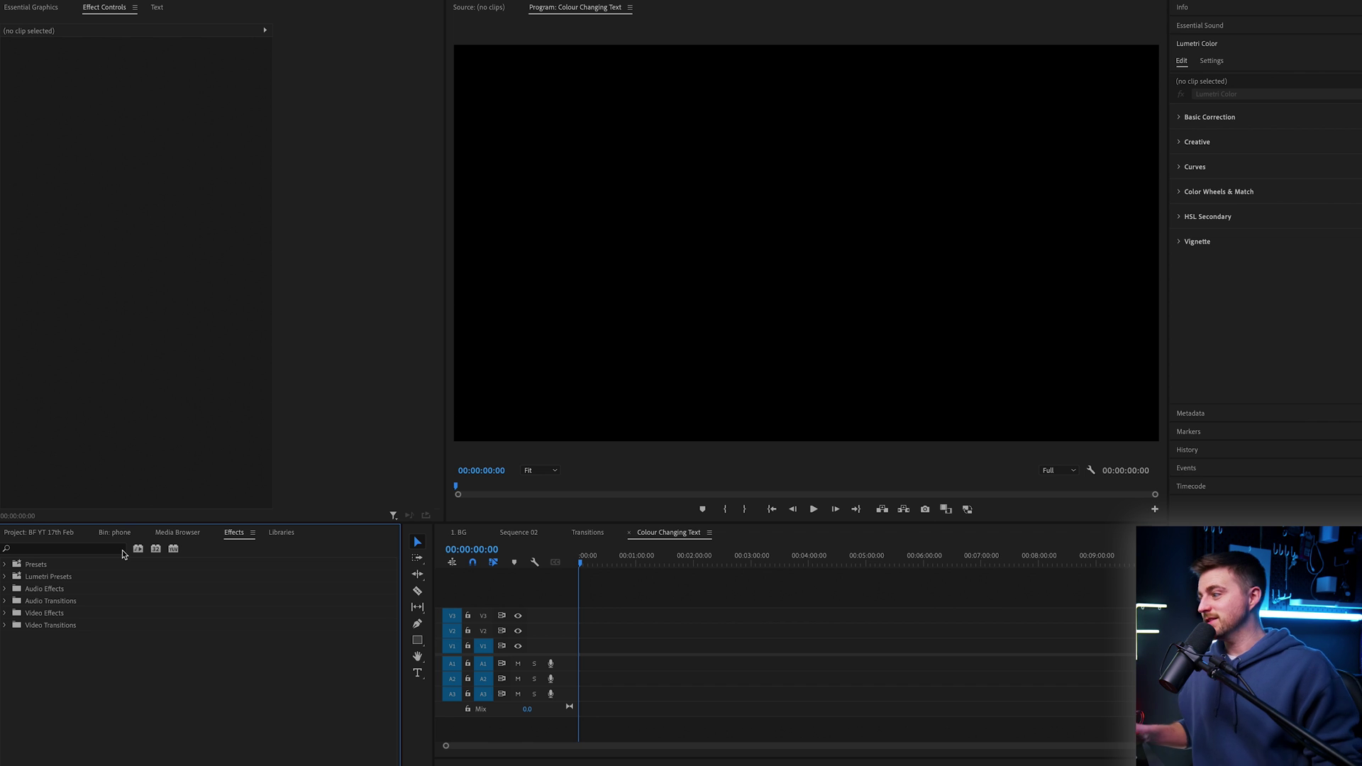
- Add a text layer reading BROOKERFILMS to the empty Colour Changing Text sequence
click(426, 679)
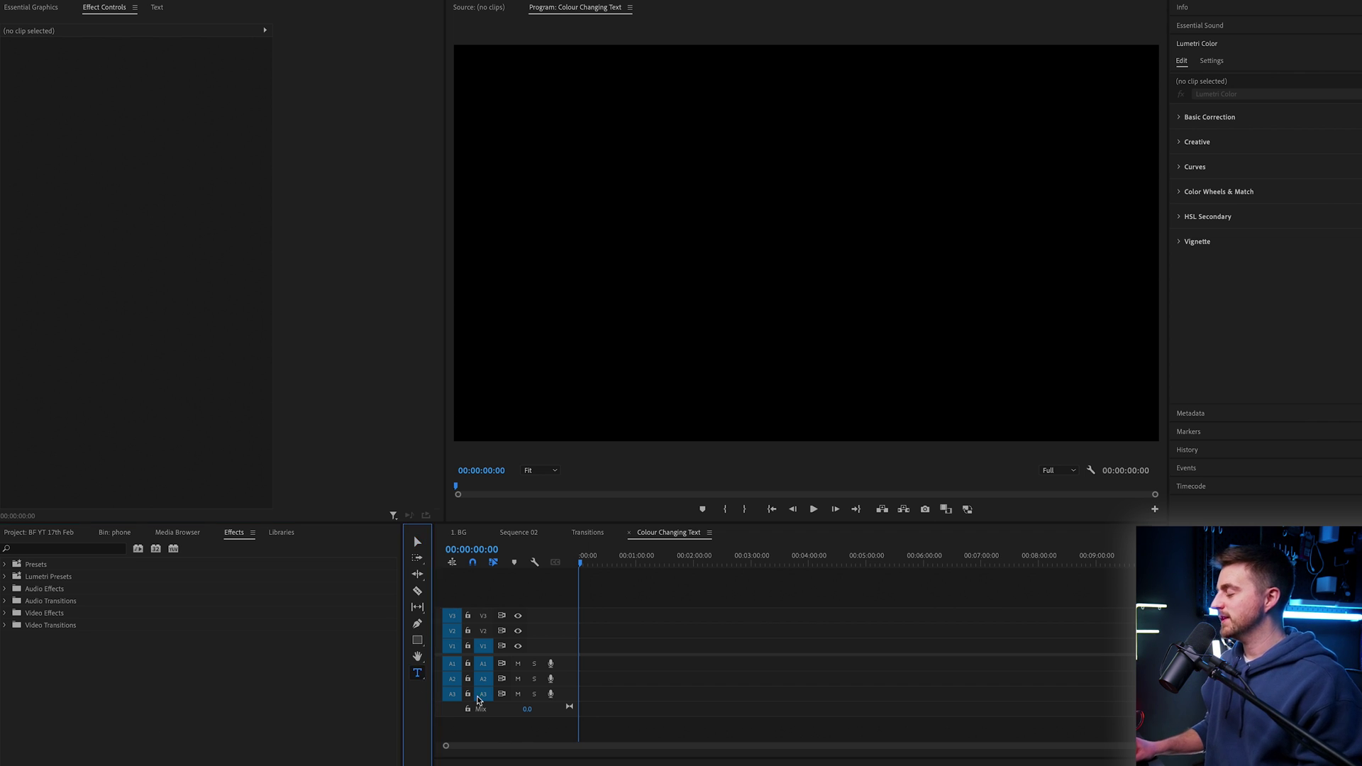
click(680, 216)
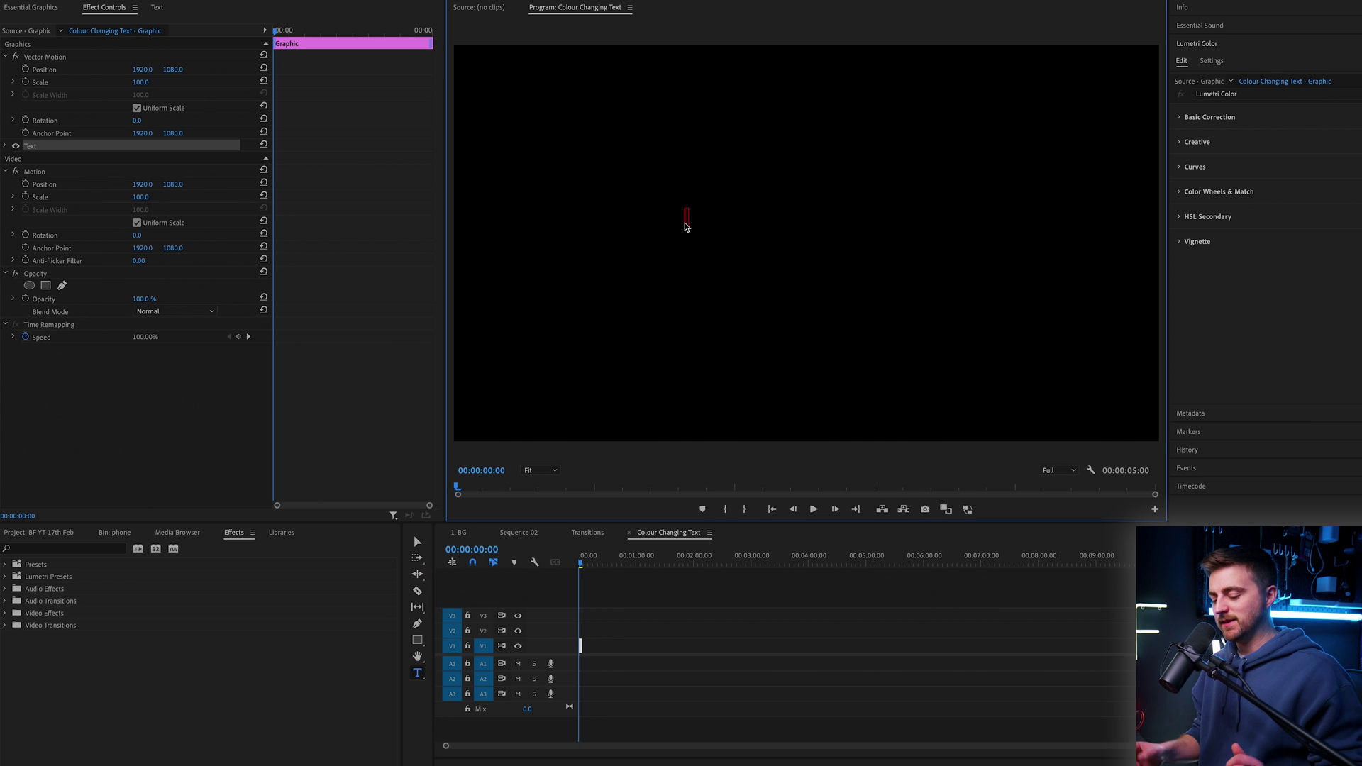
text(BROOKERFIL)
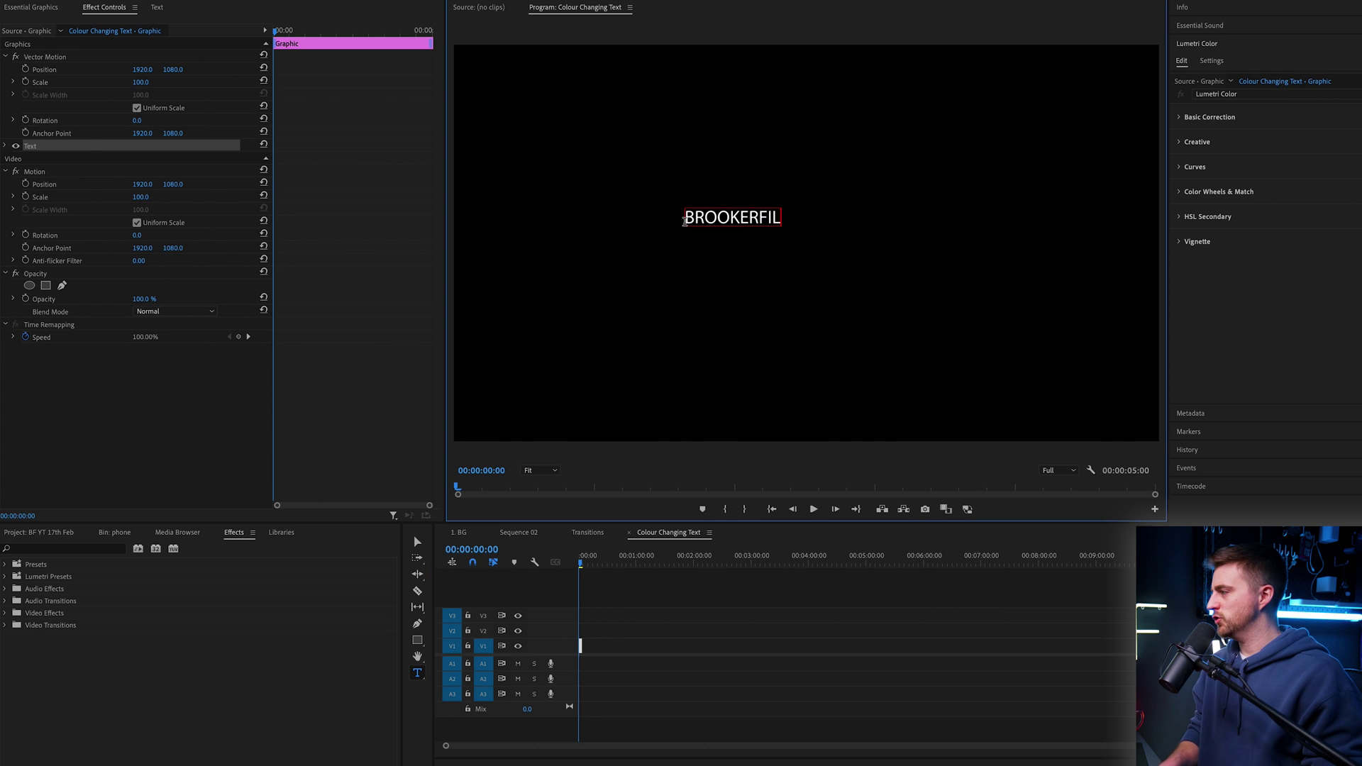
text(MS)
- Format the whole BROOKERFILMS title in Montserrat Bold, centre-aligned, at font size 226
key(ctrl+a)
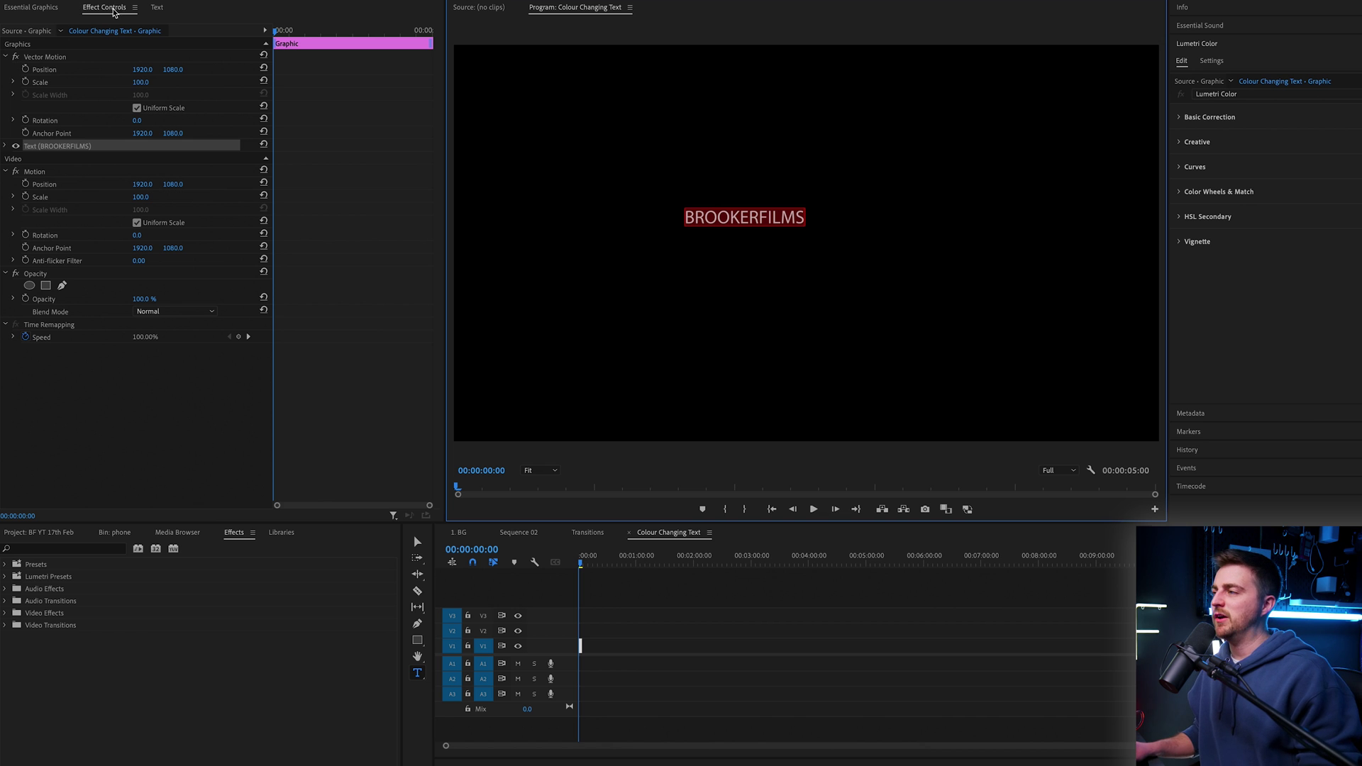
click(6, 146)
click(258, 186)
text(MON)
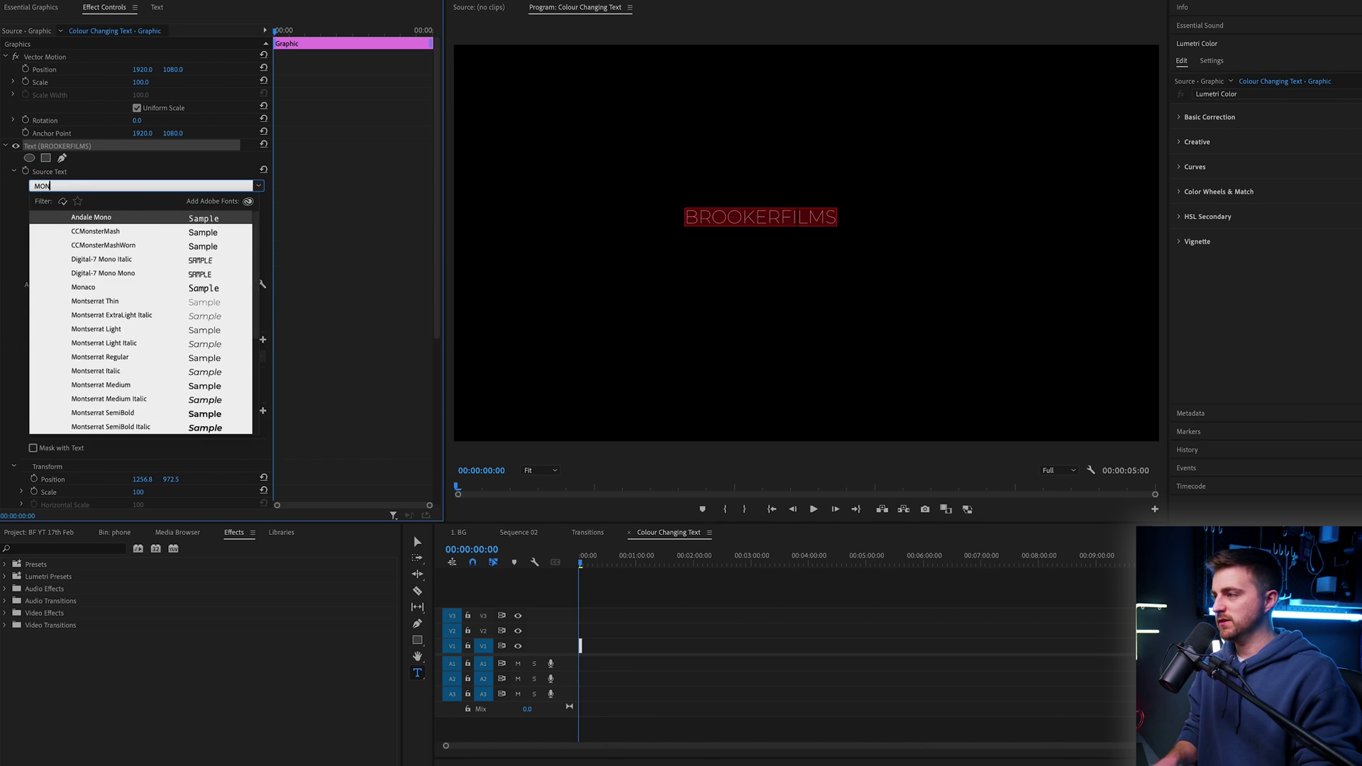
text(T)
click(105, 362)
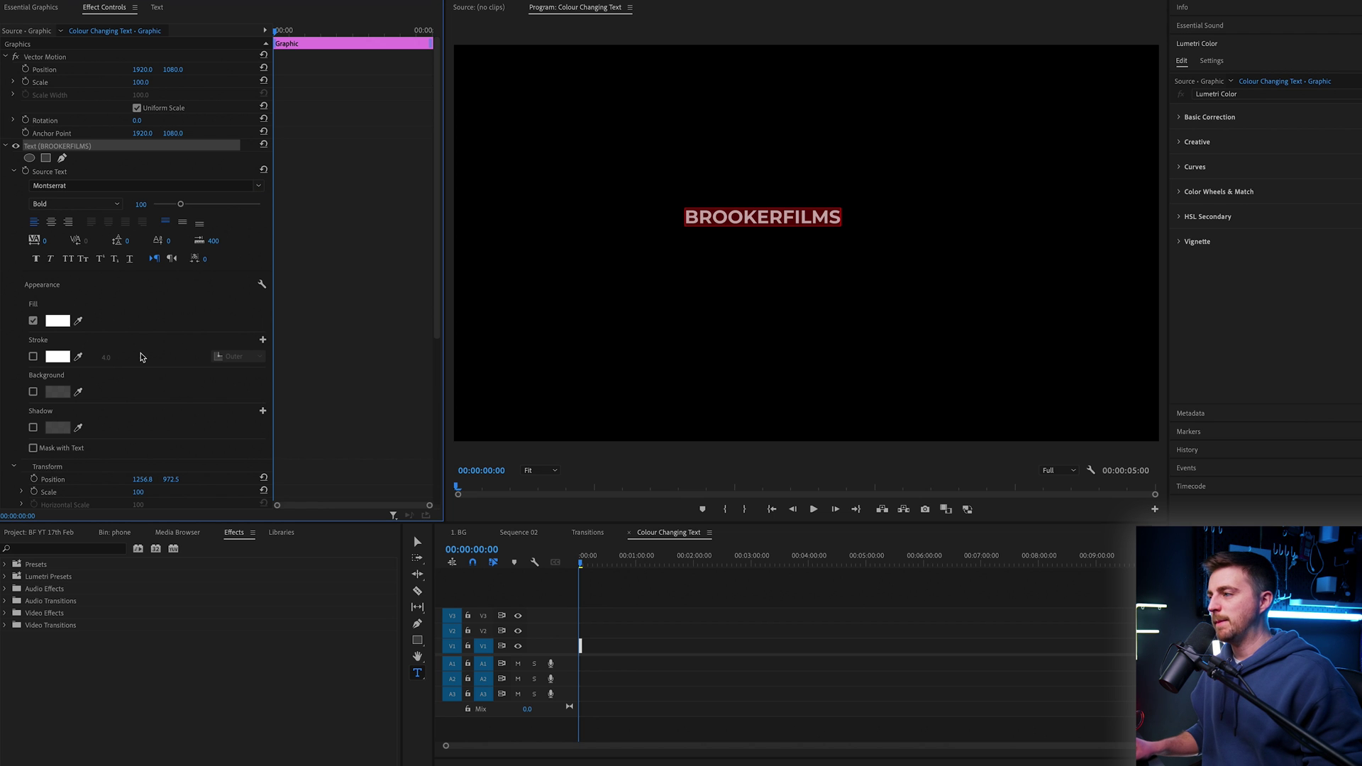
click(51, 222)
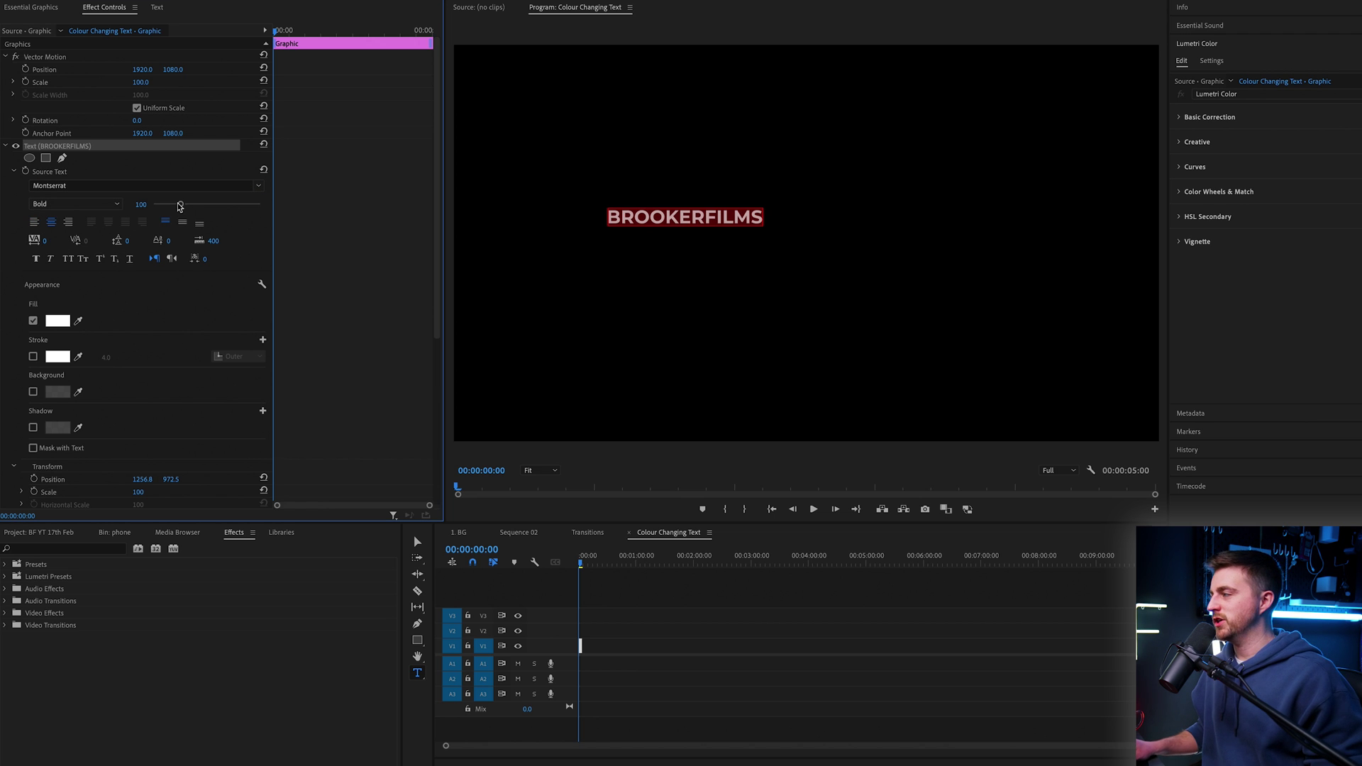
drag(181, 204, 213, 205)
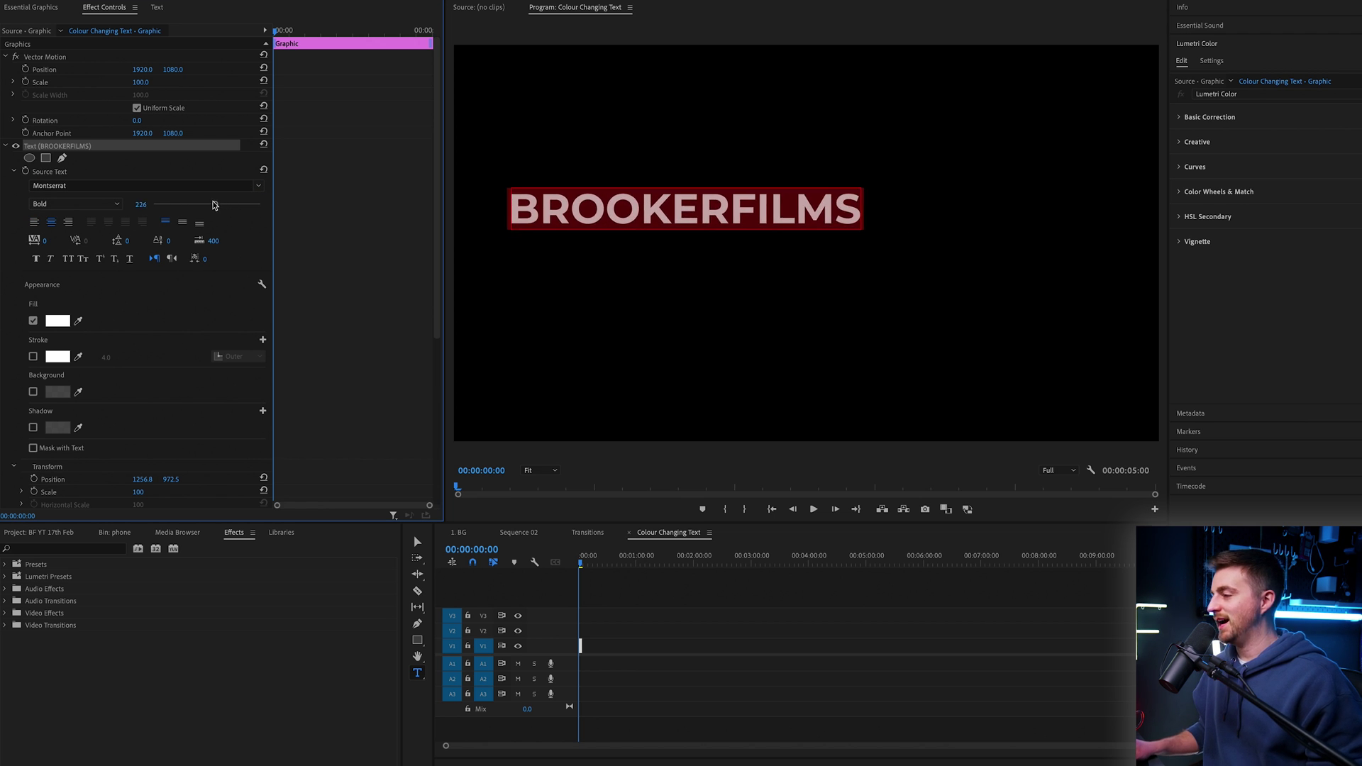
- Set the title's fill to solid white, FFFFFF
click(57, 323)
drag(625, 403, 489, 570)
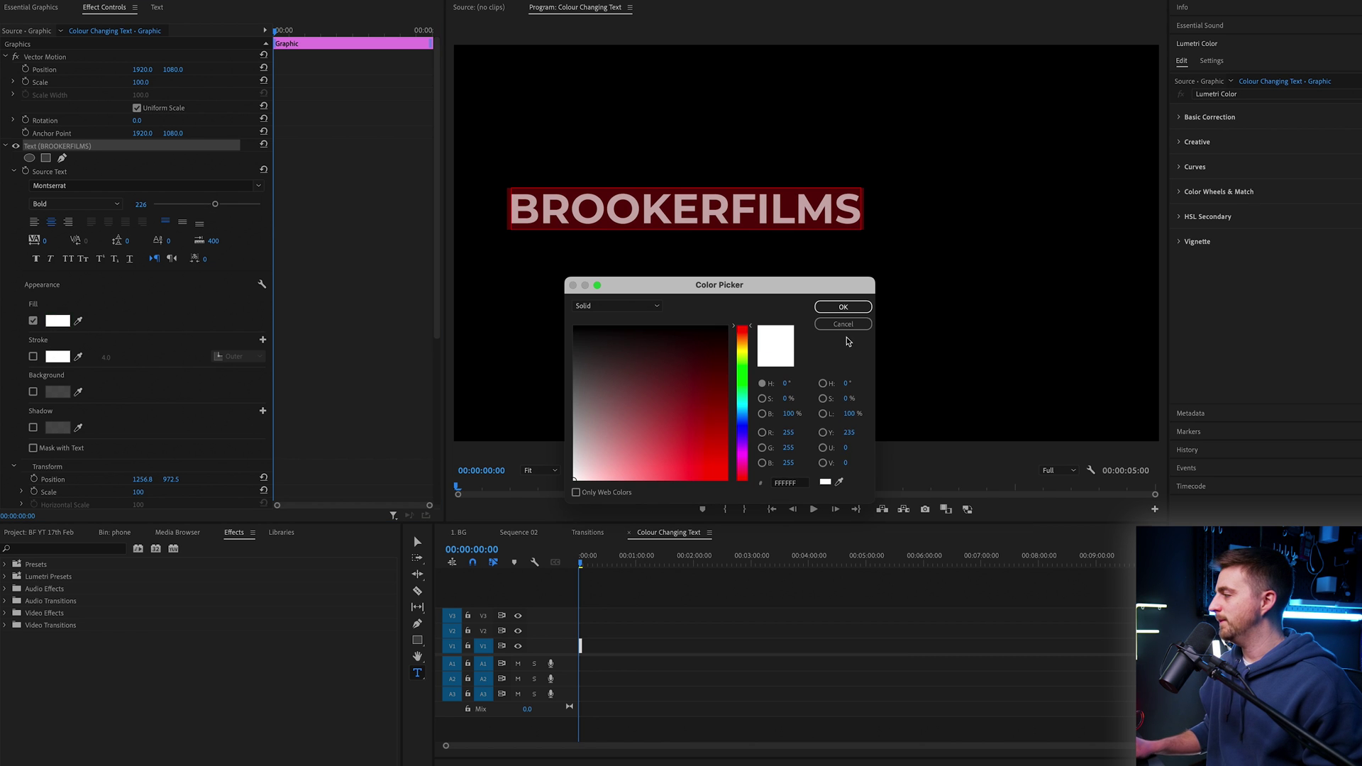
click(843, 308)
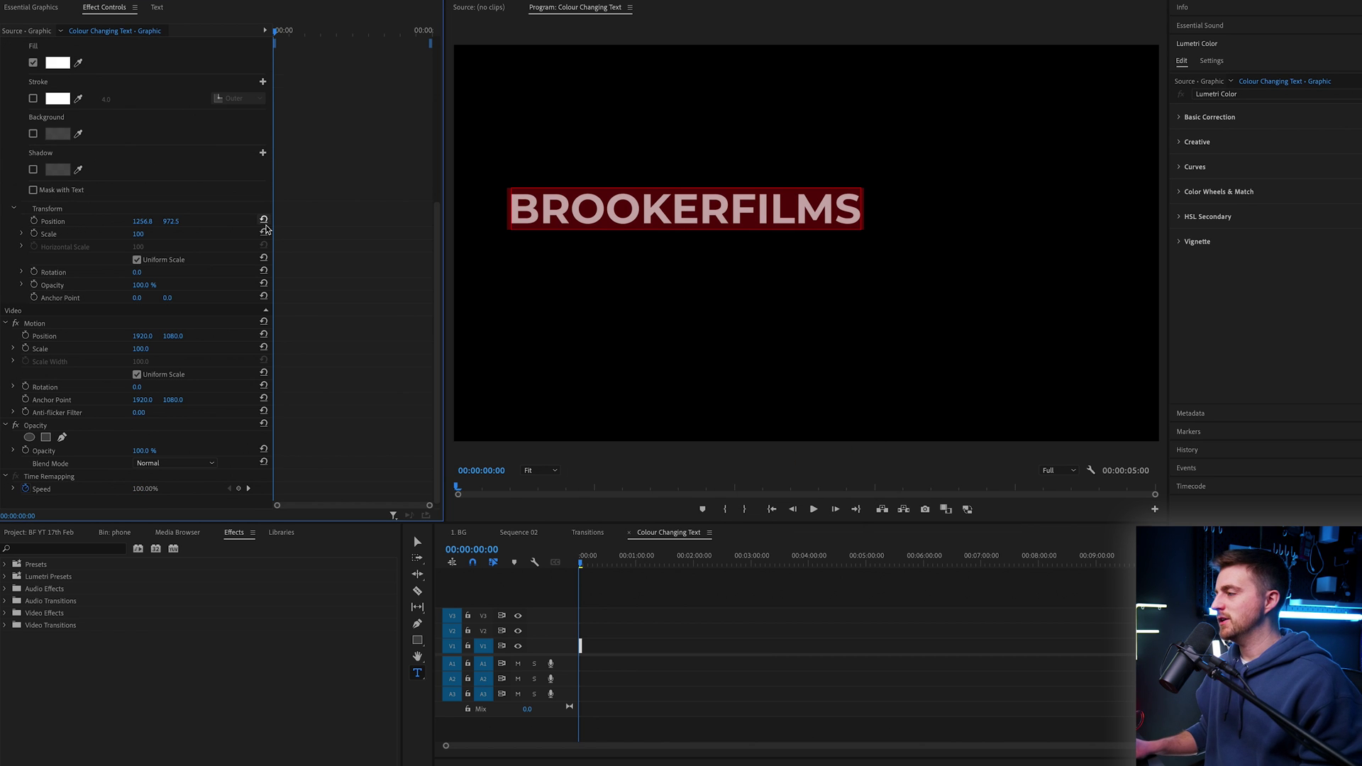
- Reset the text's Transform position, then lower the title by setting its vertical Motion position to 1131
click(263, 220)
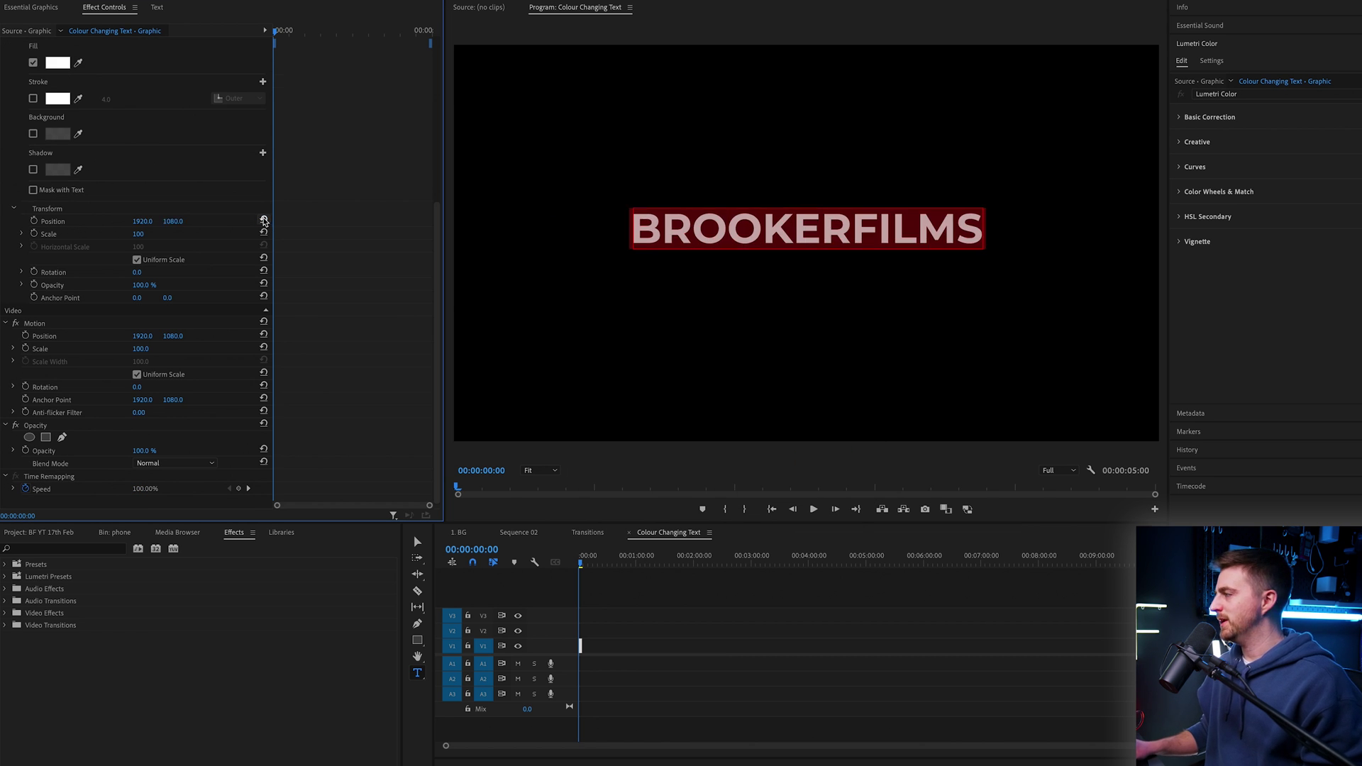
drag(173, 336, 209, 336)
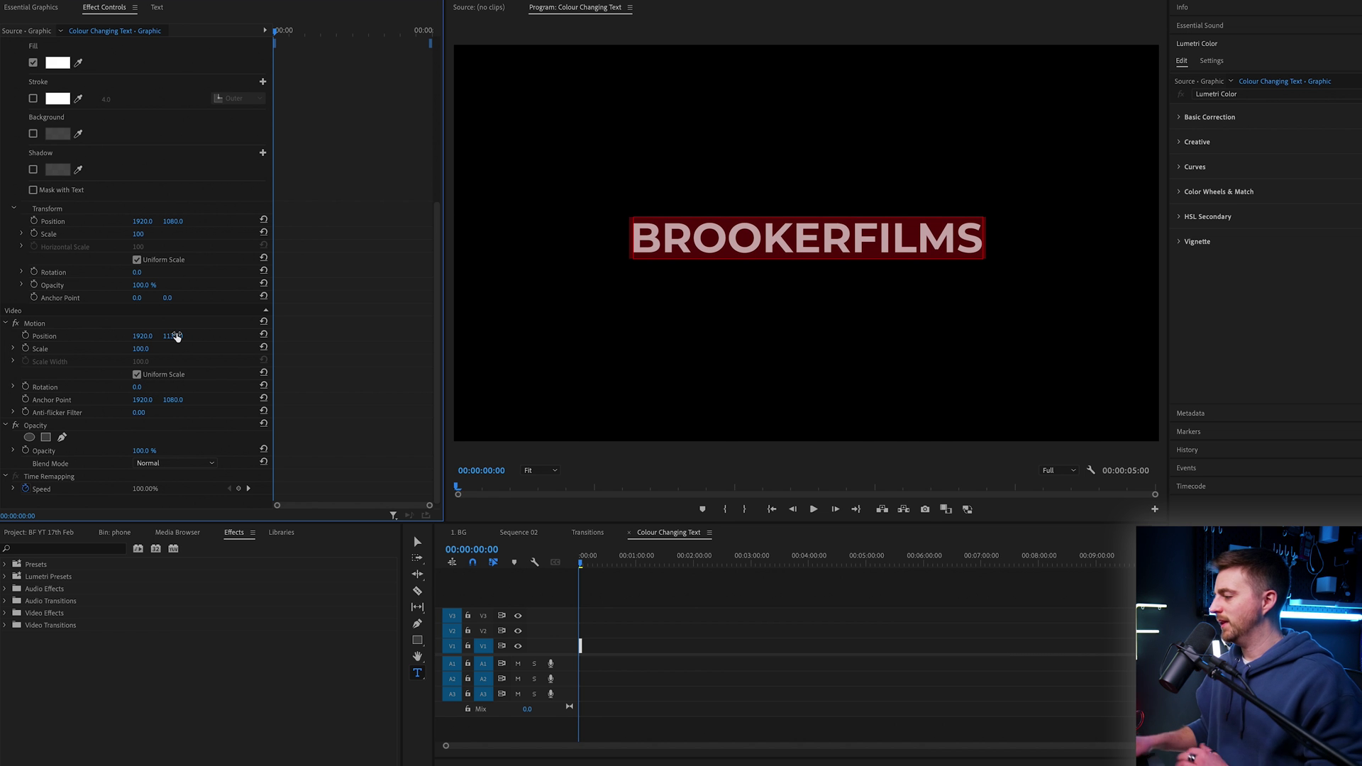
click(417, 541)
click(567, 605)
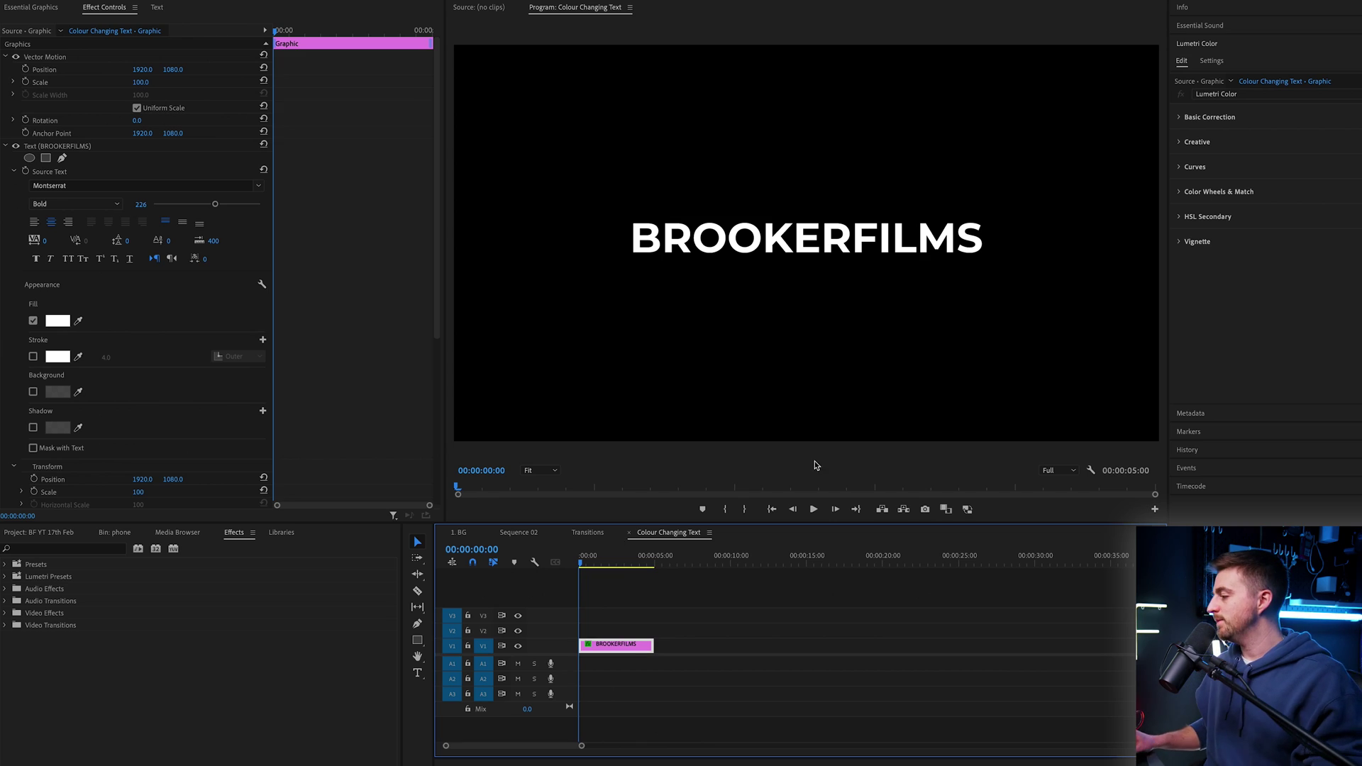
- Move the playhead to 00:00:00:05 within the title clip
key(equal)
key(equal)
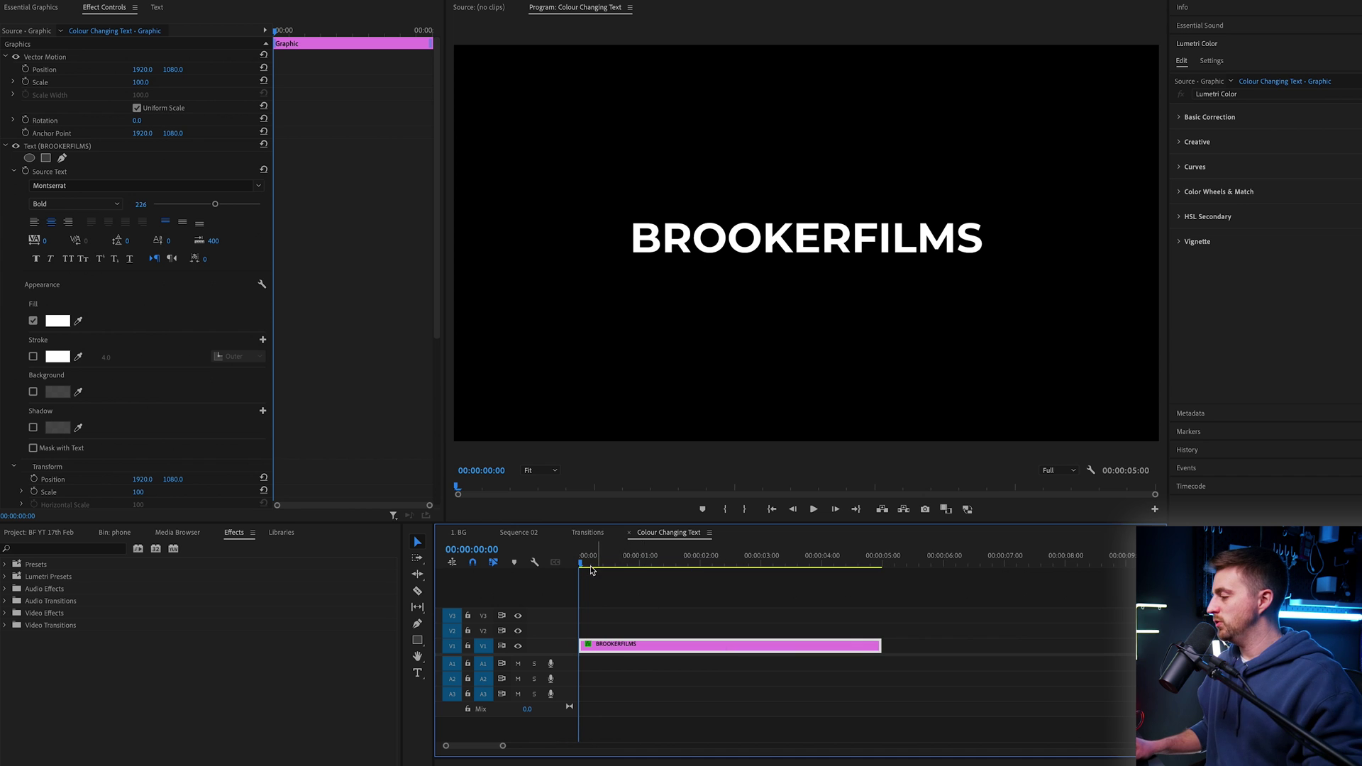
drag(591, 570, 594, 564)
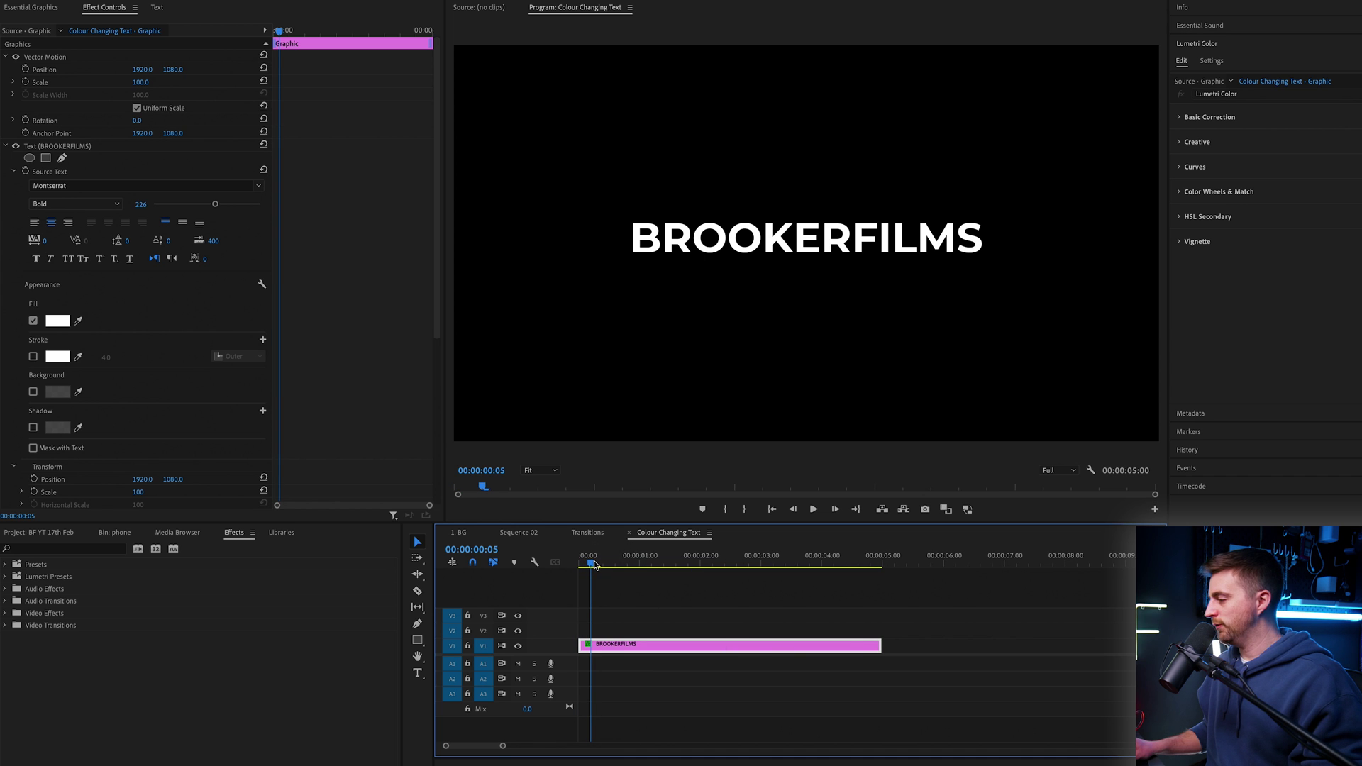
- Create a 3840 × 2160, 25 fps Black Video and place it on V2 directly above the title clip
click(39, 533)
click(371, 765)
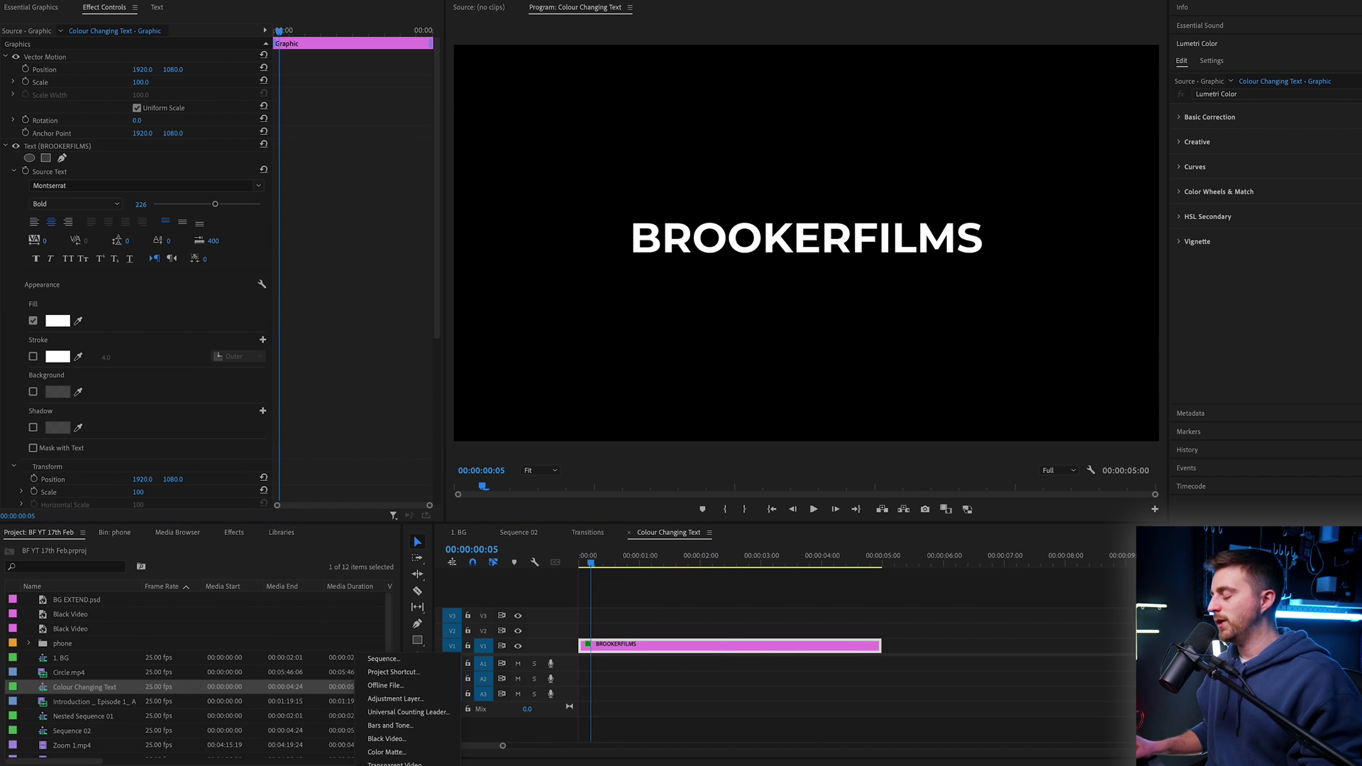
click(389, 740)
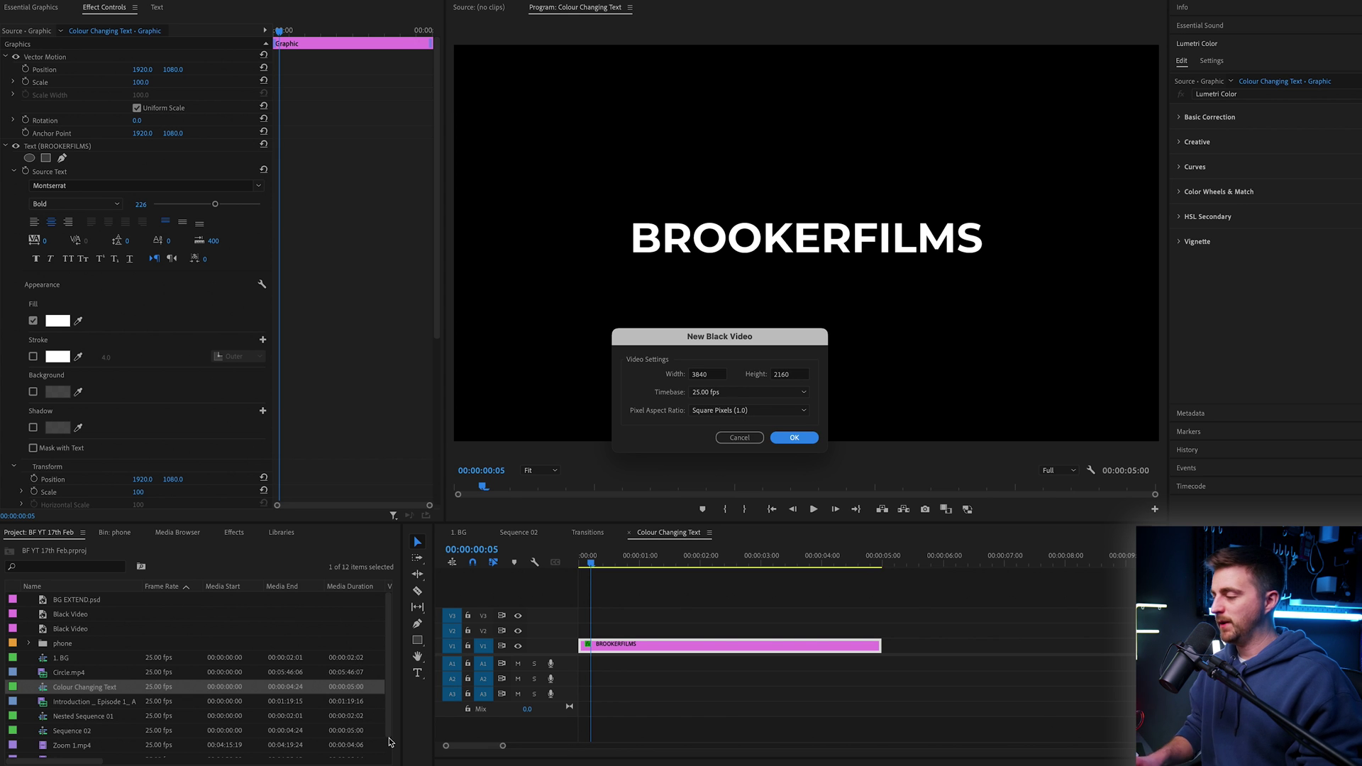
key(Return)
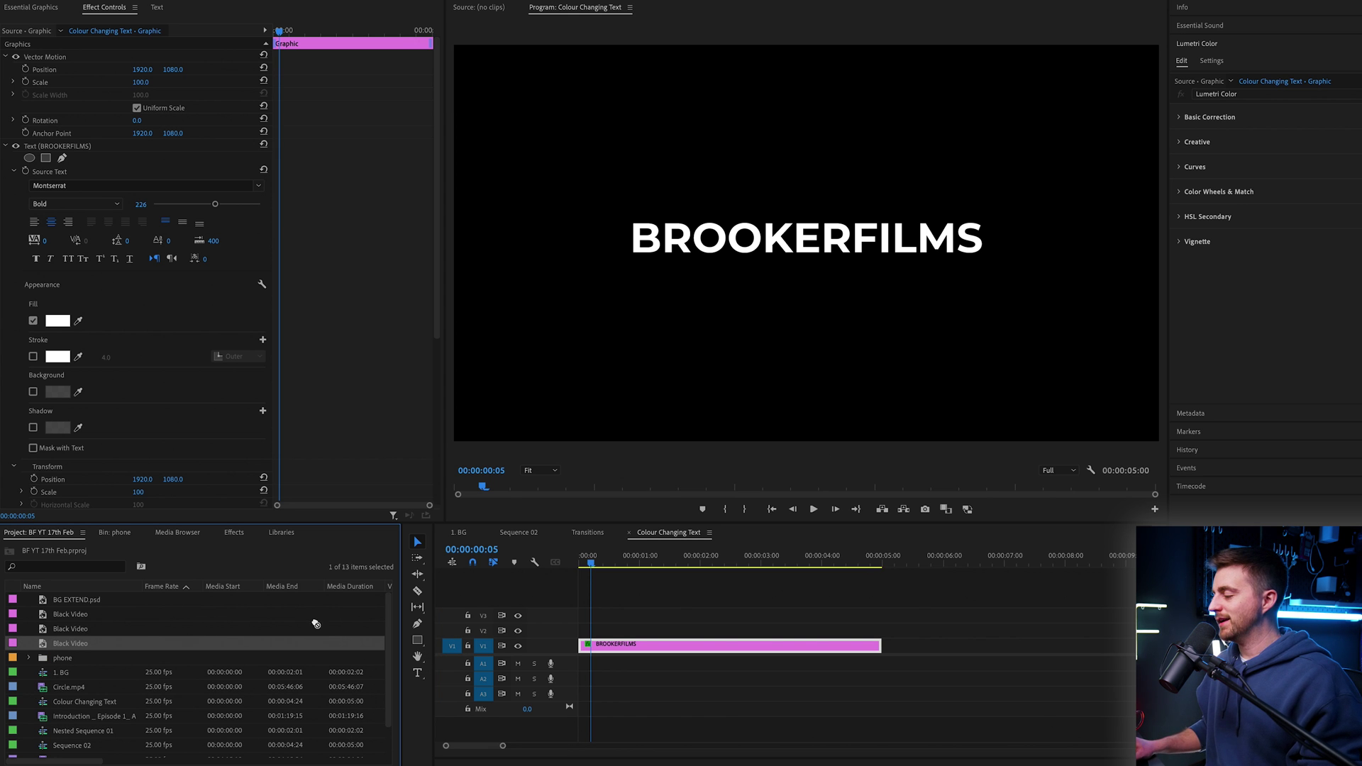
drag(316, 624, 567, 635)
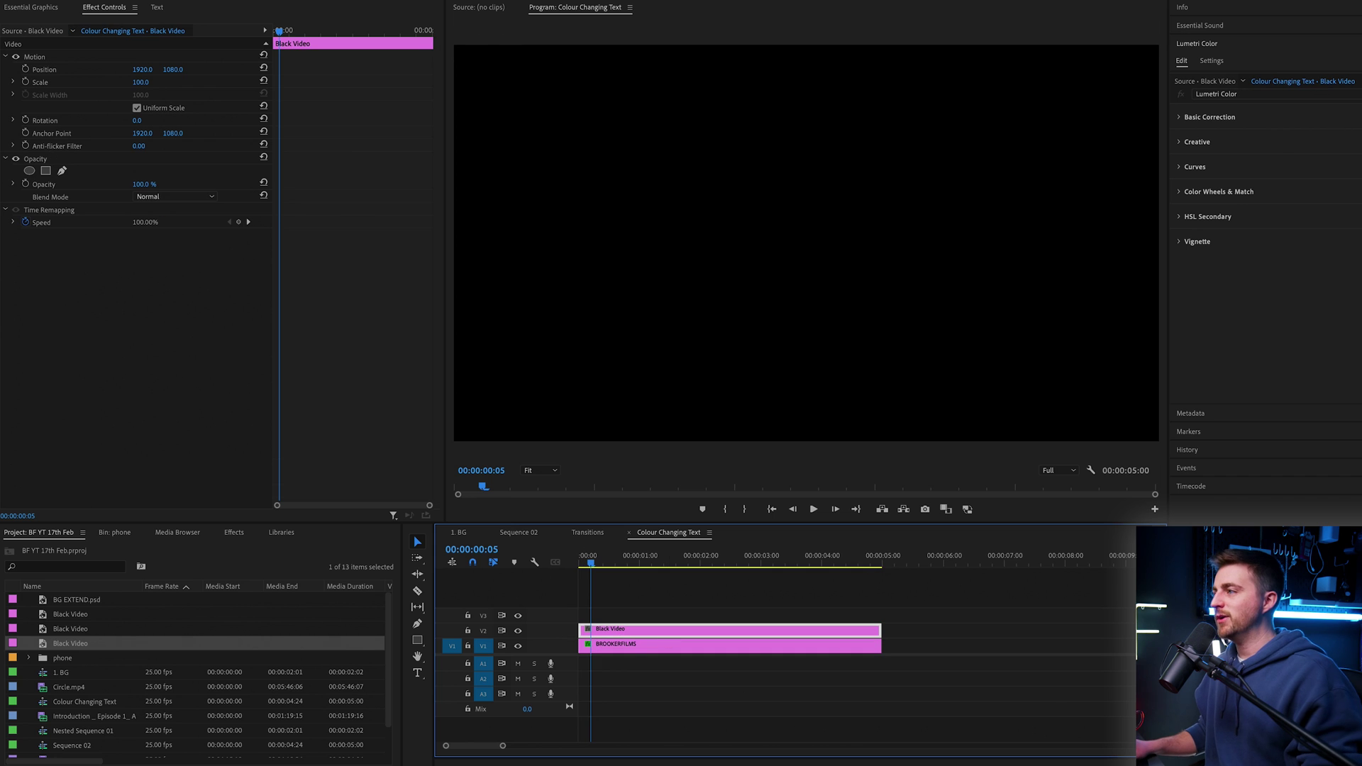
- Turn off Uniform Scale for the Black Video and set its scale width to 1 and scale height to 20
click(114, 12)
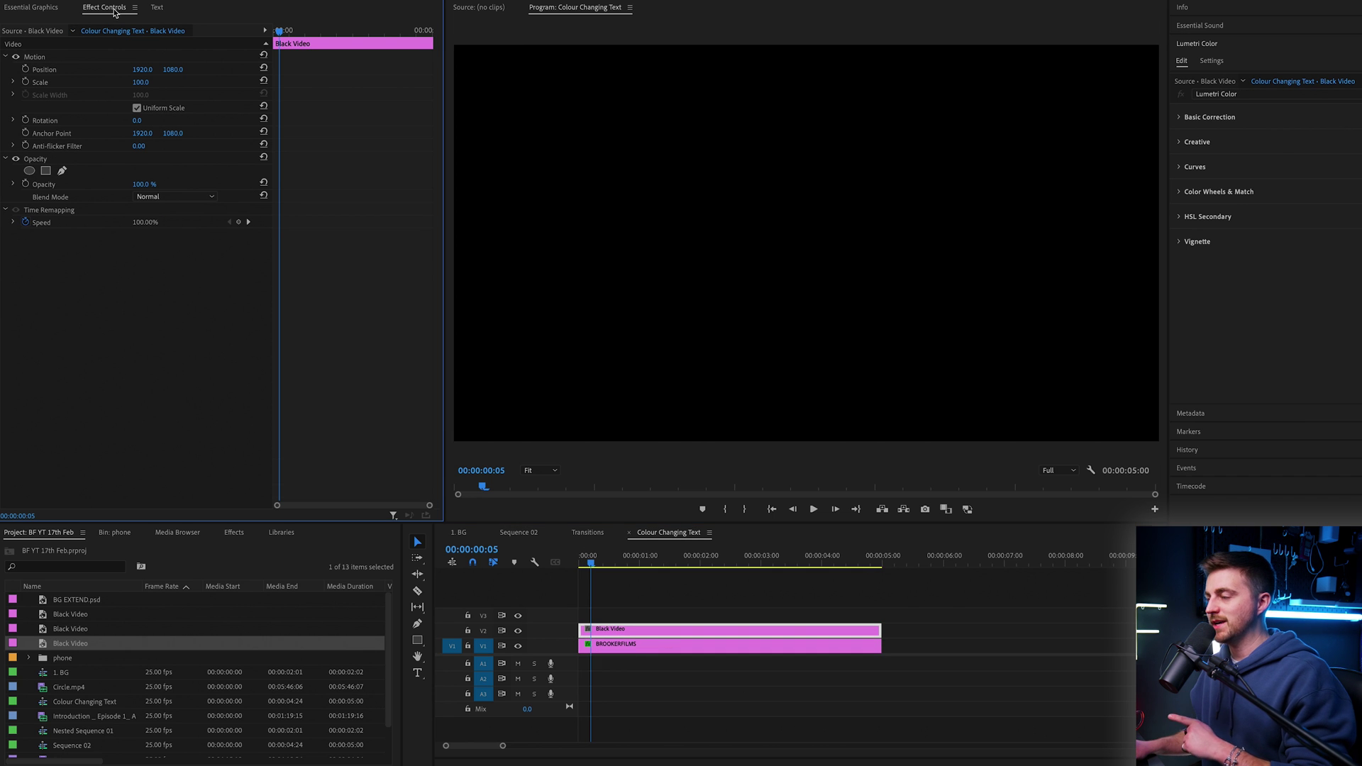
click(45, 60)
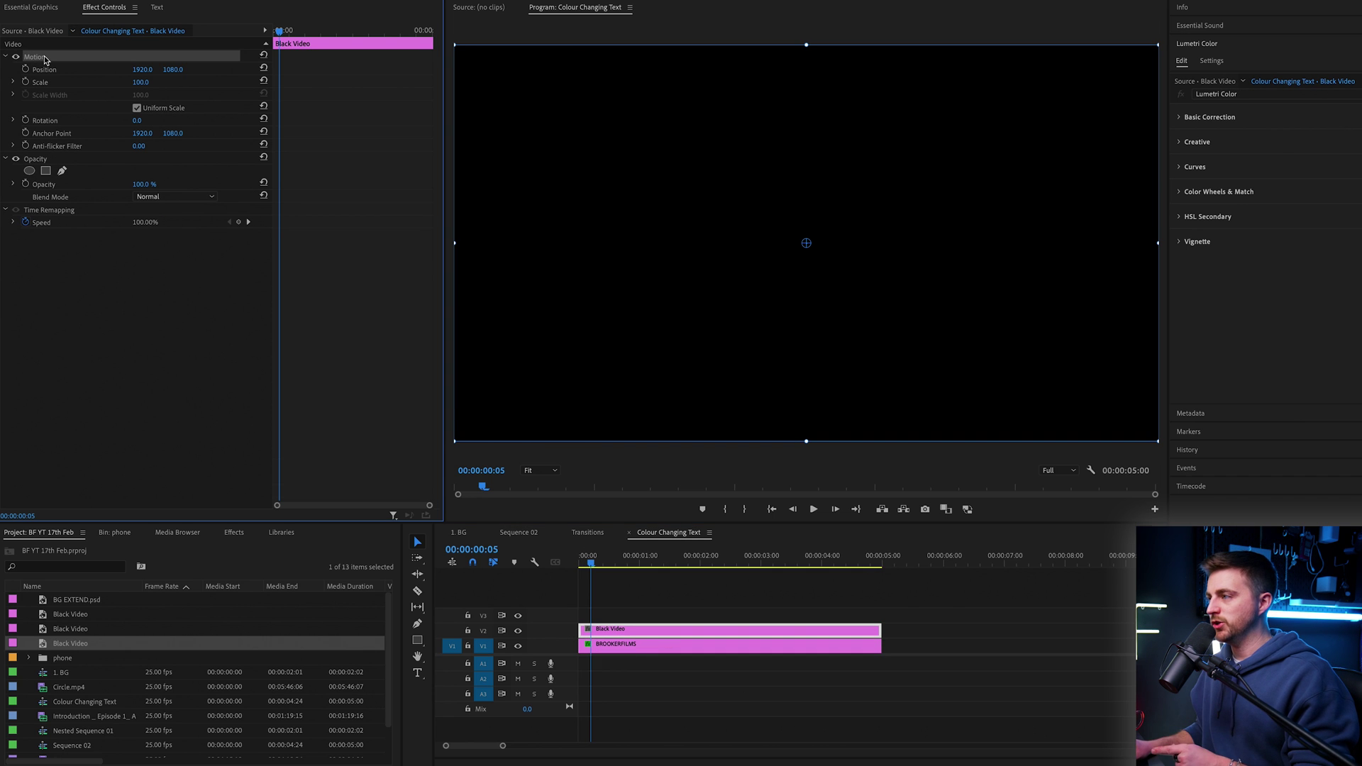
click(149, 94)
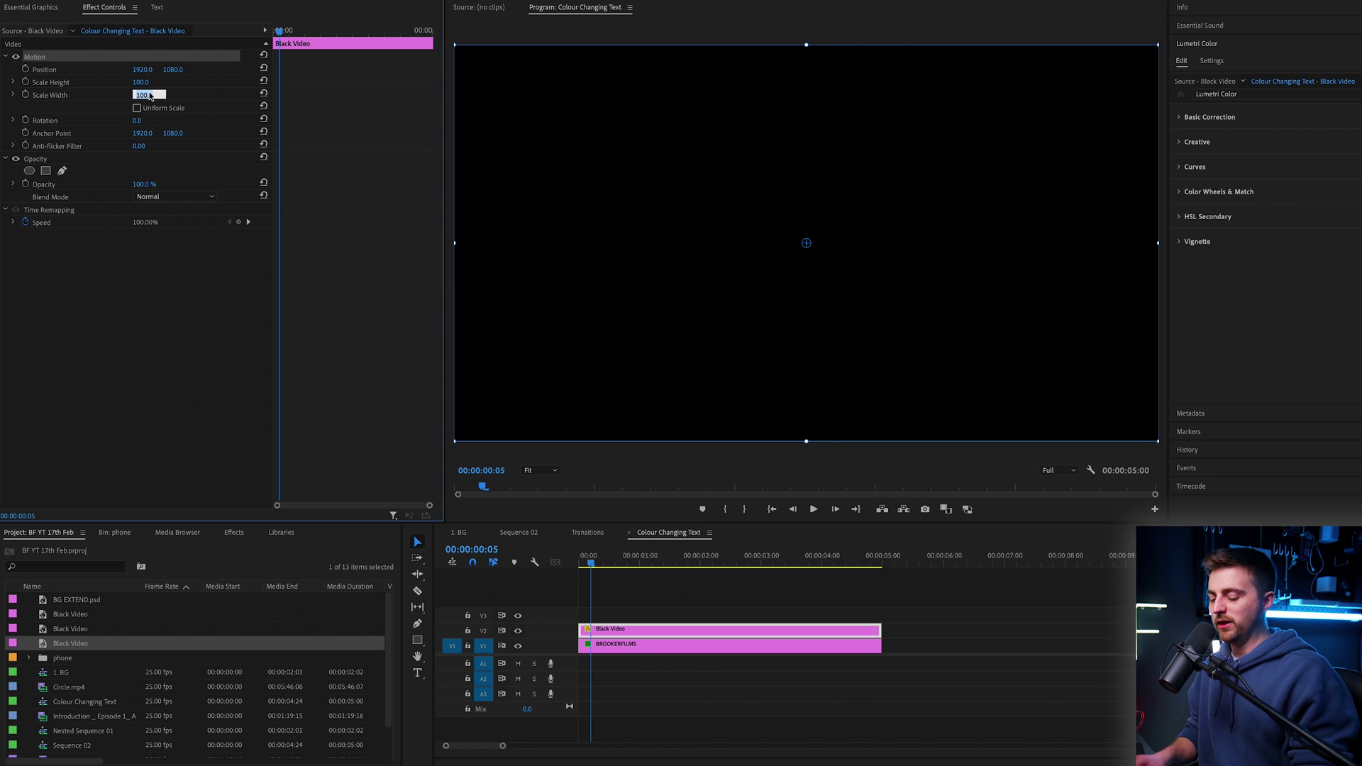
key(Return)
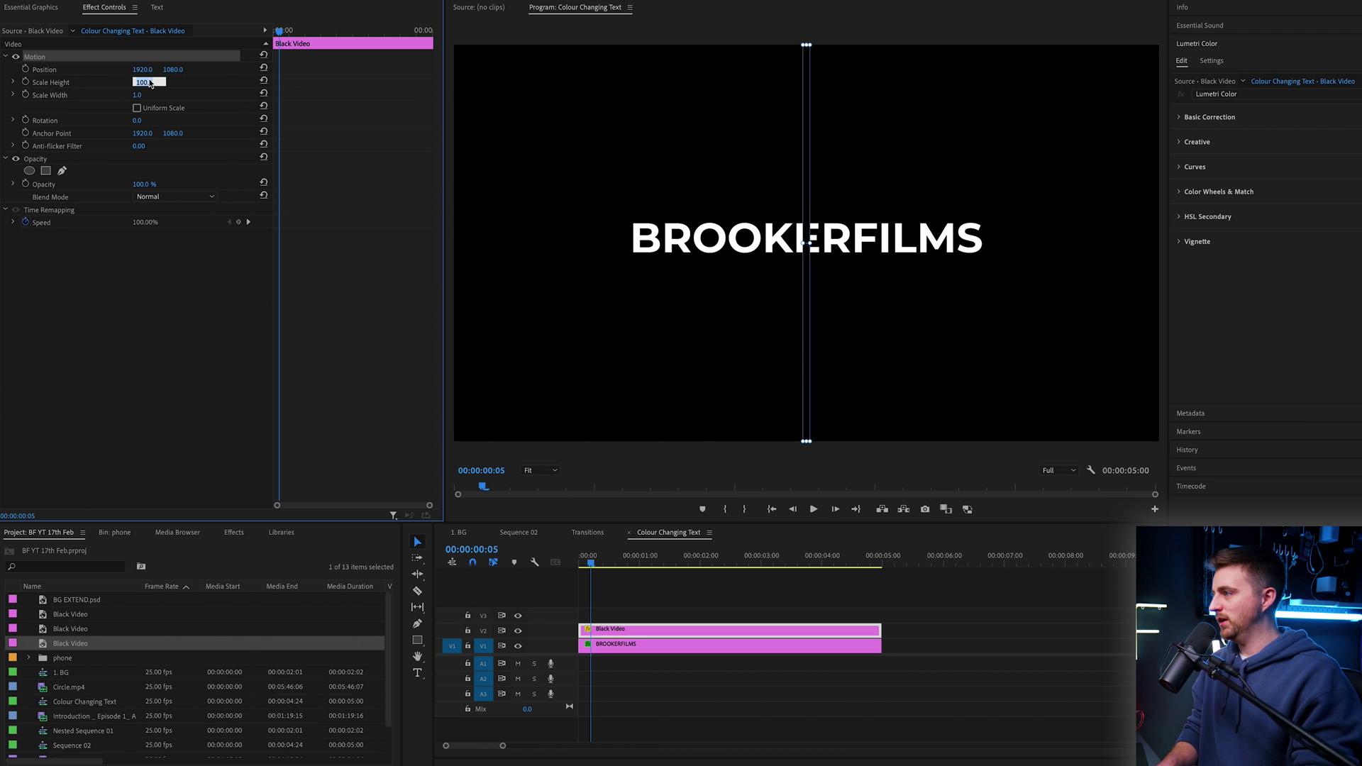
text(20)
key(Return)
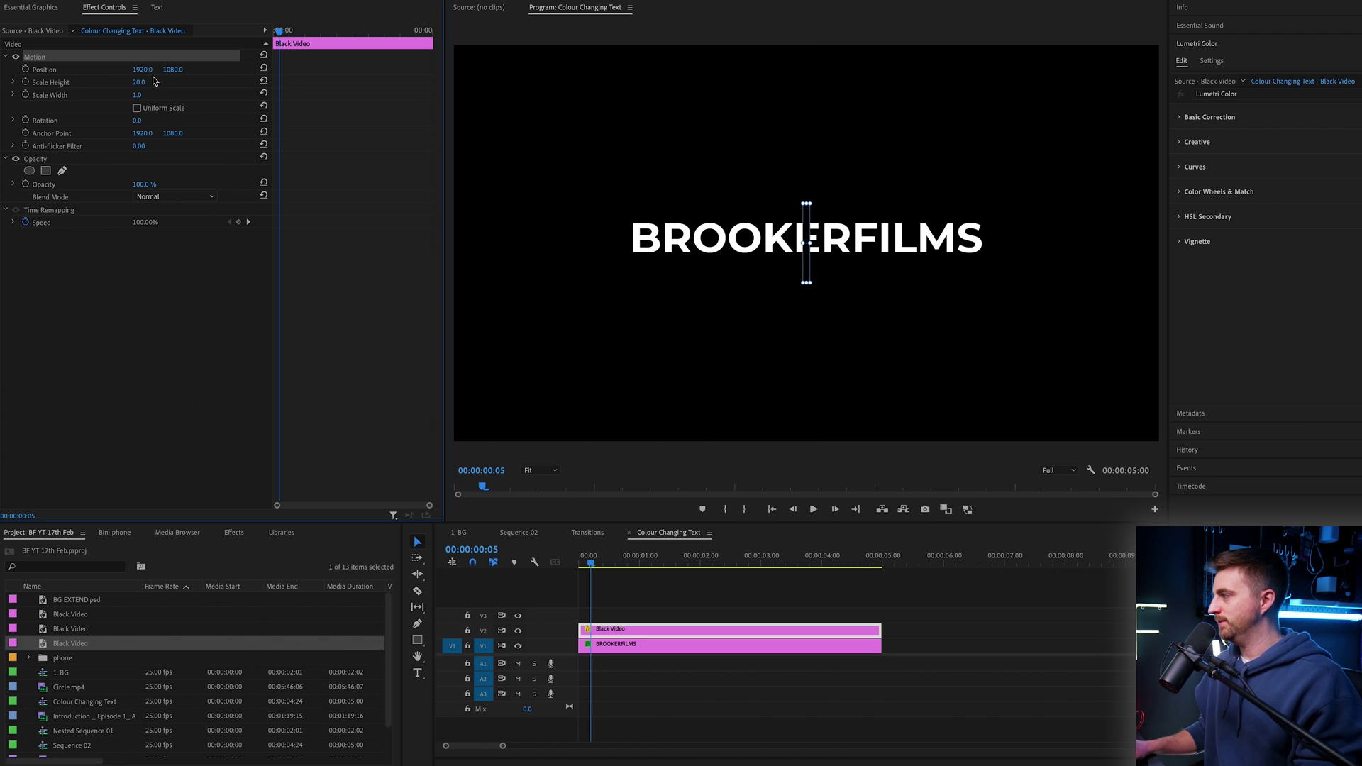
- Lower the BROOKERFILMS title by setting its vertical Motion position to 1151
click(640, 648)
scroll(352, 211, down, 5)
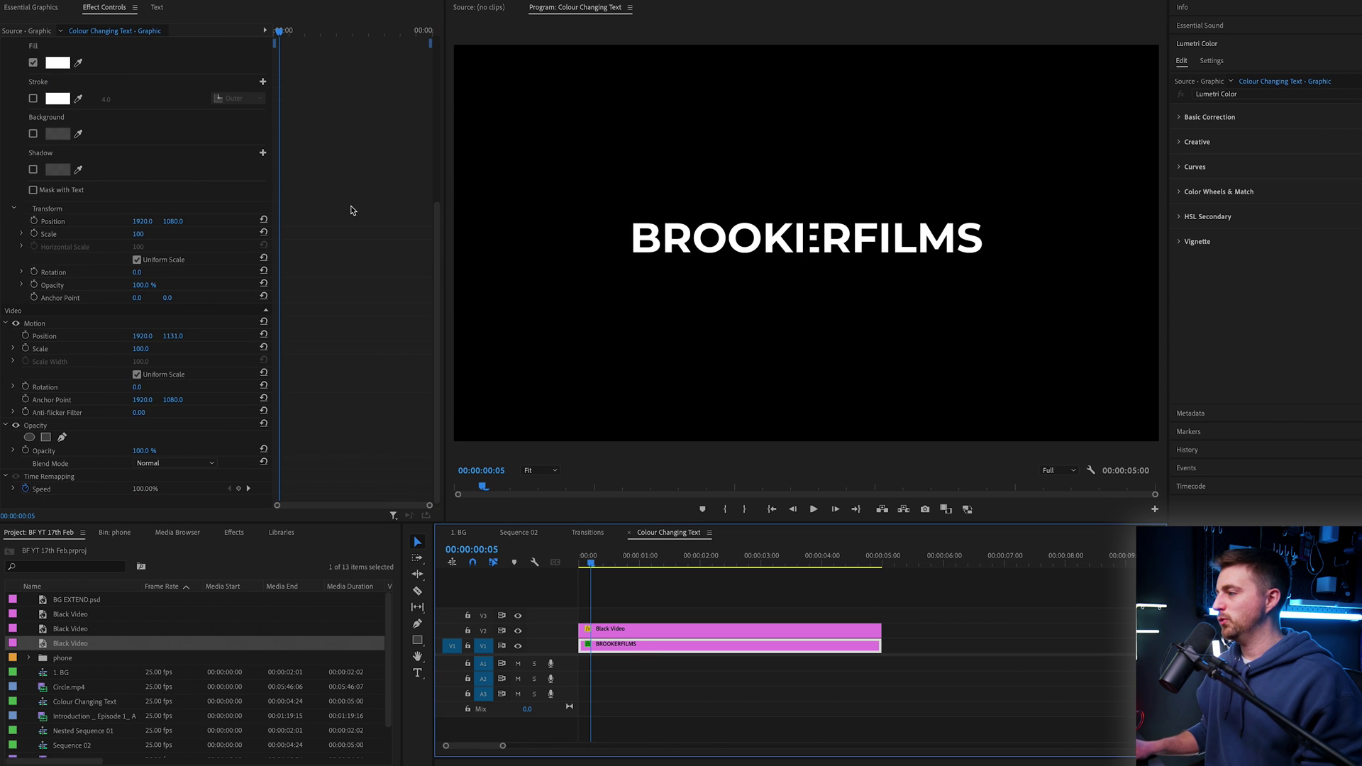
drag(177, 342, 191, 342)
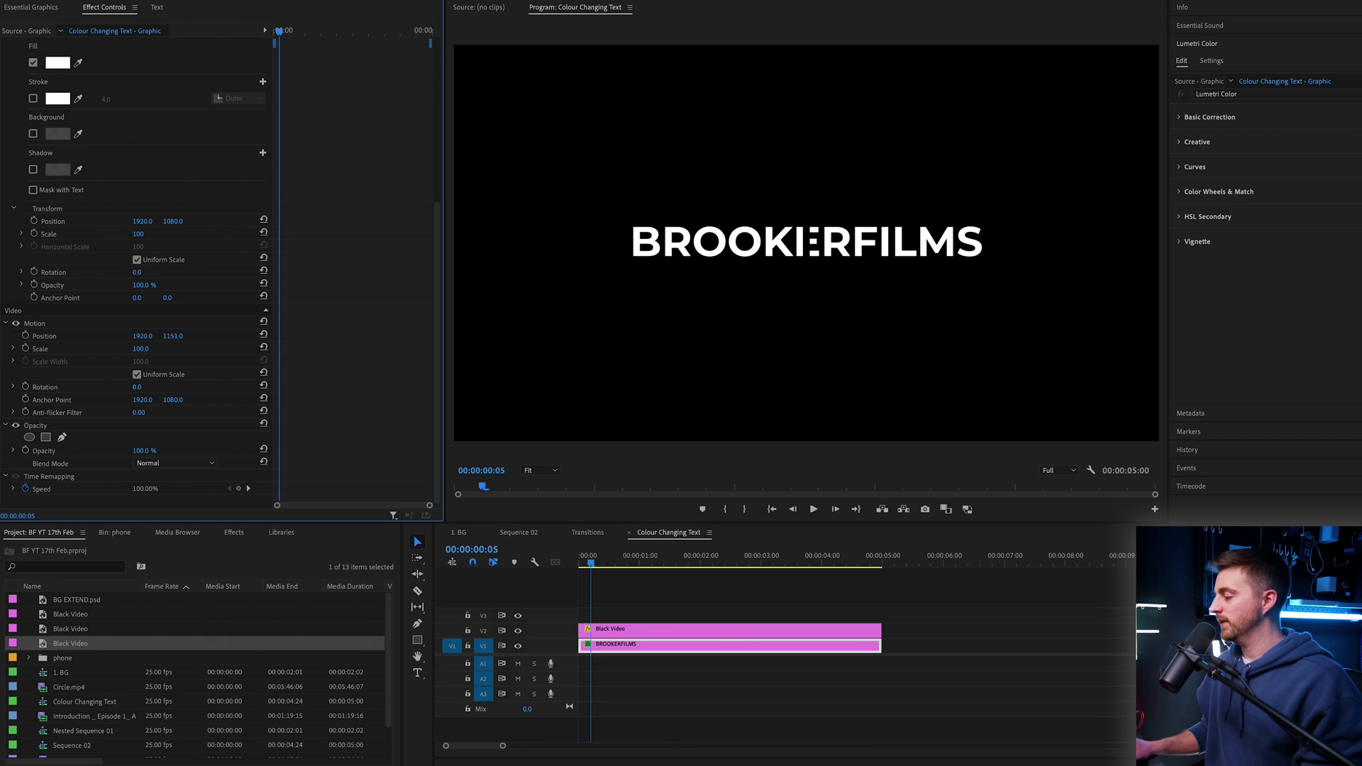
- Find the Color Correction Tint effect and apply it to the Black Video clip on V2
click(234, 533)
click(65, 550)
text(tint)
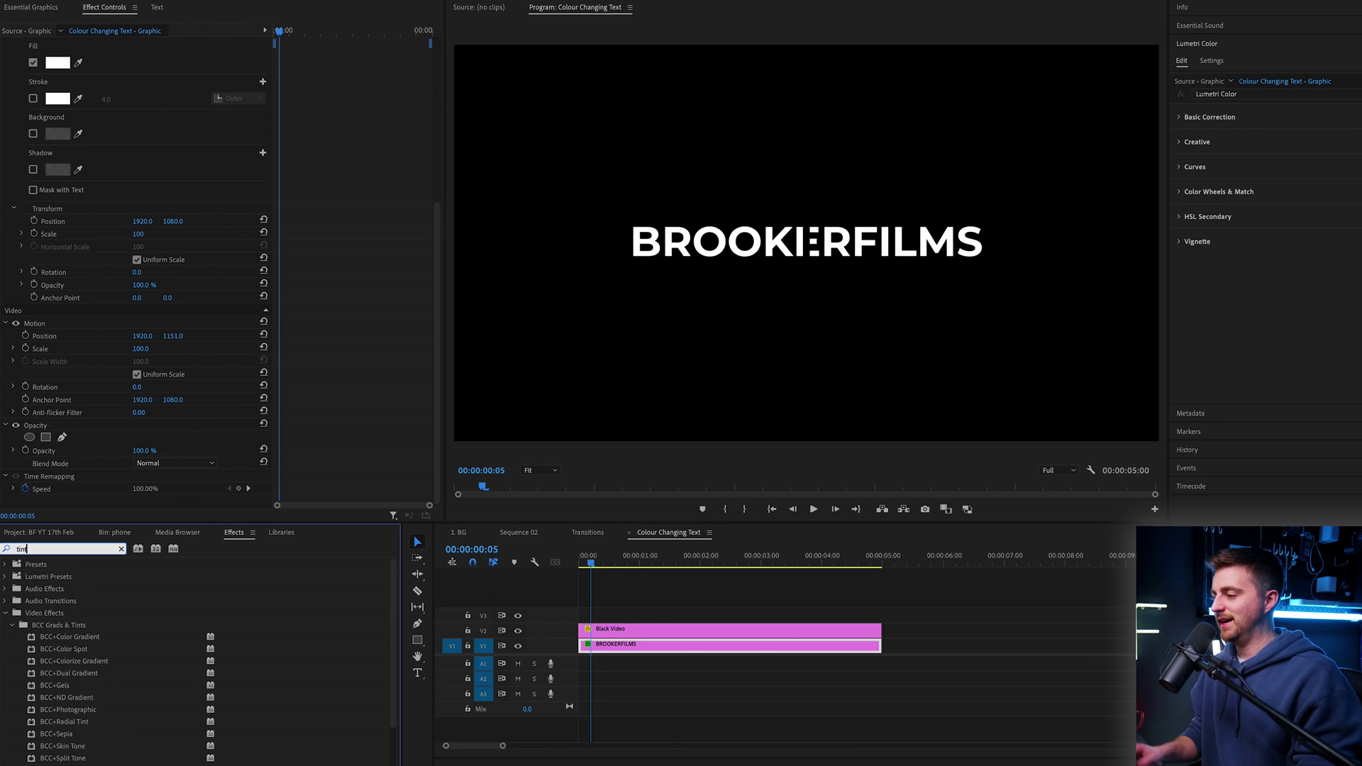
scroll(17, 678, down, 2)
click(44, 742)
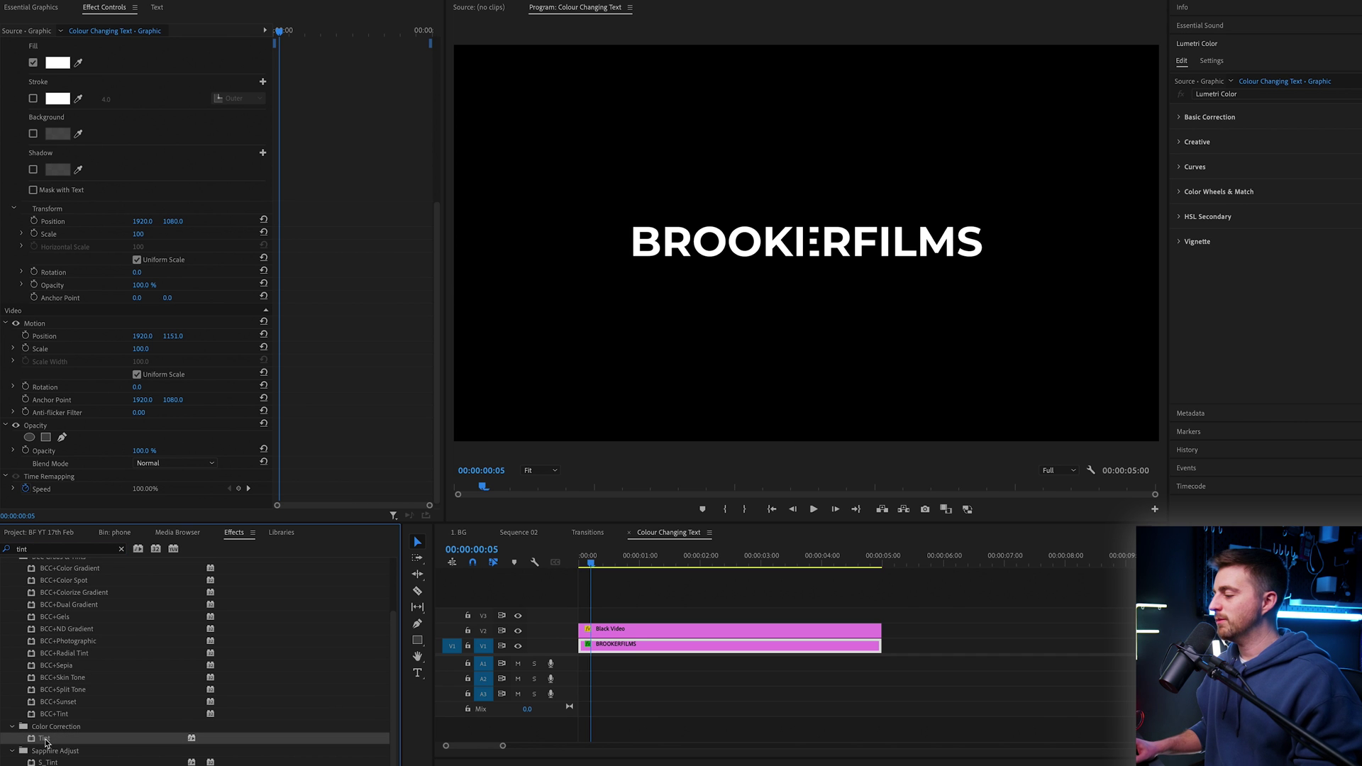
drag(560, 619, 625, 632)
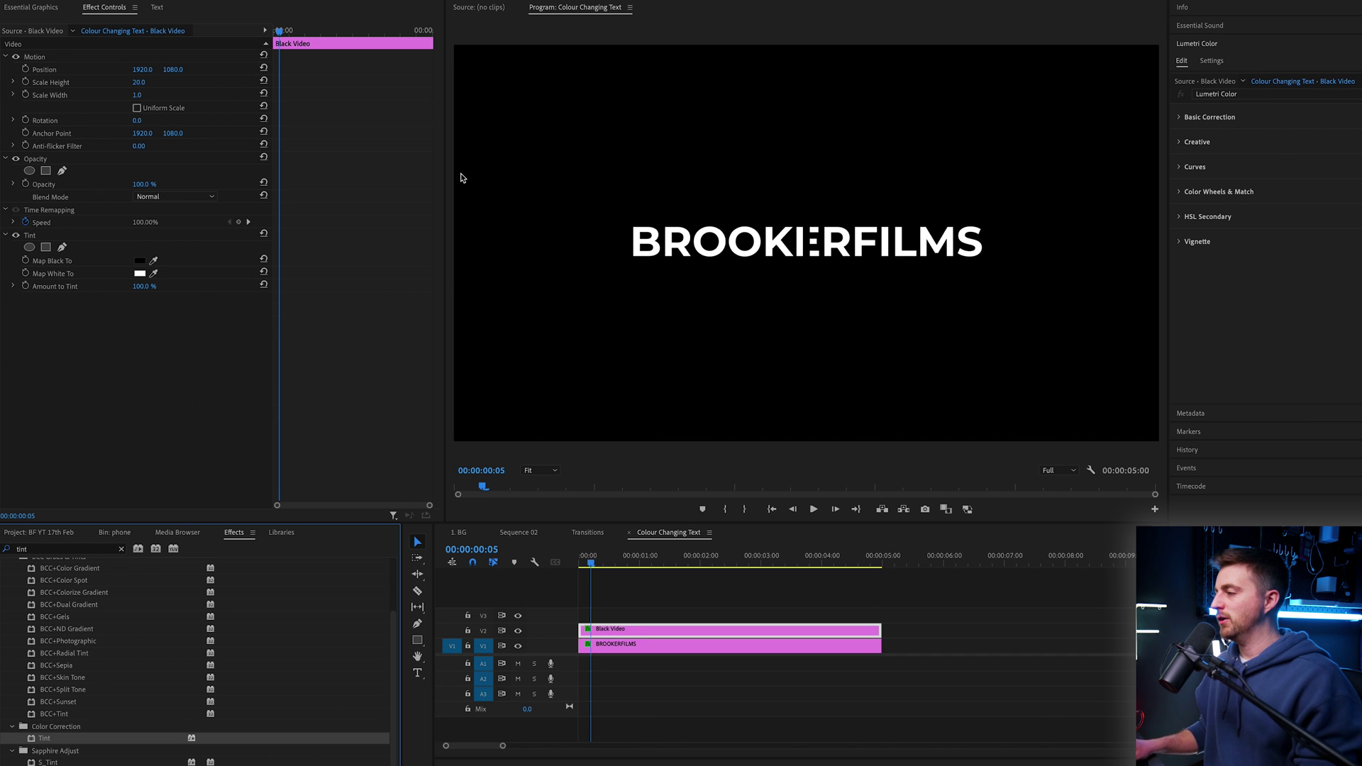
- Set the Tint effect's Map Black To colour to light blue, 57CEFF
click(140, 263)
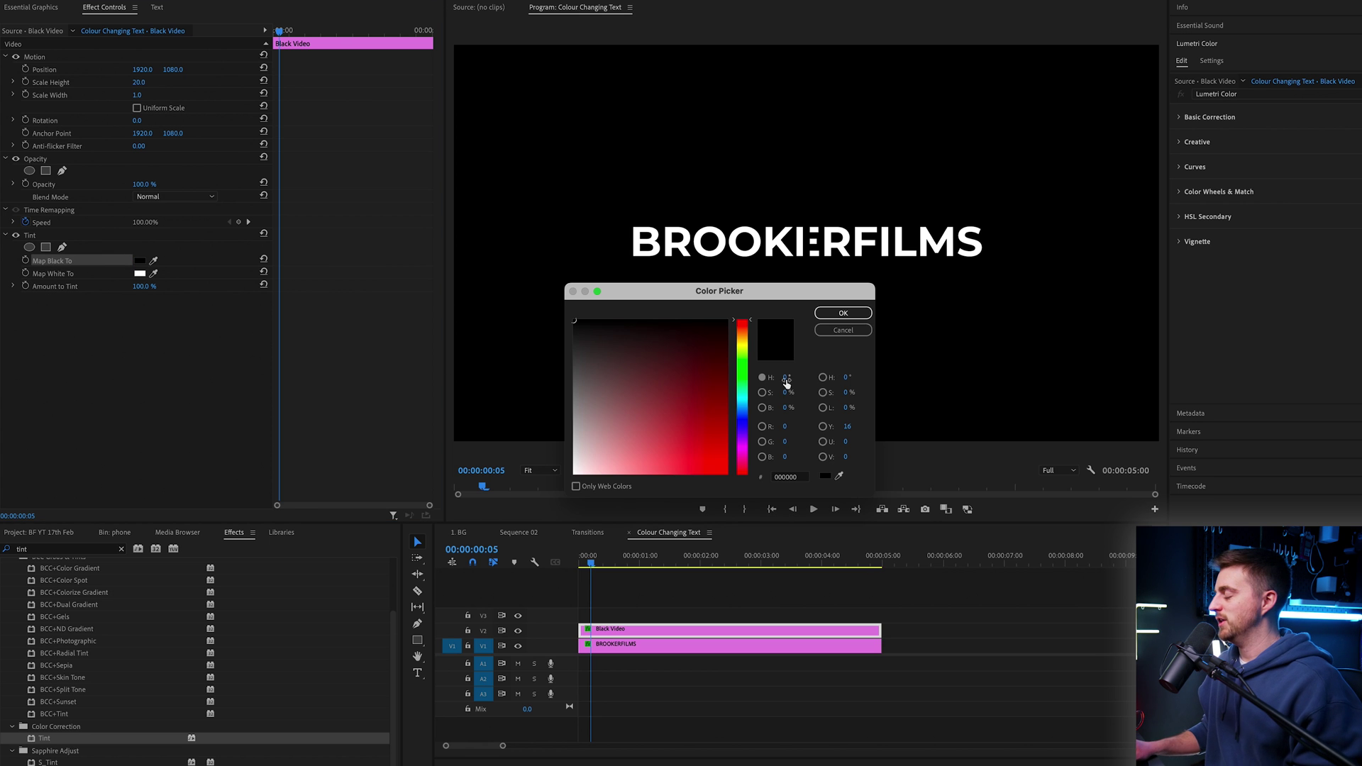
drag(752, 396, 750, 404)
click(675, 473)
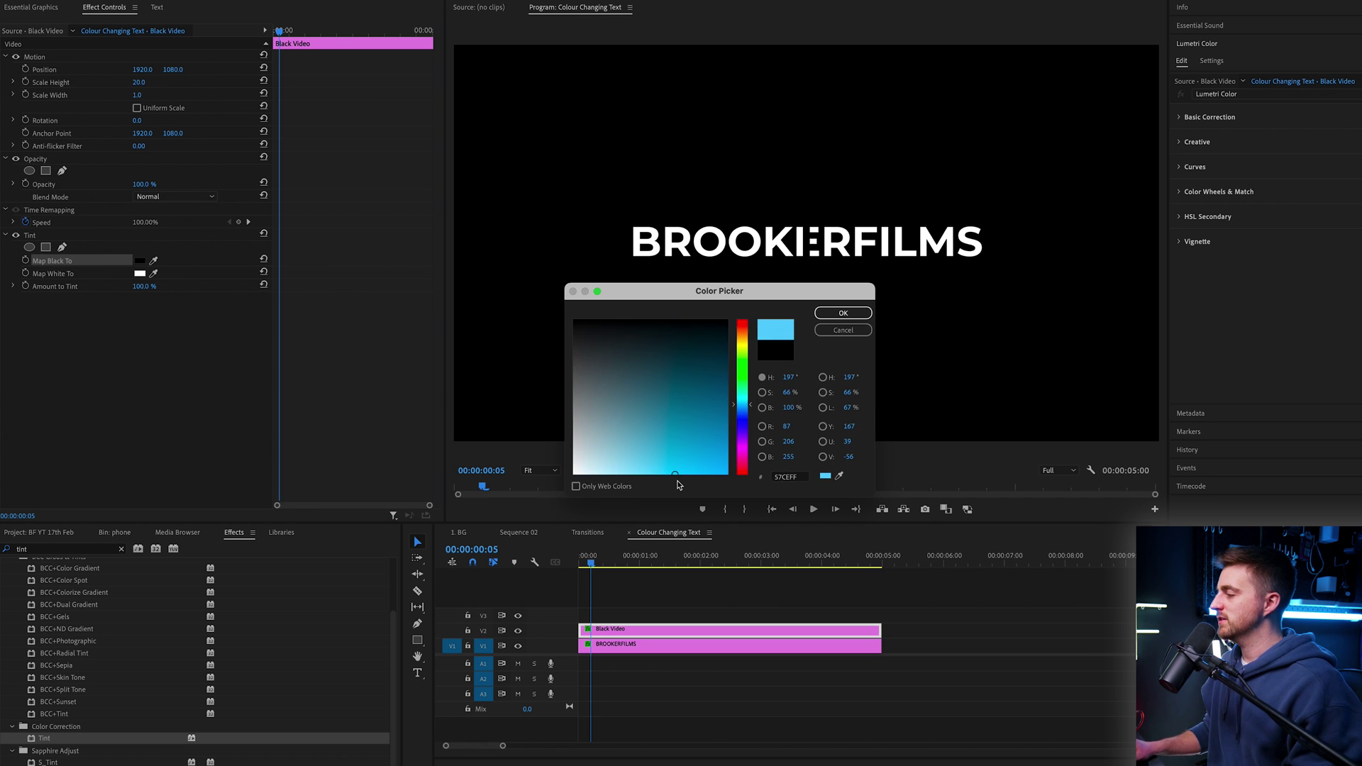
click(843, 313)
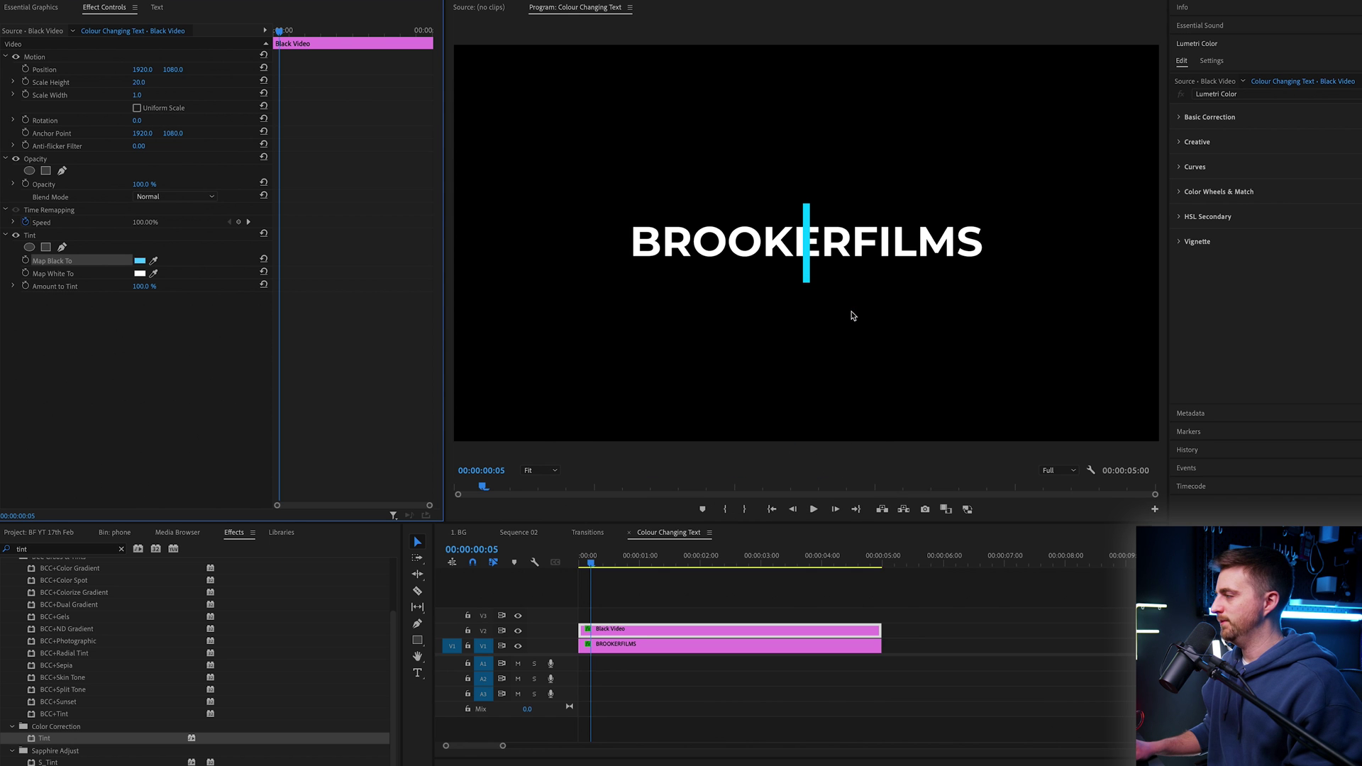
- Lower the title to vertical Motion position 1165 and move the blue bar before the title, to horizontal position 717
click(604, 651)
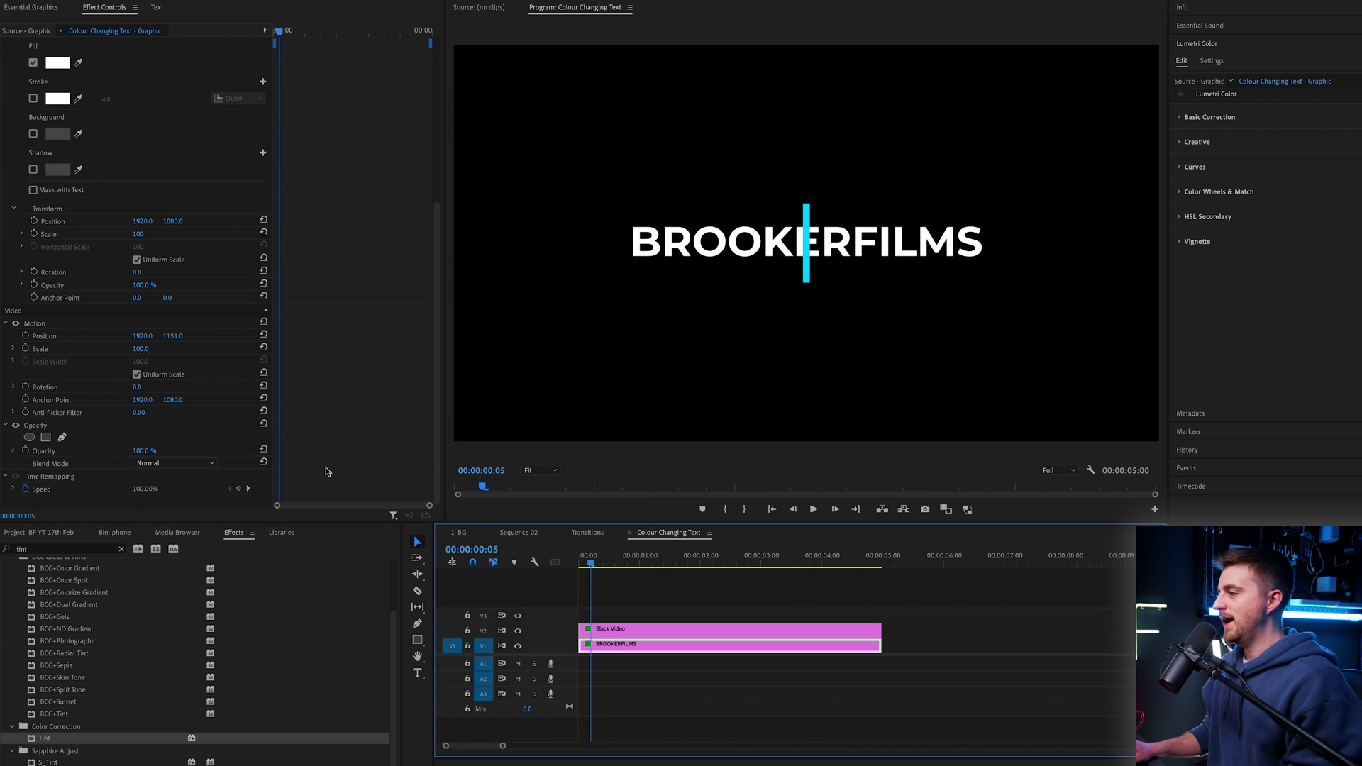
drag(179, 339, 177, 341)
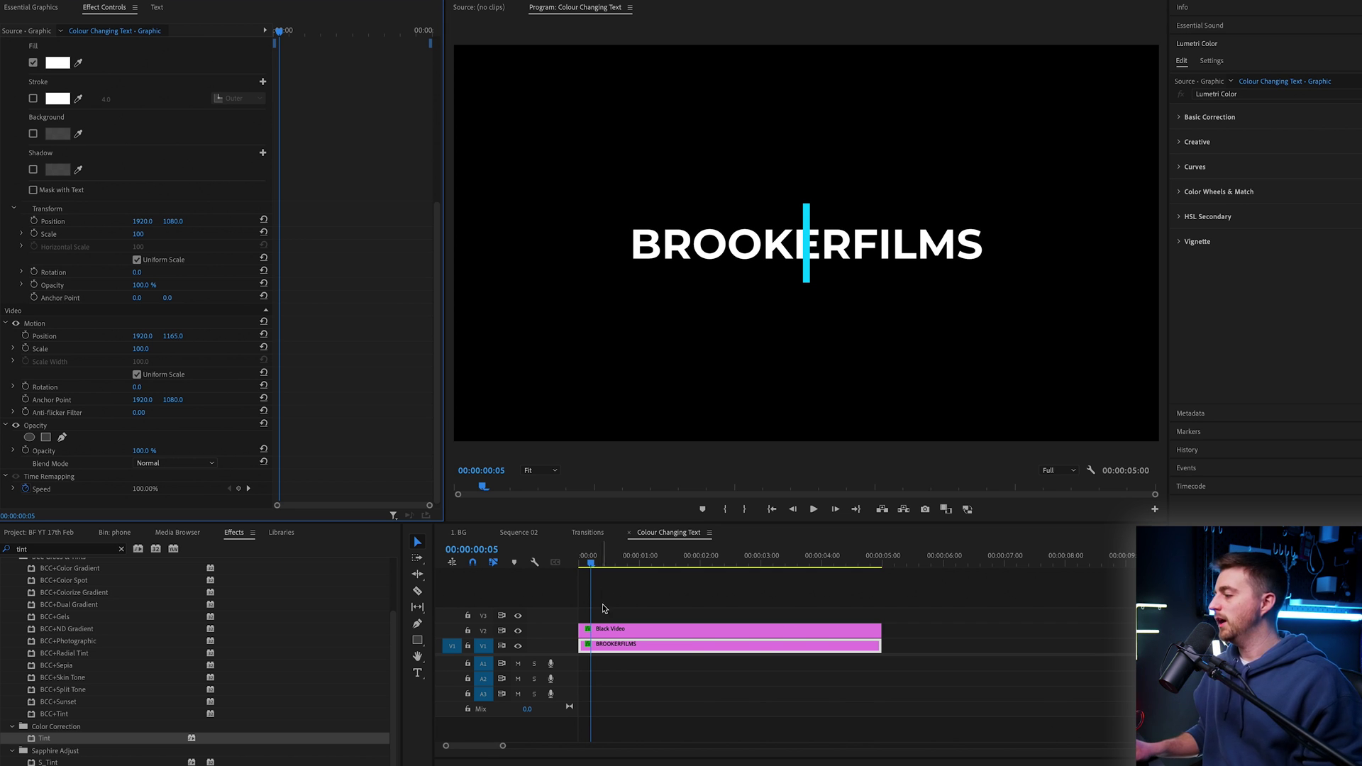
click(622, 633)
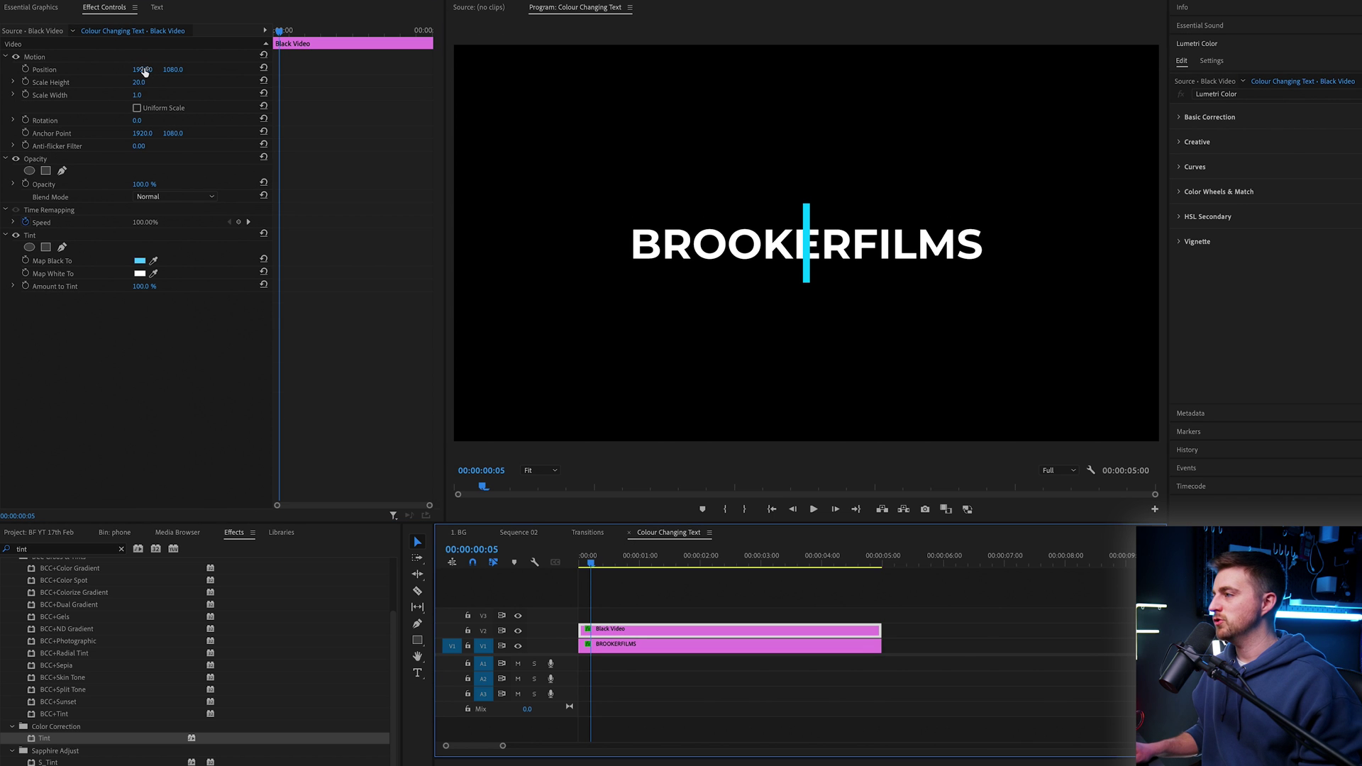
drag(144, 71, 17, 72)
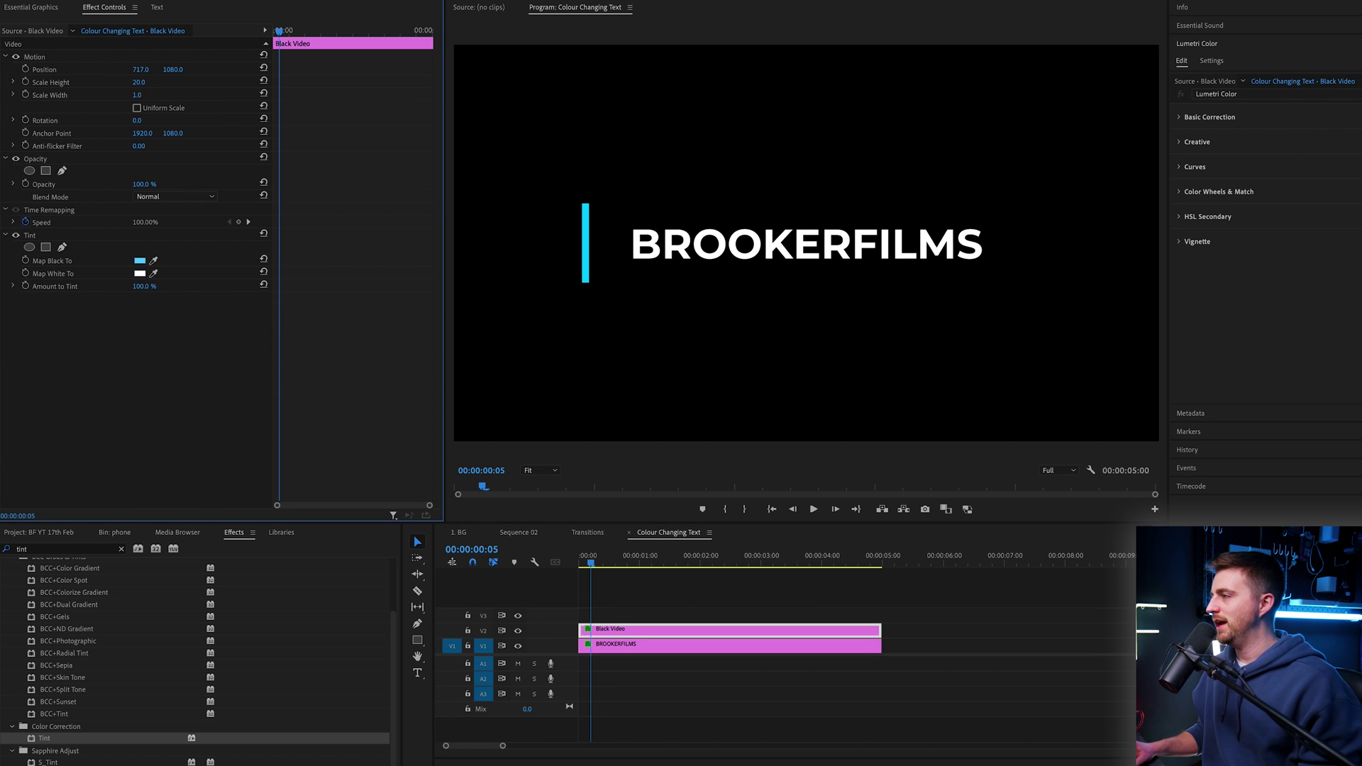
- Start keyframing the Black Video bar's Scale Height at 00:00:00:05, leaving Scale Width unanimated
click(26, 95)
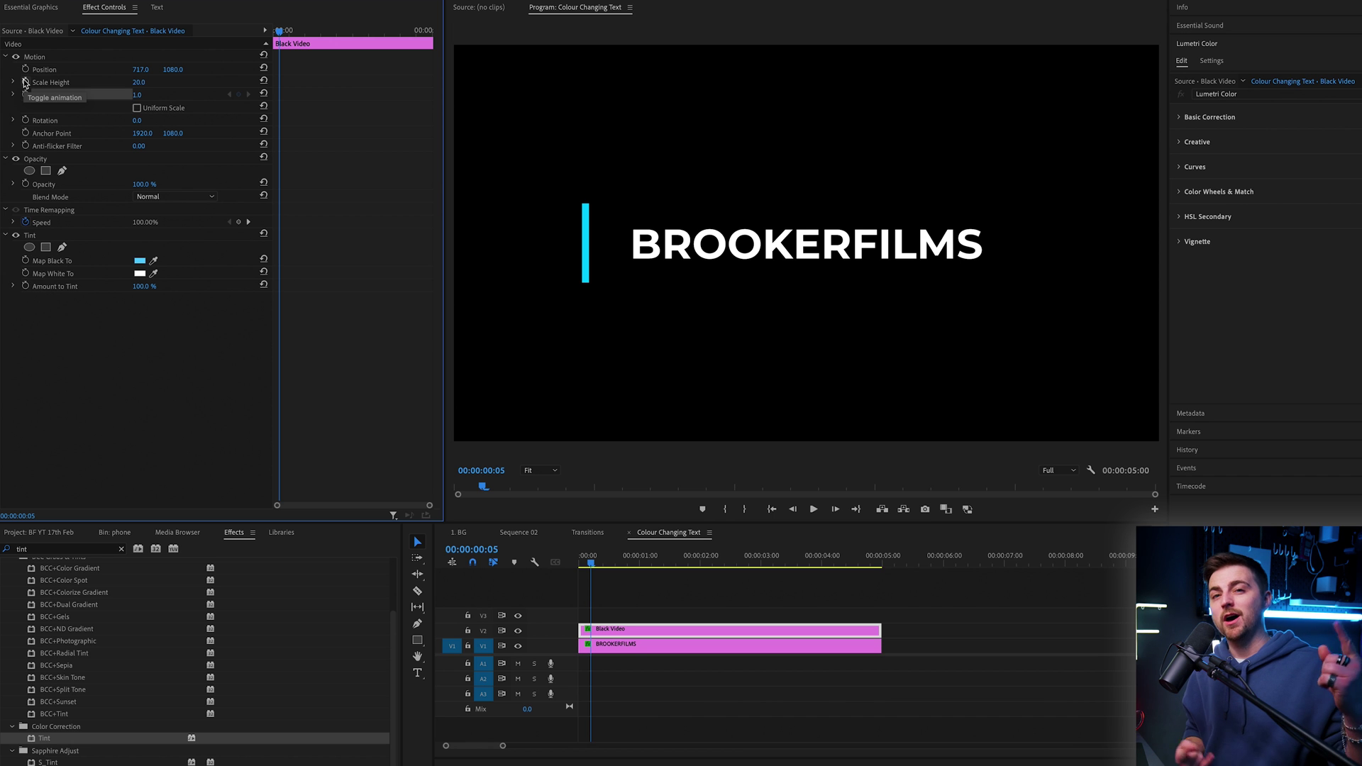
click(26, 83)
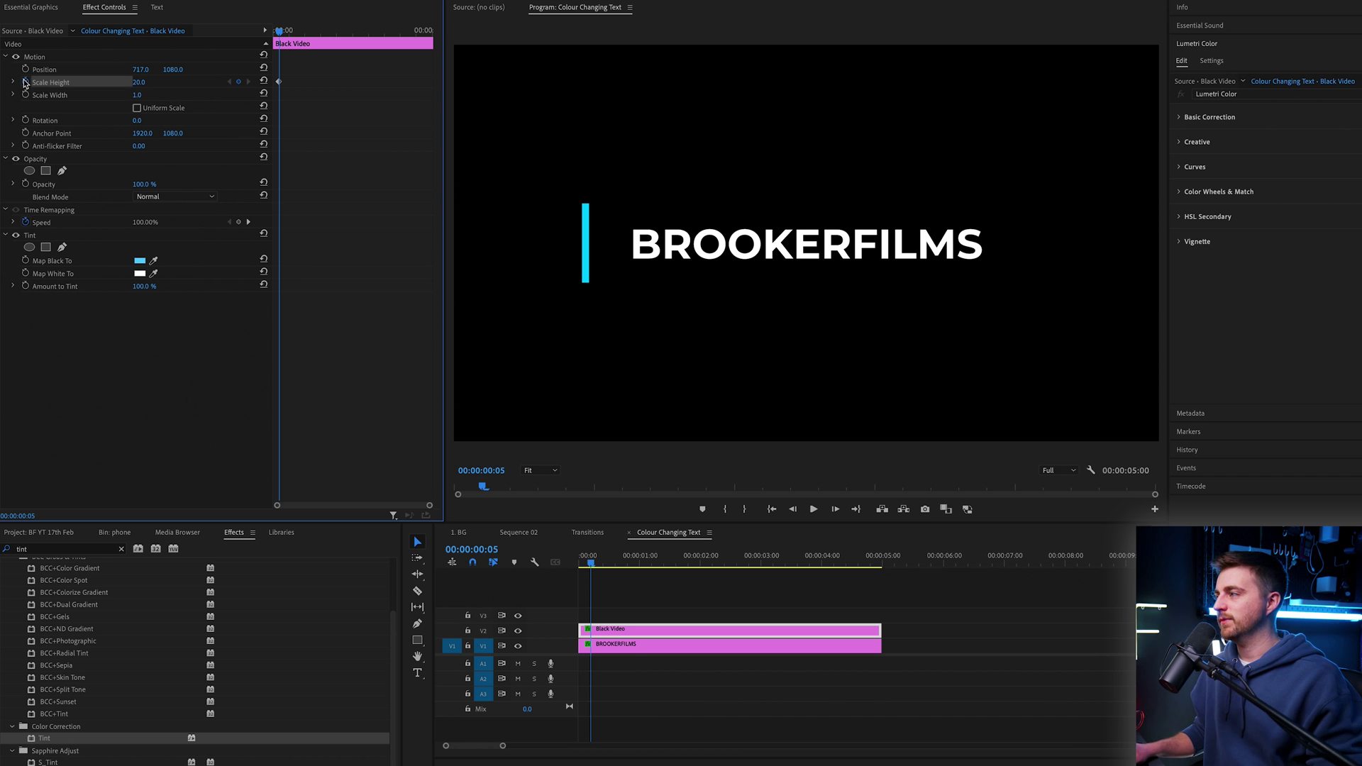
key(equal)
key(equal)
key(equal)
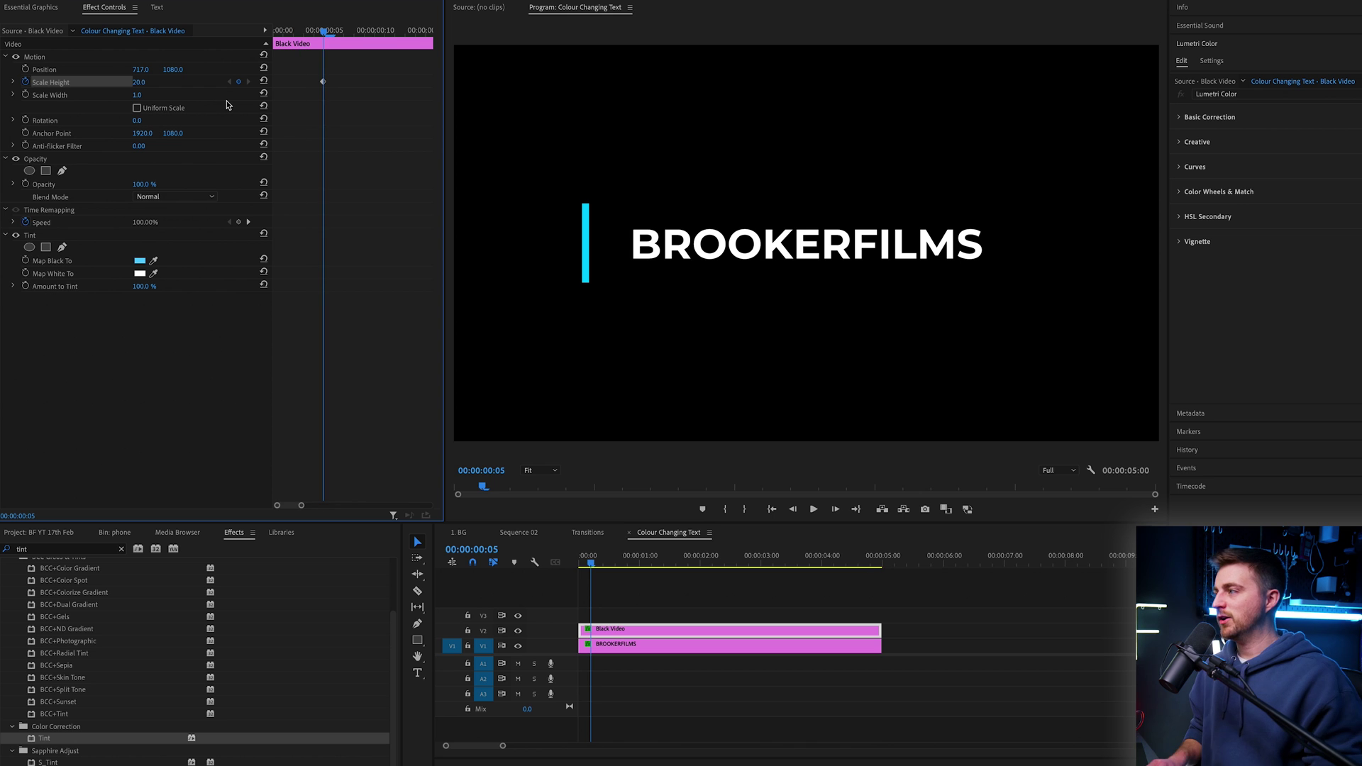
- Add a Scale Height keyframe of 24 to the bar at 00:00:00:02
key(Left)
key(Left)
key(Left)
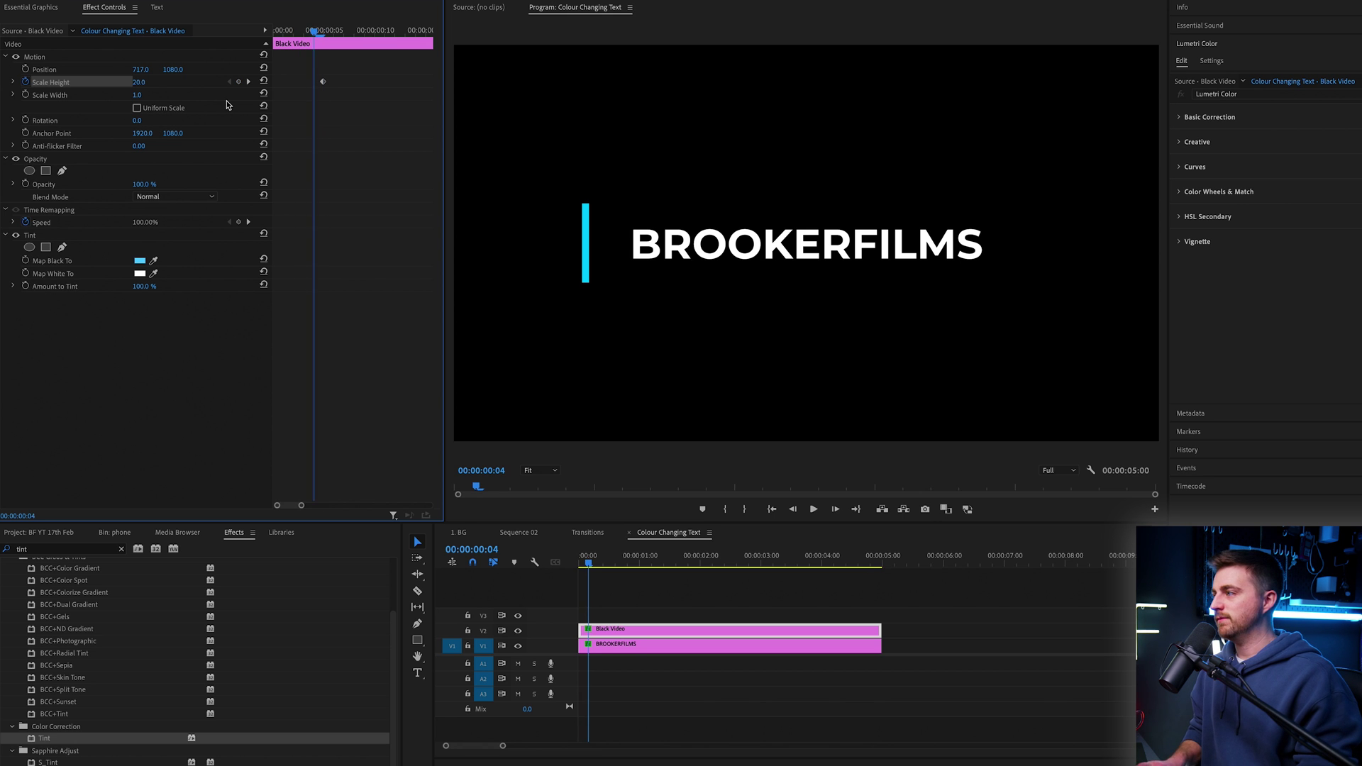
click(139, 82)
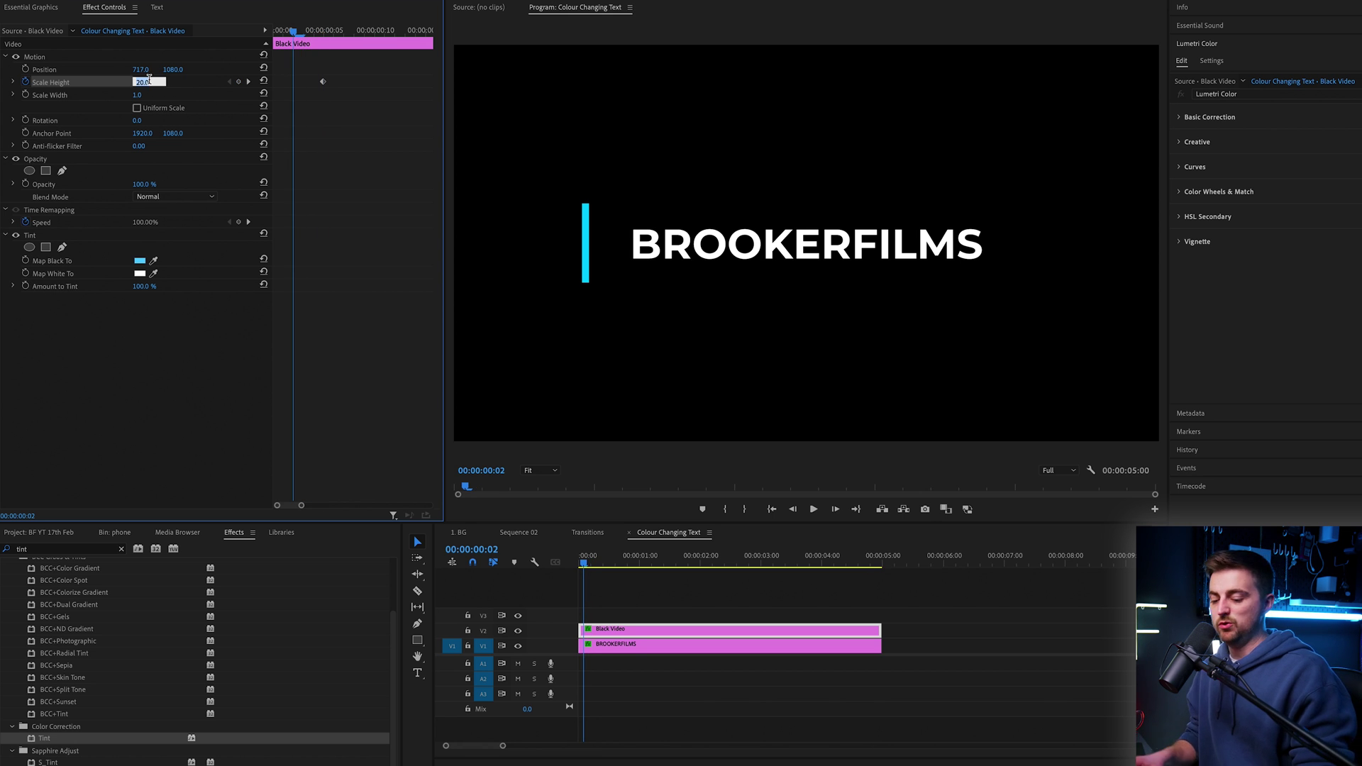
text(24)
key(Return)
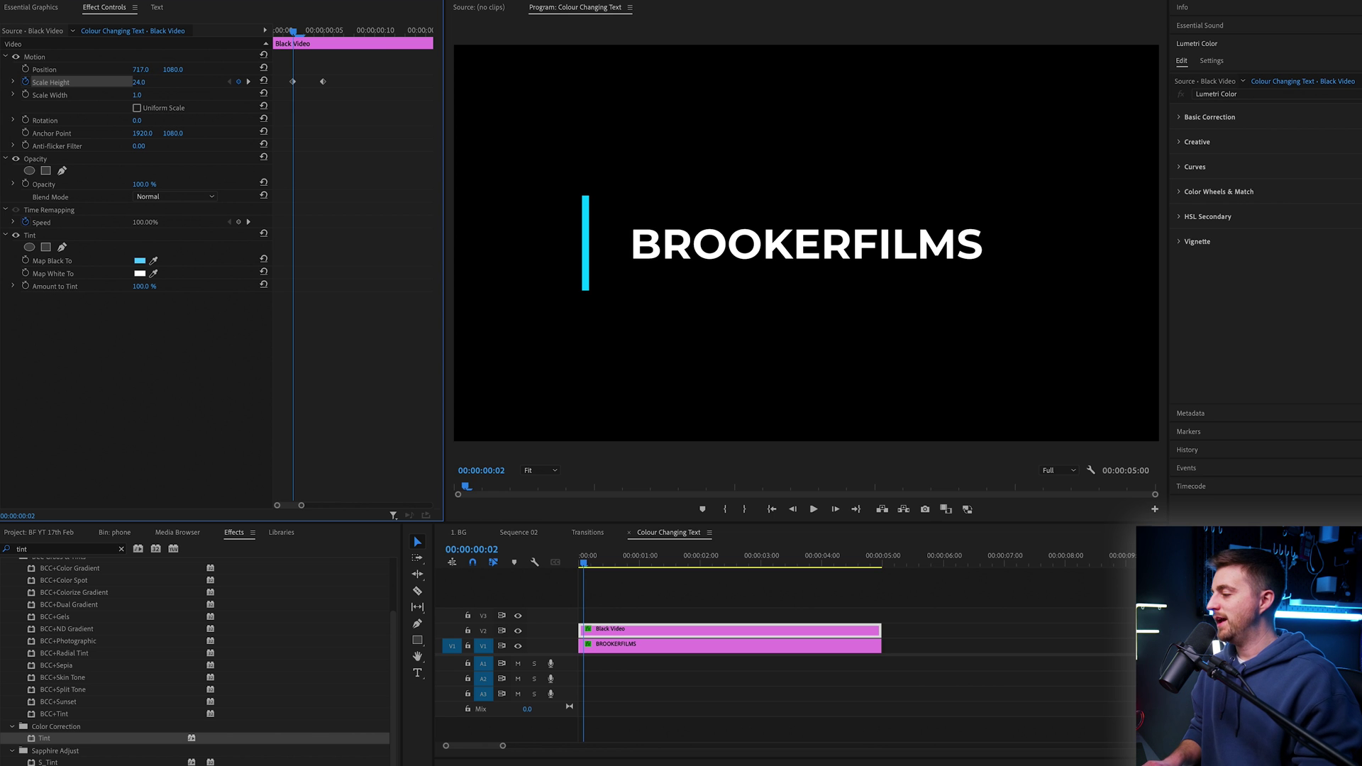
- Set the bar's Scale Height to 0 at the start of the clip and play the growth animation
key(Home)
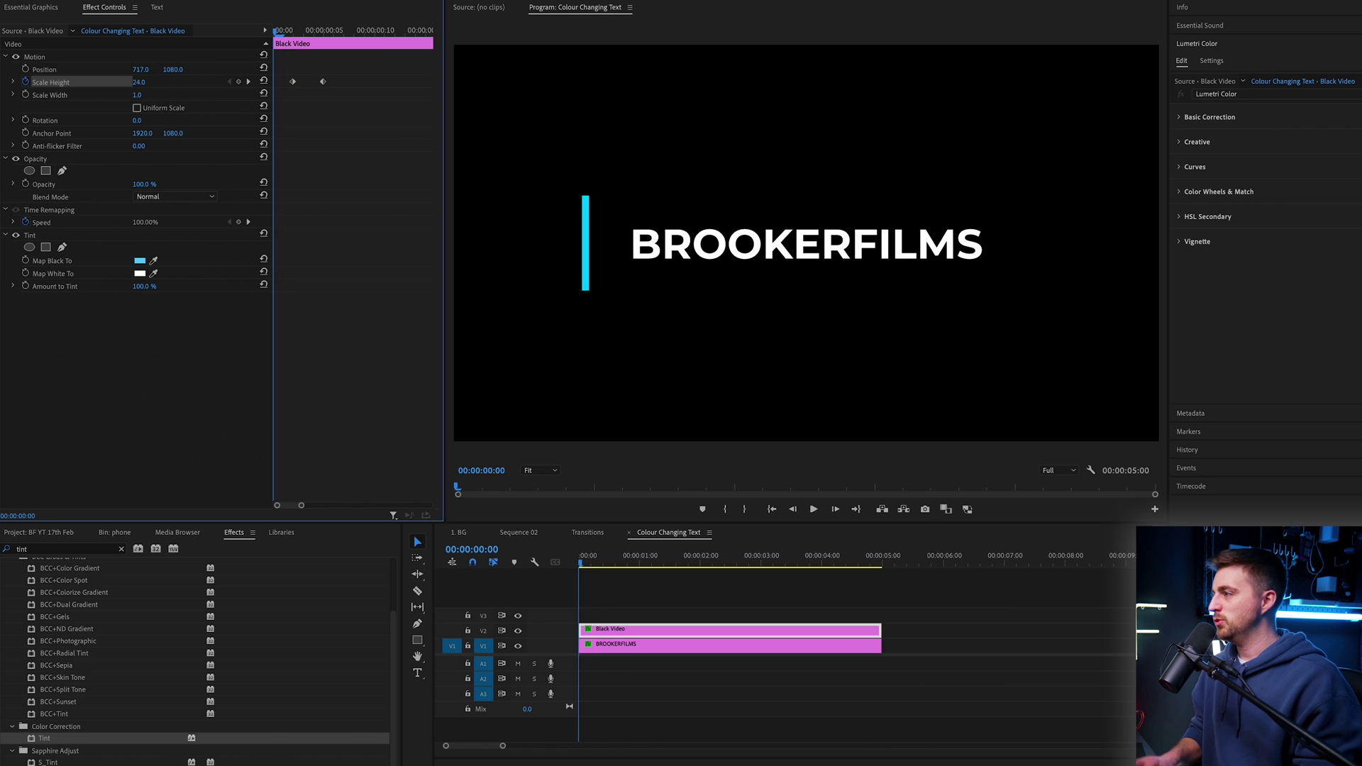
click(147, 83)
text(20)
key(Return)
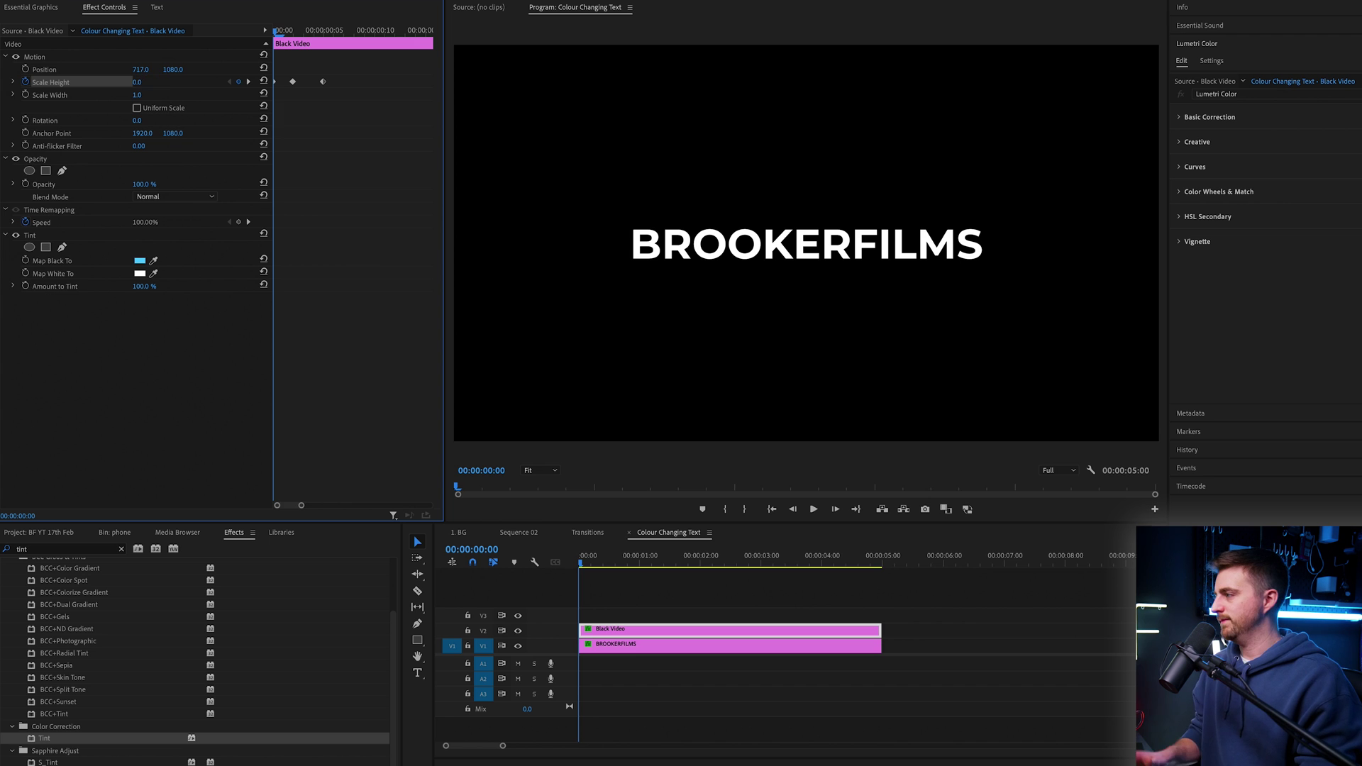
key(space)
key(Home)
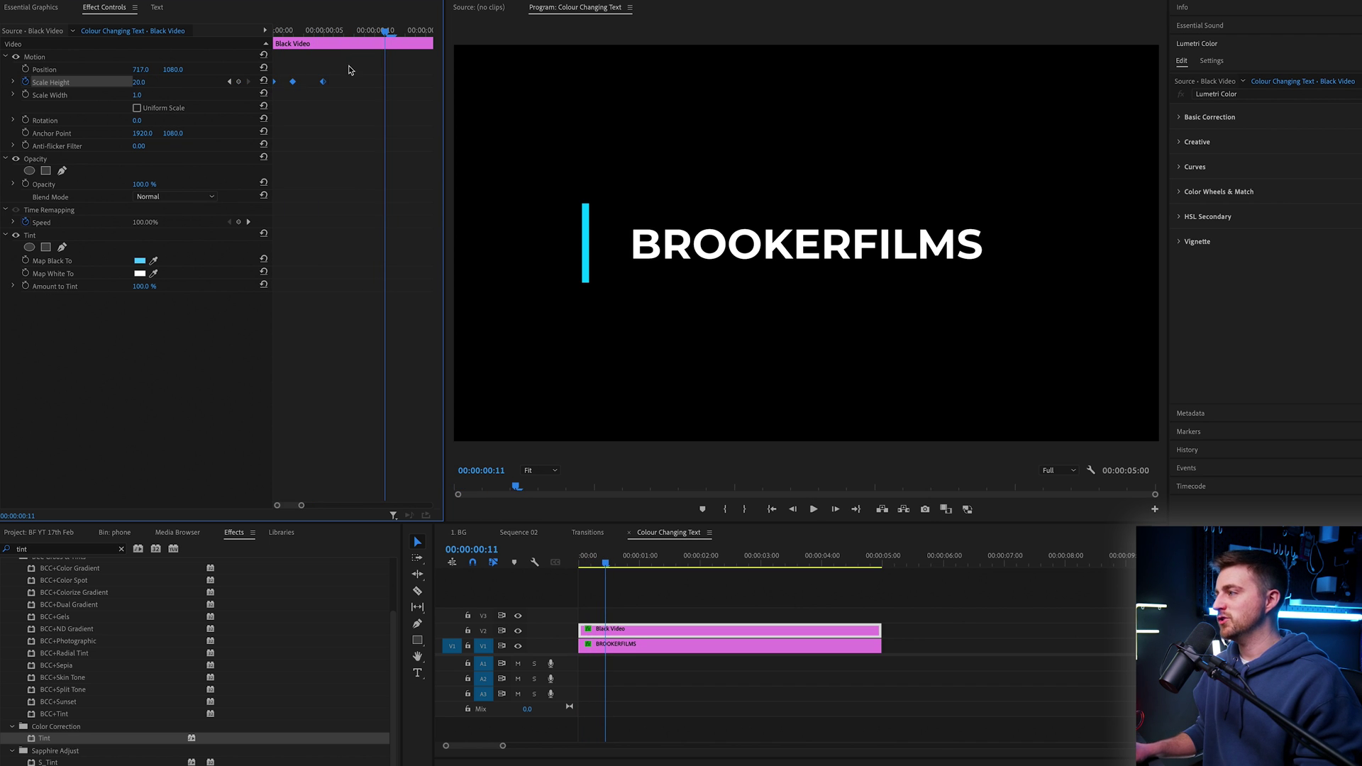
- Slow the bar's growth by moving the second and third Scale Height keyframes to about frames 4 and 9, and preview it
drag(292, 84, 305, 87)
drag(306, 32, 184, 57)
key(space)
key(space)
key(space)
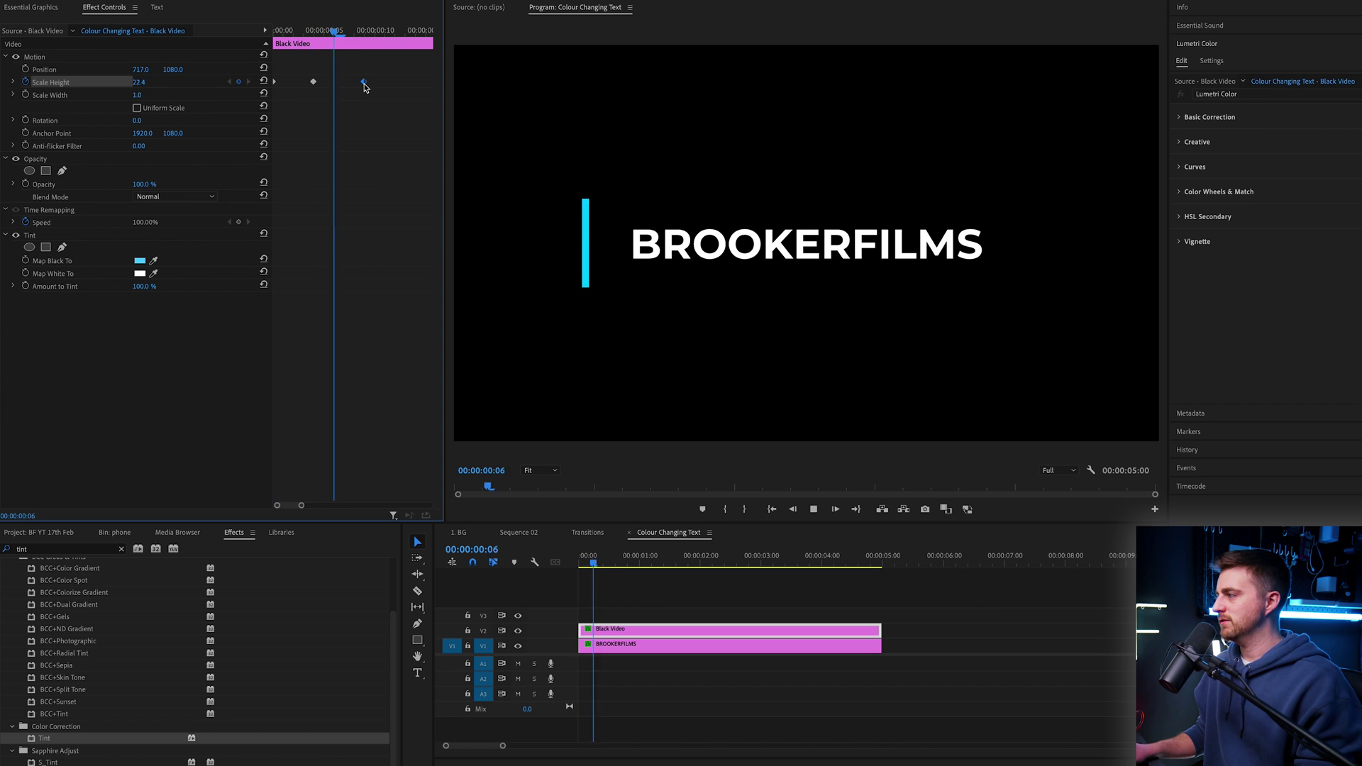
key(space)
drag(363, 32, 98, 43)
key(space)
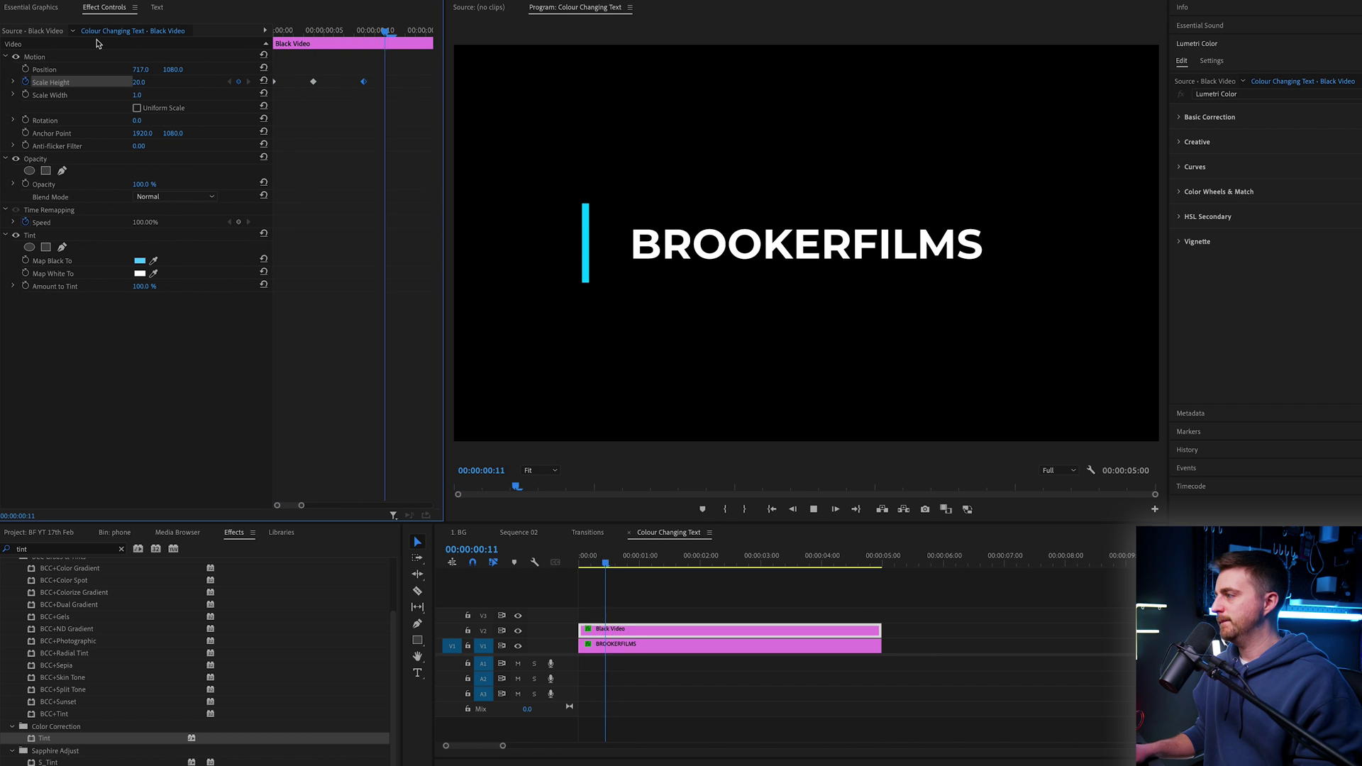
key(Home)
key(space)
key(Home)
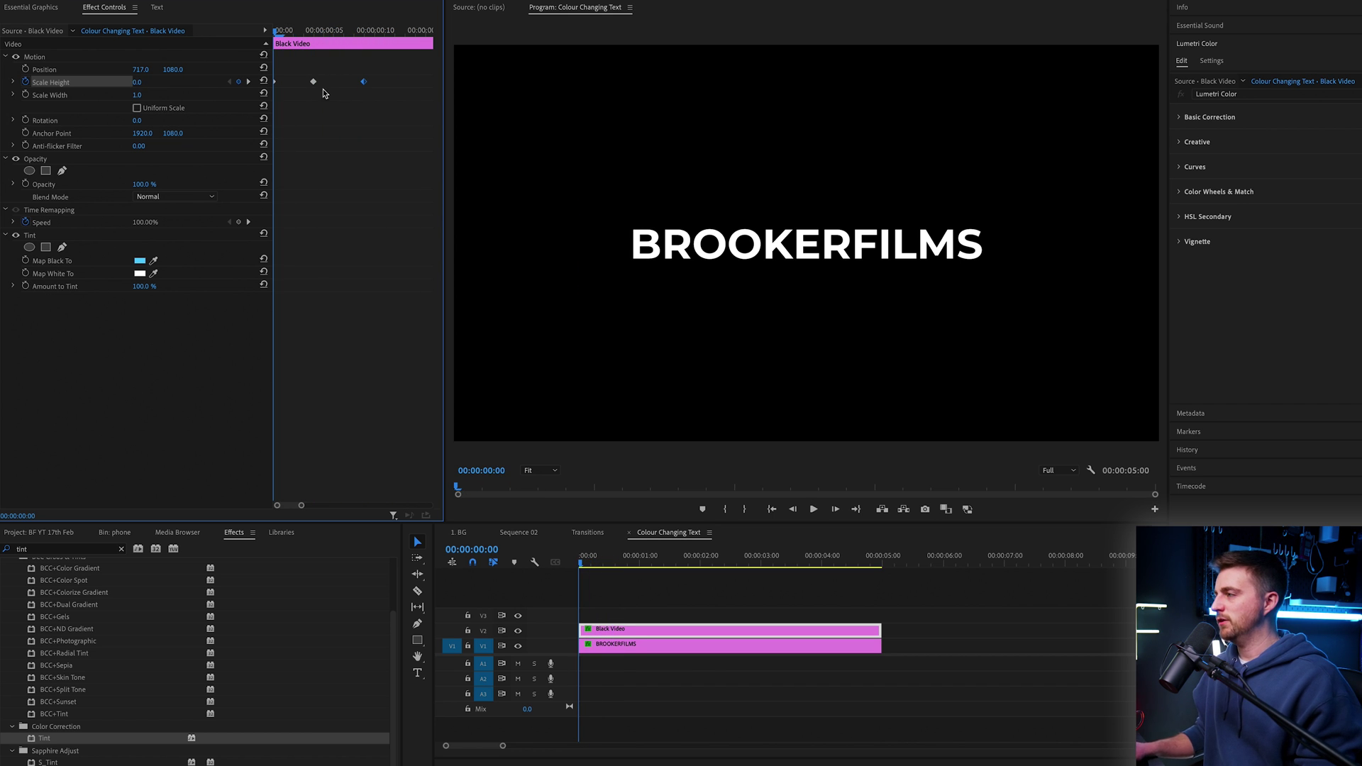
- Apply Ease In to the bar's last Scale Height keyframe and replay the growth from the start
right_click(364, 84)
click(434, 270)
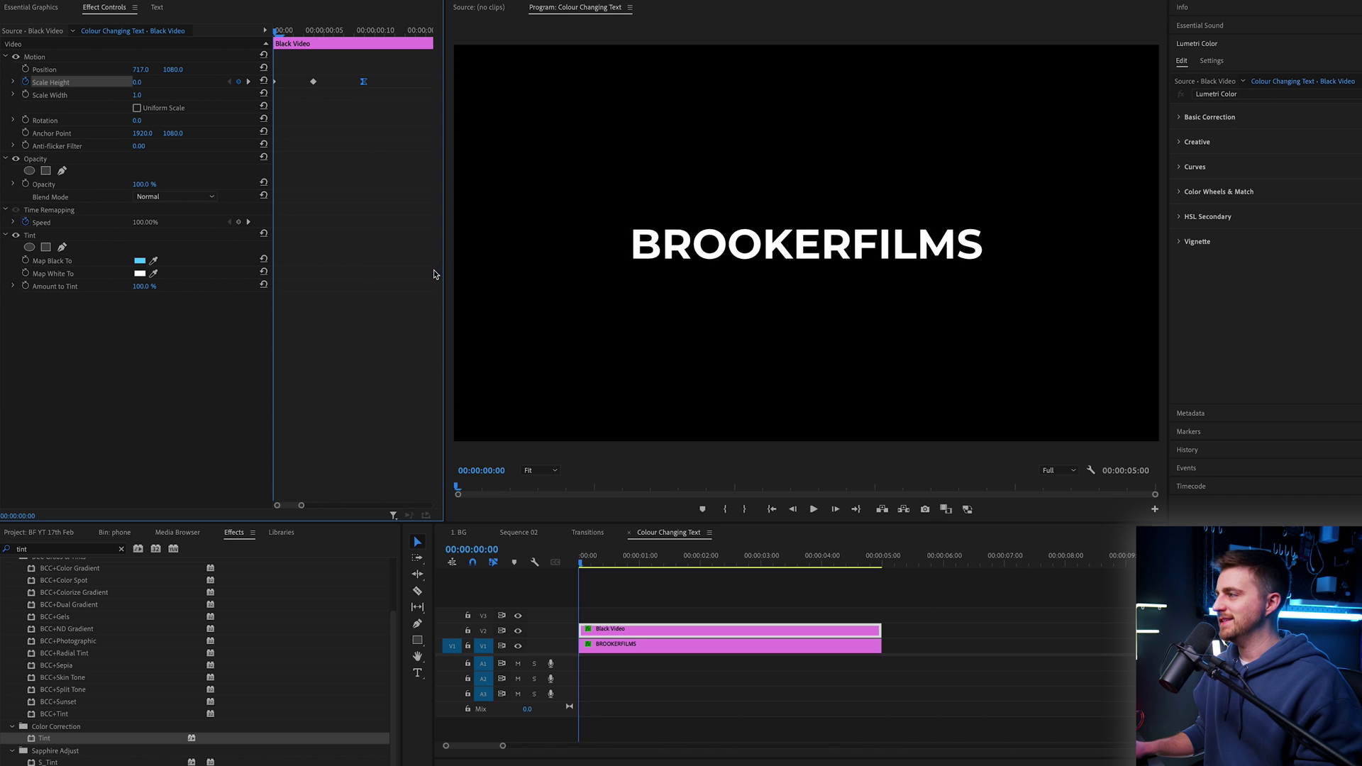
key(space)
key(Home)
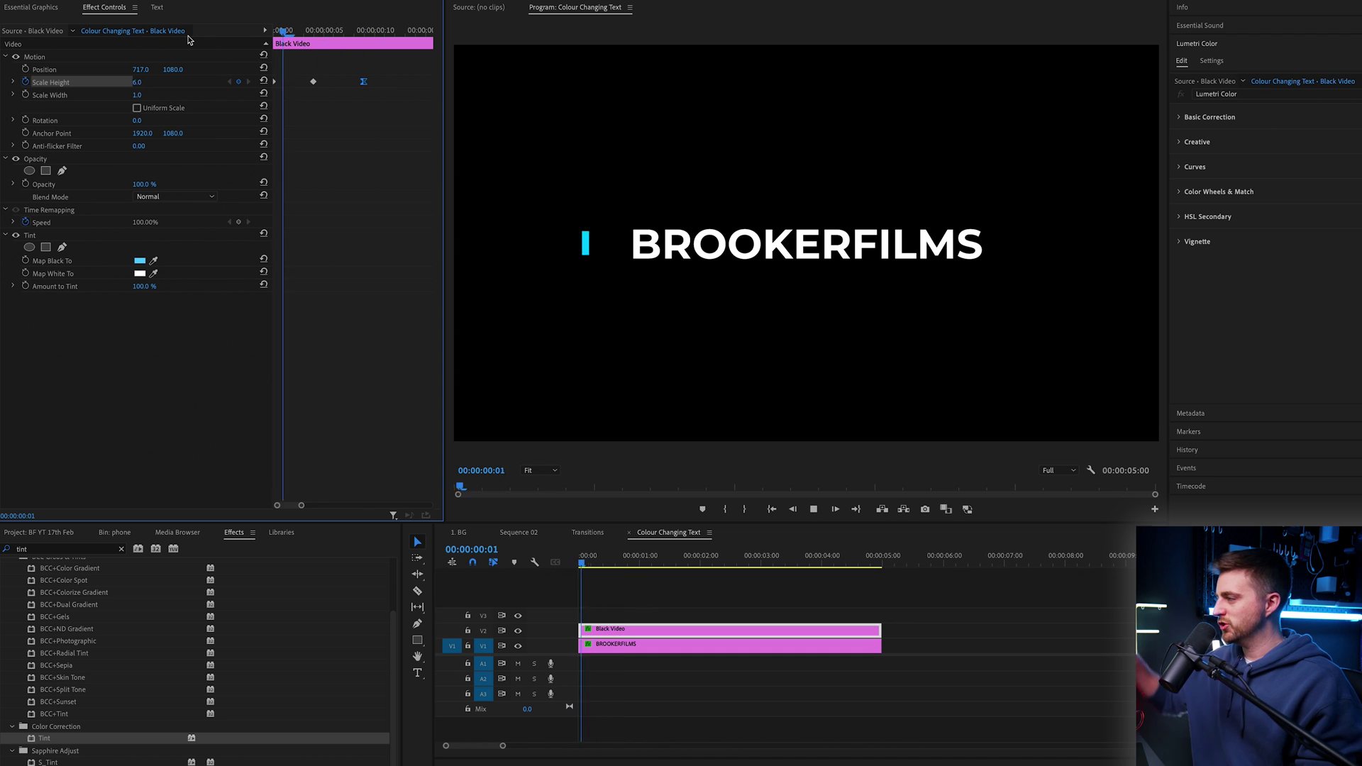
- Start keyframing the bar's Position at 00:00:00:21 and apply temporal Ease Out to that keyframe
key(space)
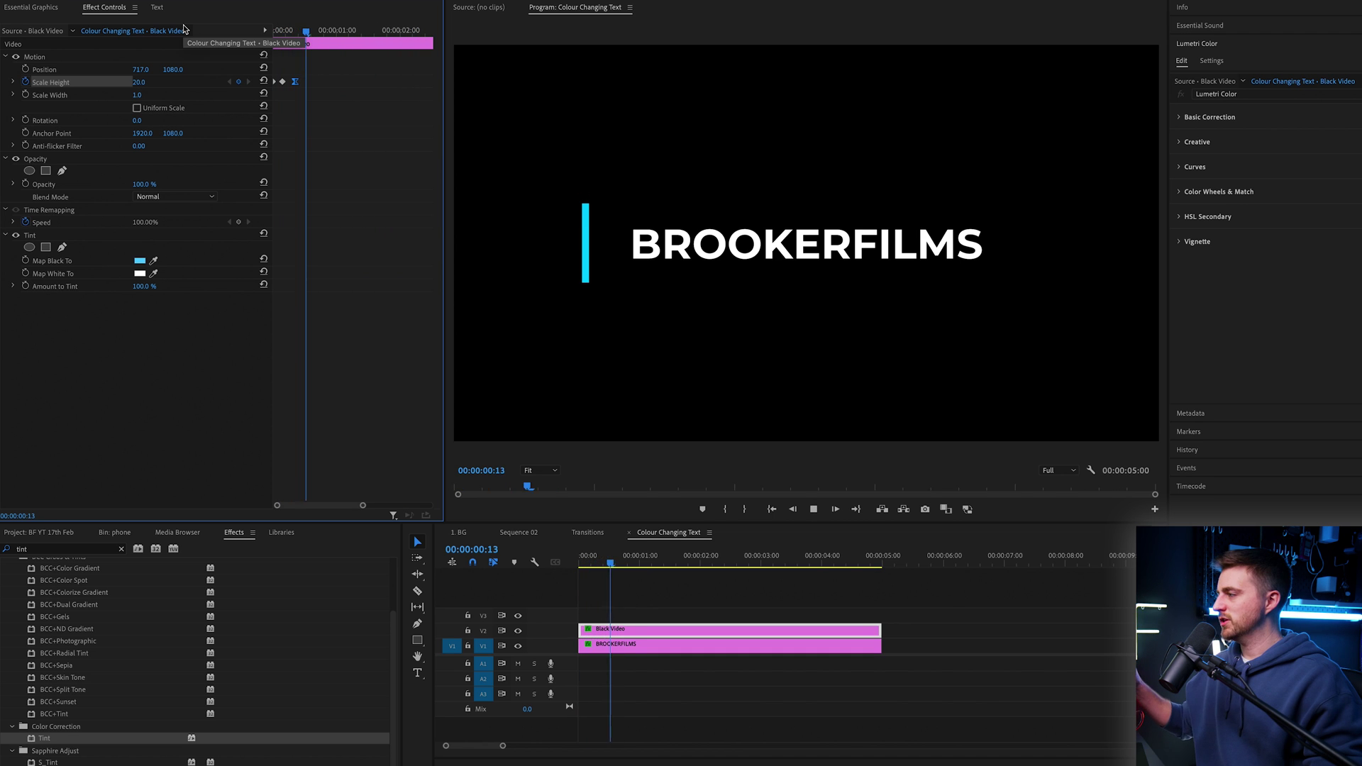
key(space)
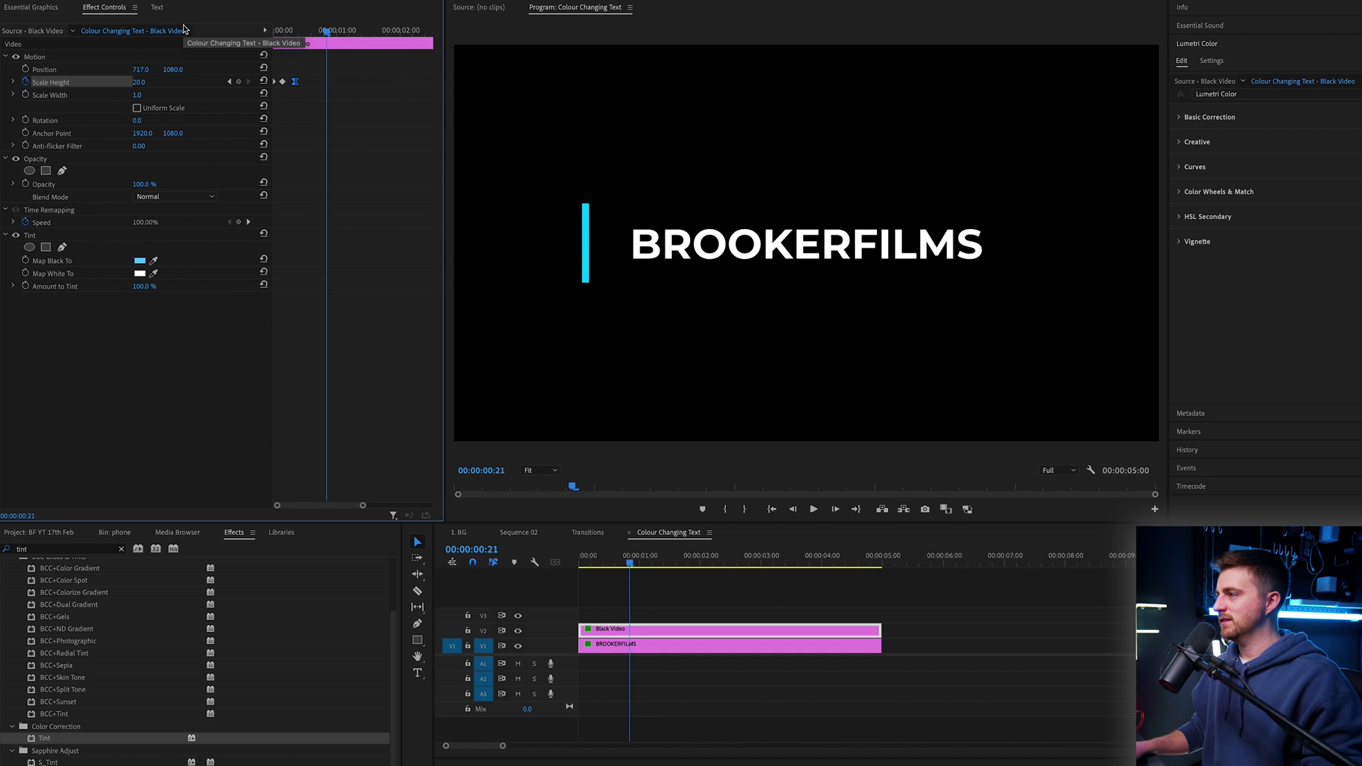
click(26, 69)
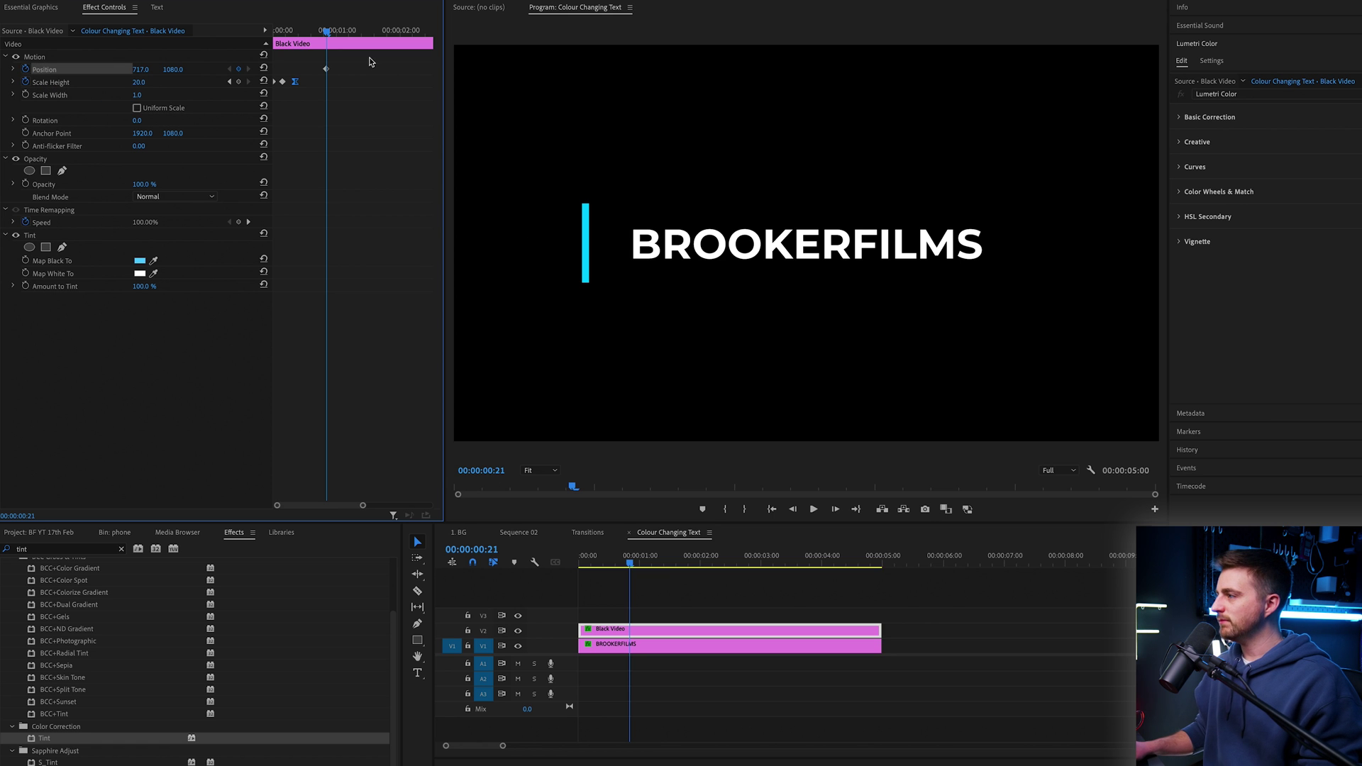
right_click(327, 69)
mouse_move(398, 183)
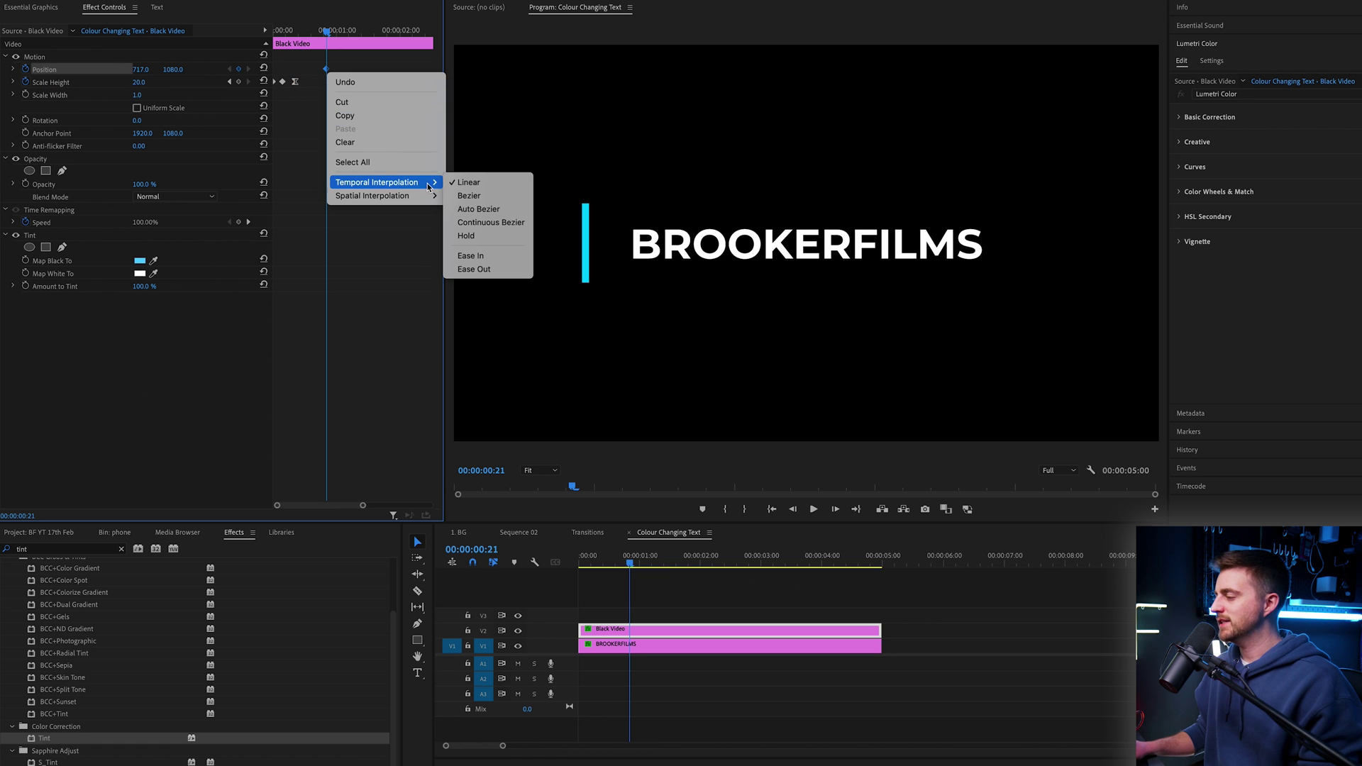
click(474, 268)
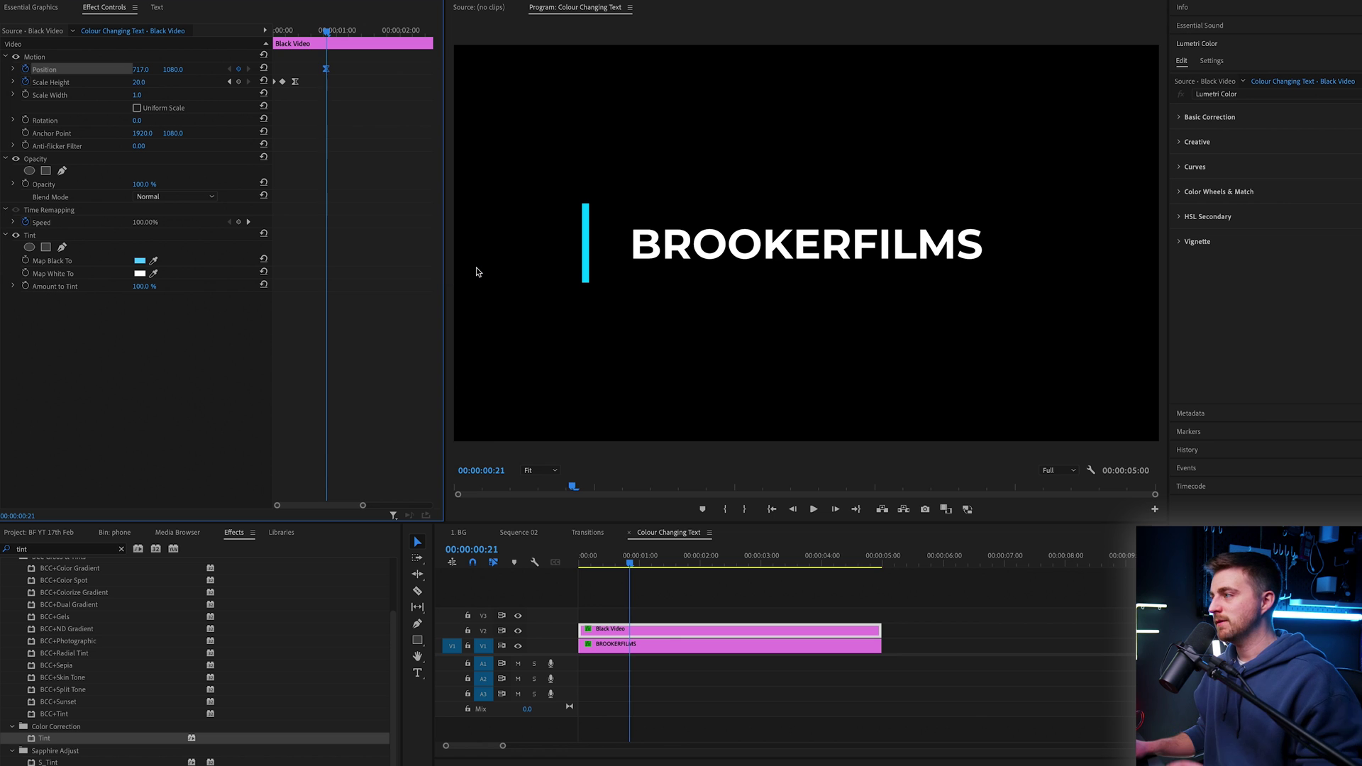
- At 00:00:02:12, move the bar past the title's end to horizontal position 3114 and apply temporal Ease In to that keyframe
key(space)
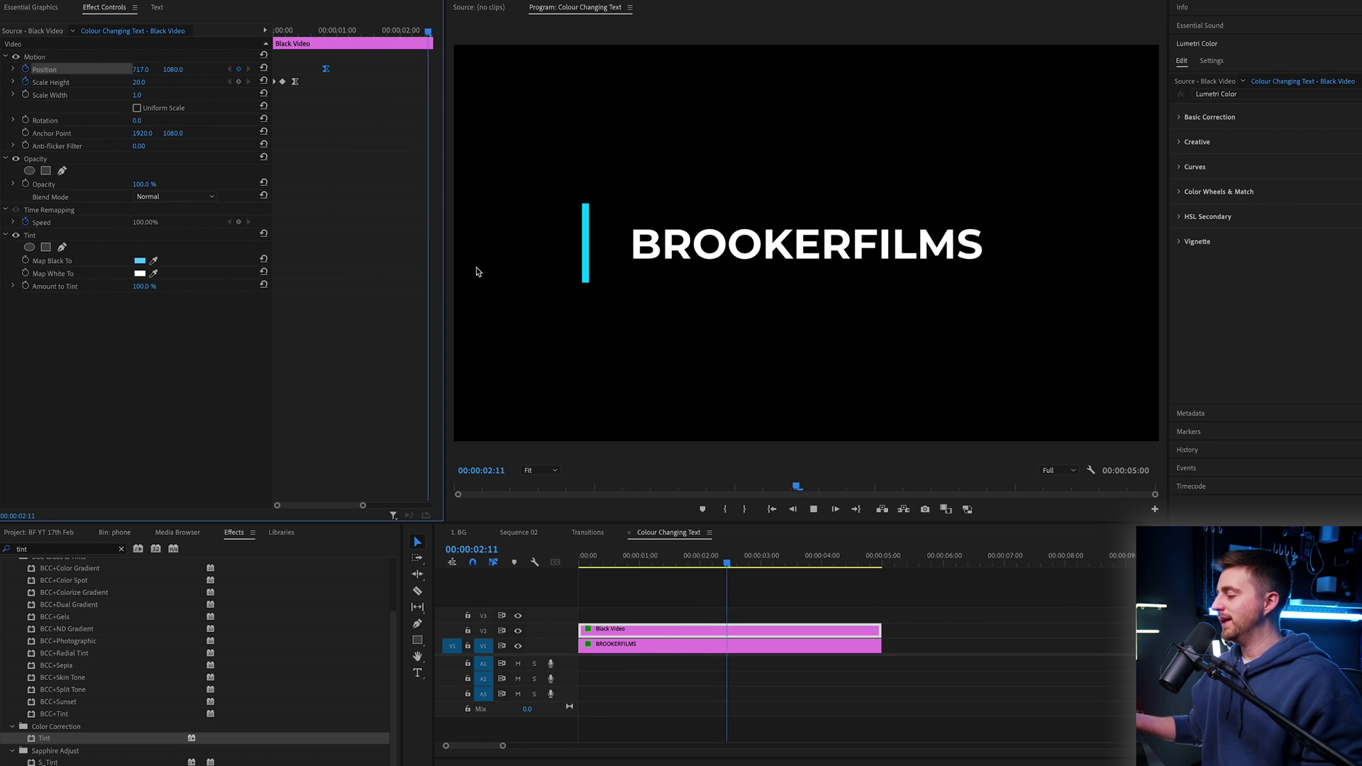
key(space)
drag(137, 69, 989, 68)
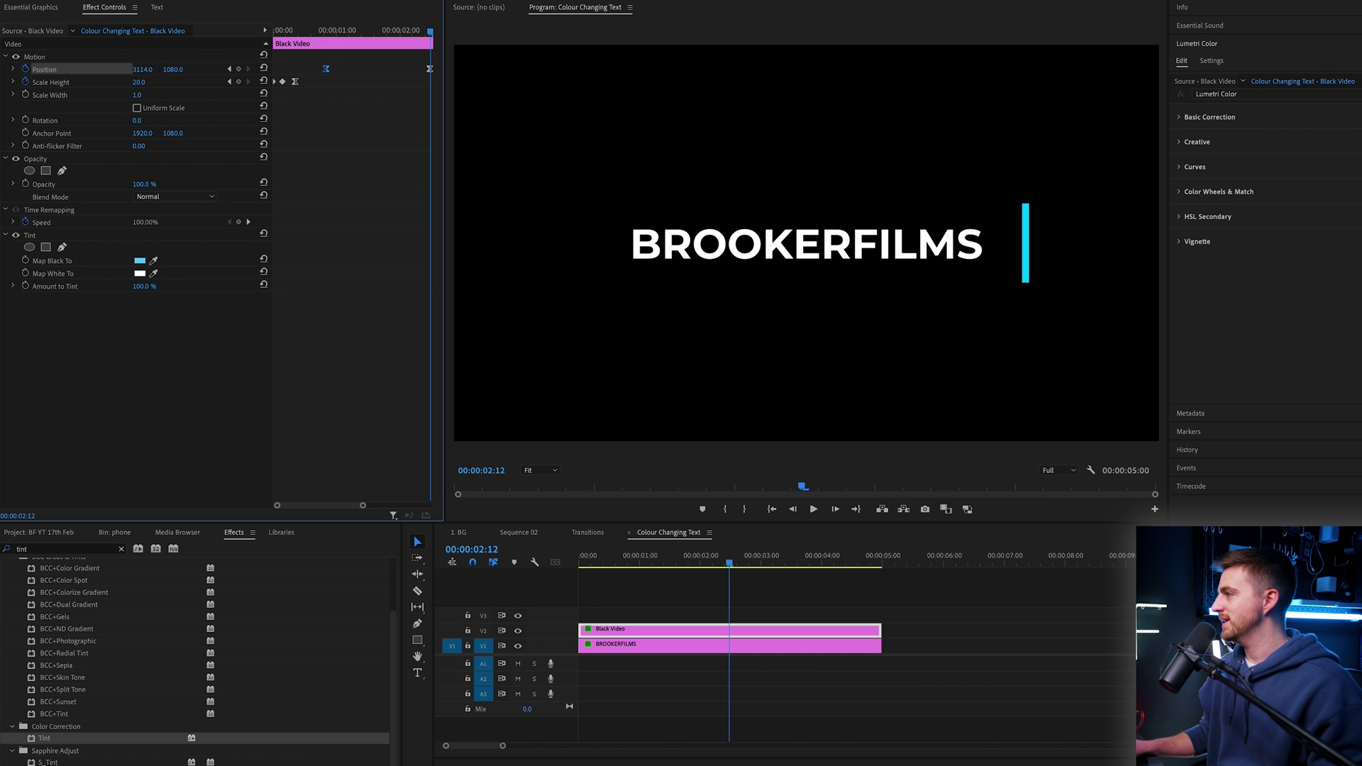
right_click(429, 71)
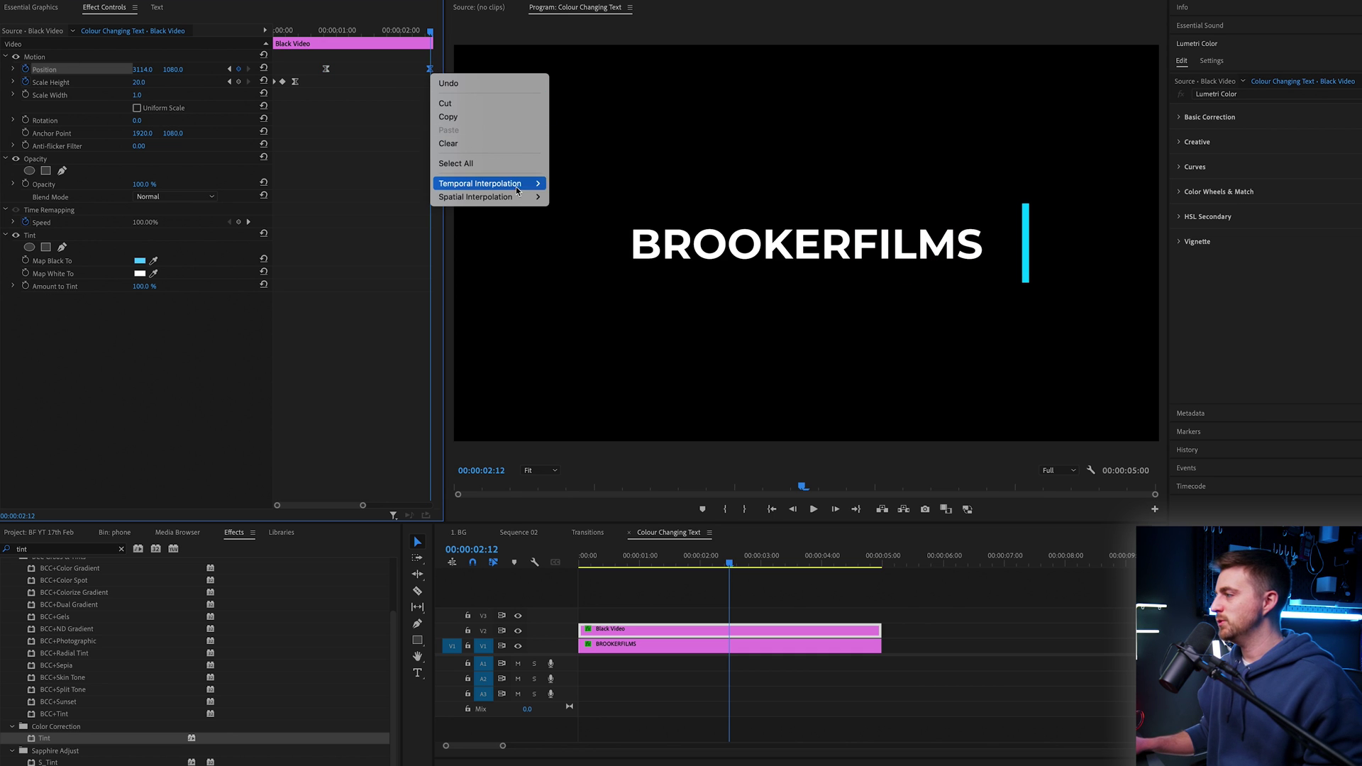
mouse_move(517, 186)
click(574, 257)
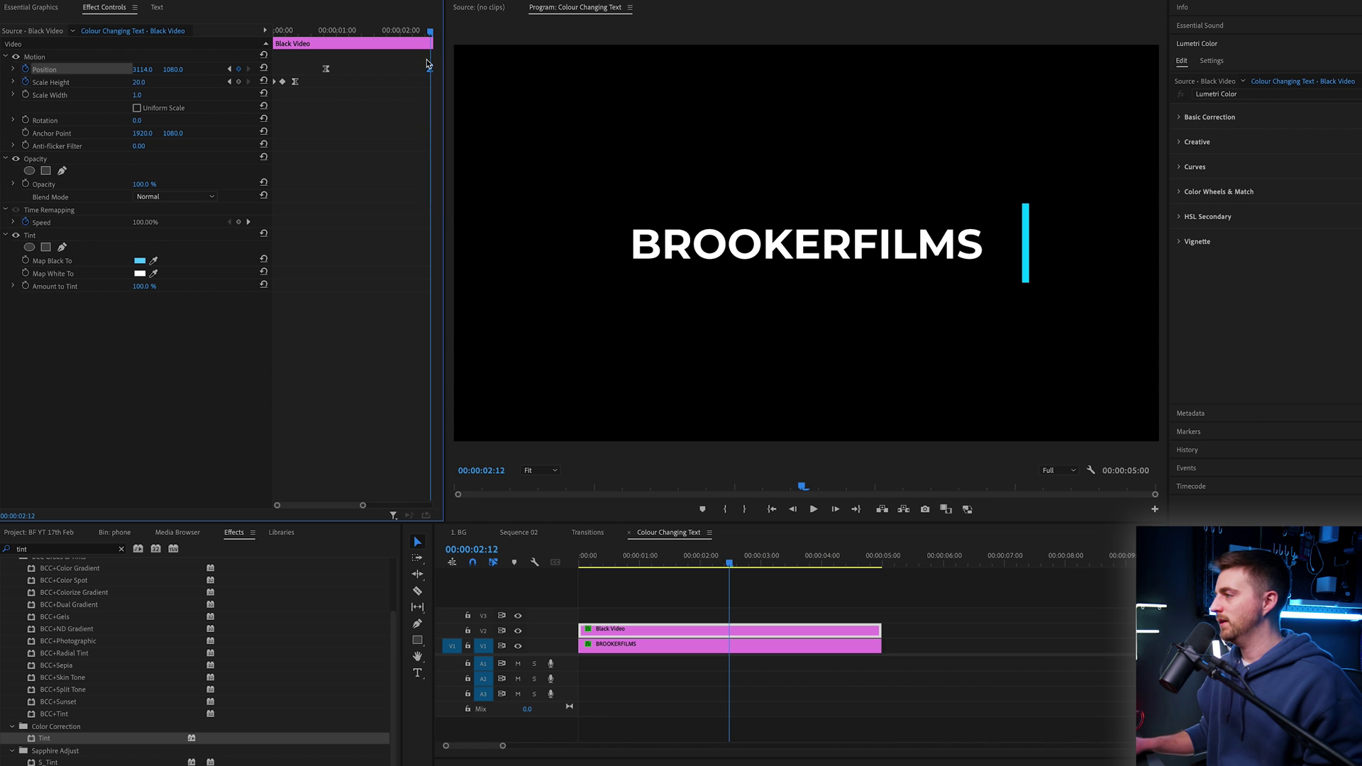
click(386, 32)
key(Home)
key(space)
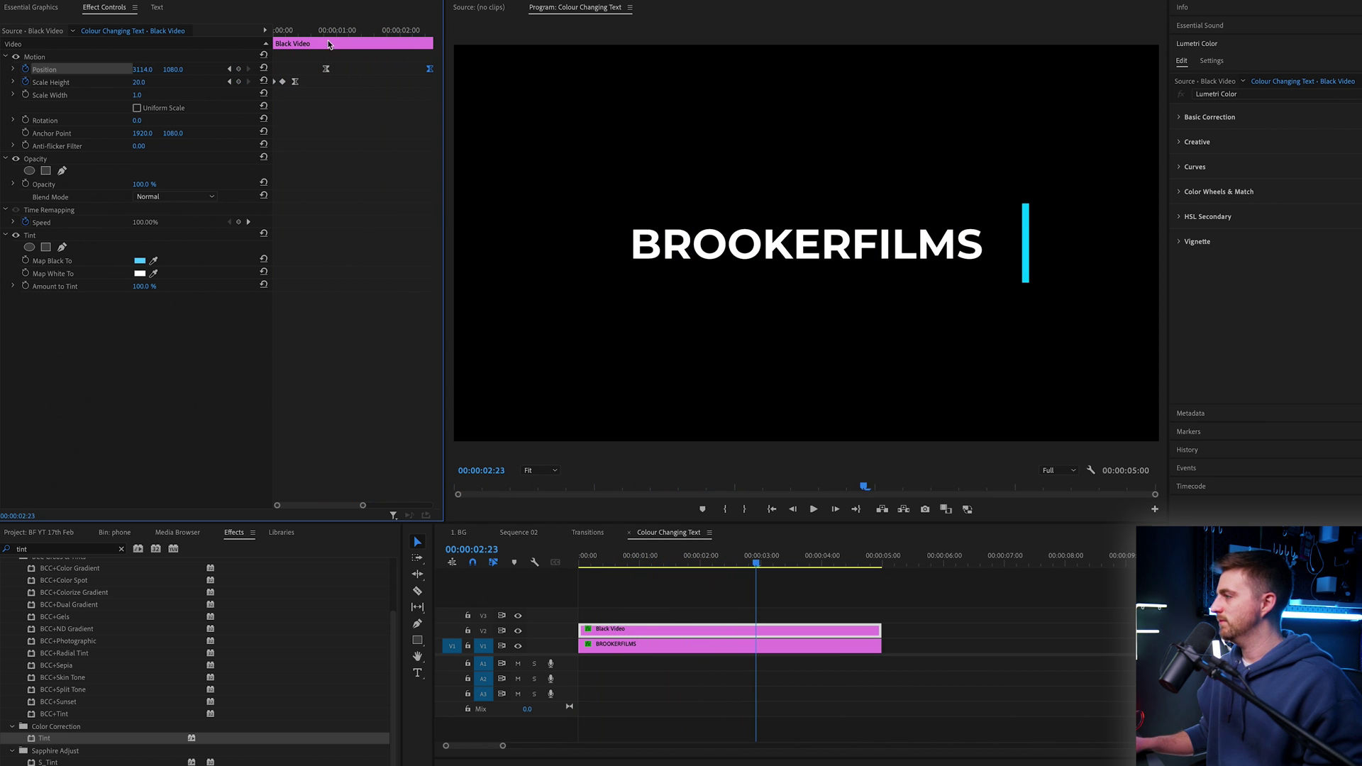
- Add a Scale Height keyframe holding the bar's current height at 00:00:03:10
key(space)
key(space)
key(space)
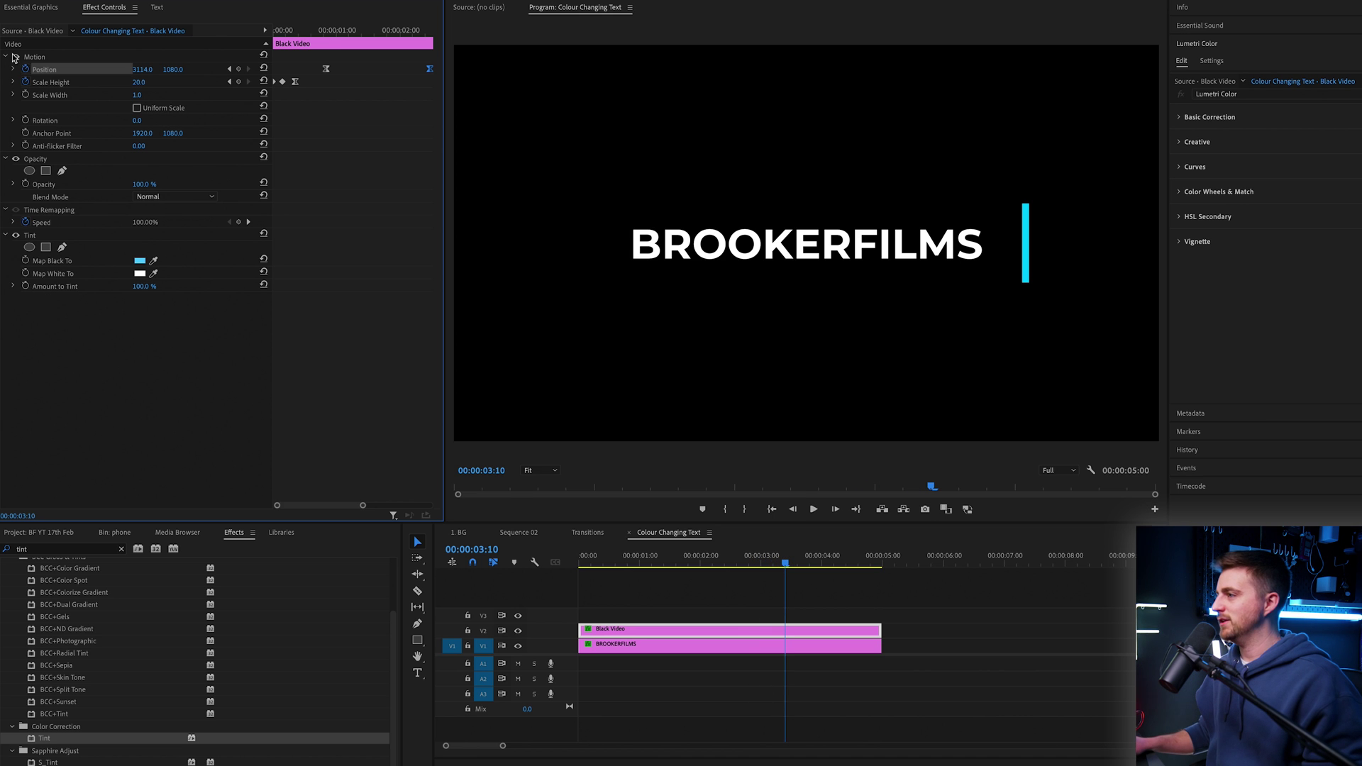
click(242, 82)
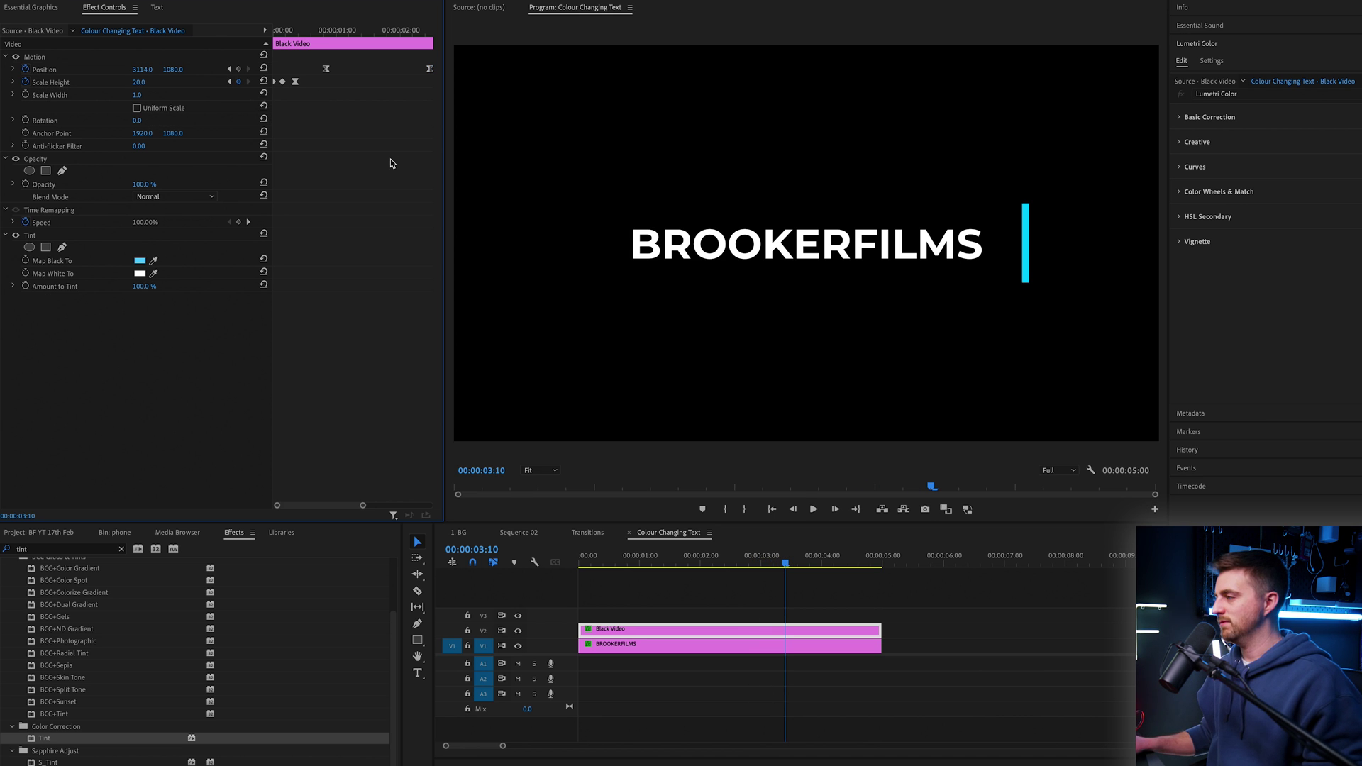
key(minus)
key(equal)
key(equal)
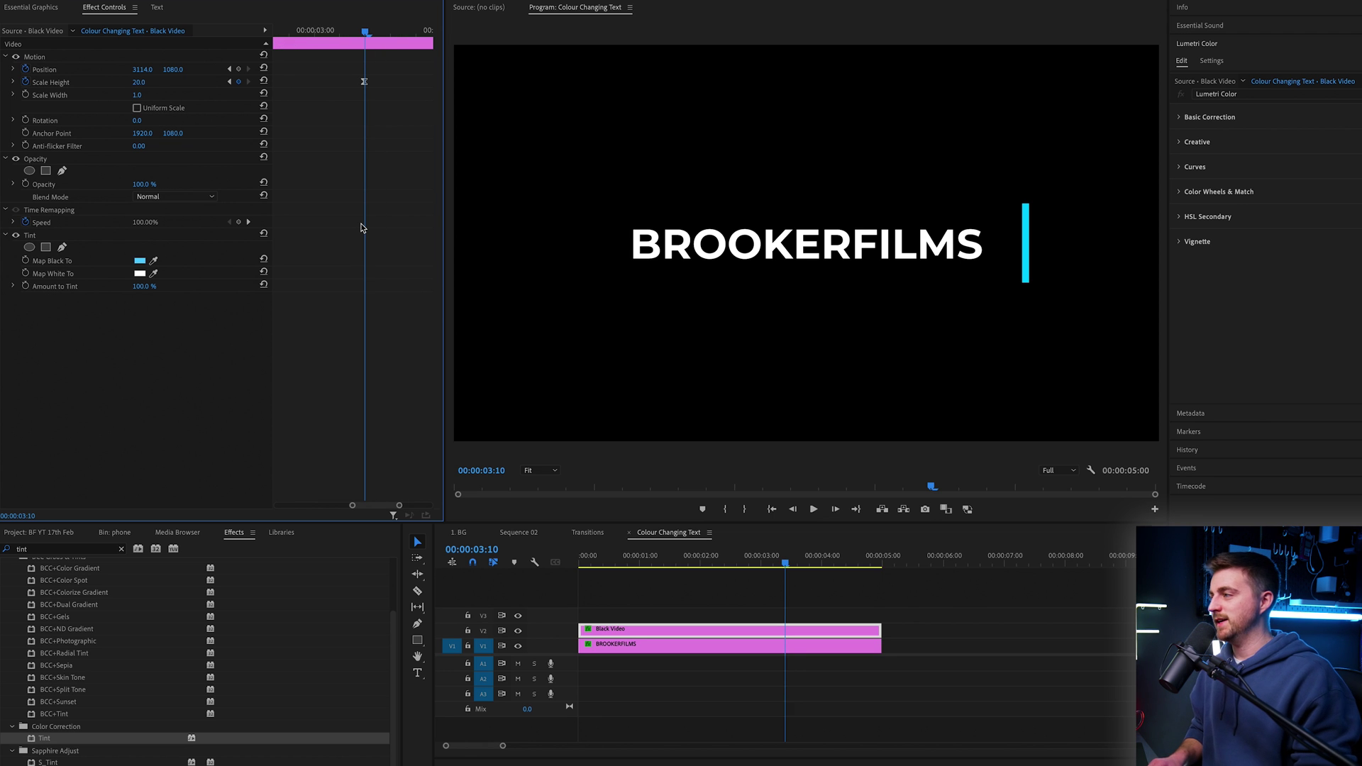
- Set the bar's Scale Height to 0 at 00:00:03:14 and play the whole animation from the start
key(Right)
key(Right)
key(Right)
key(Right)
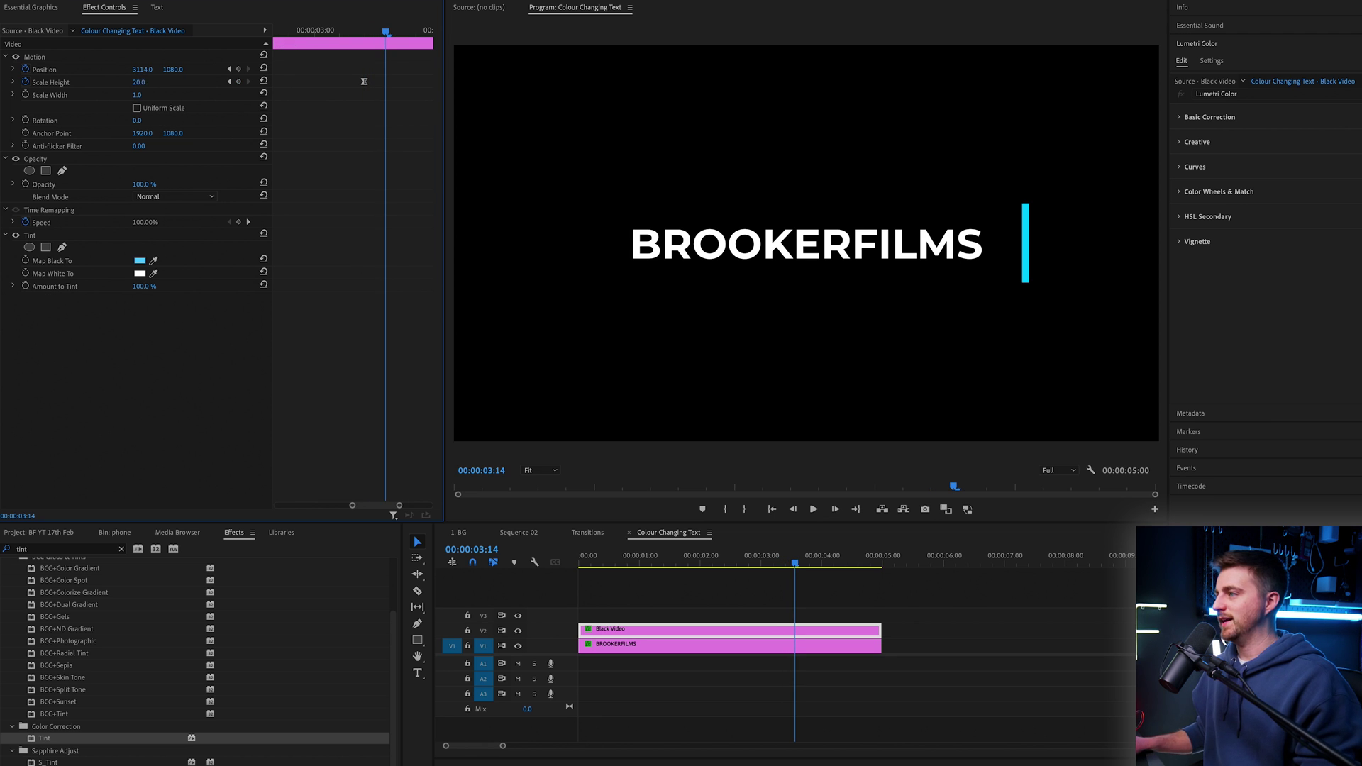
click(139, 82)
text(0)
key(Return)
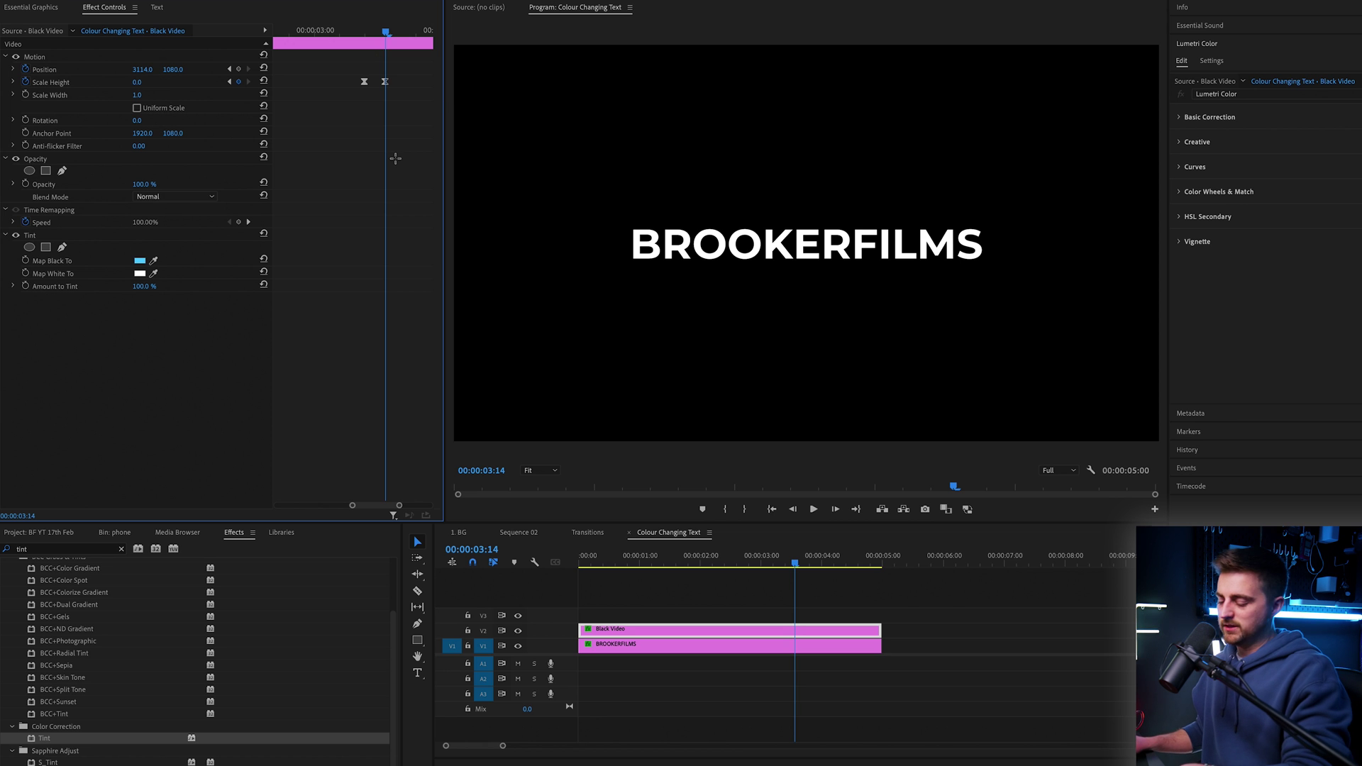
key(minus)
key(minus)
drag(342, 32, 1, 57)
key(space)
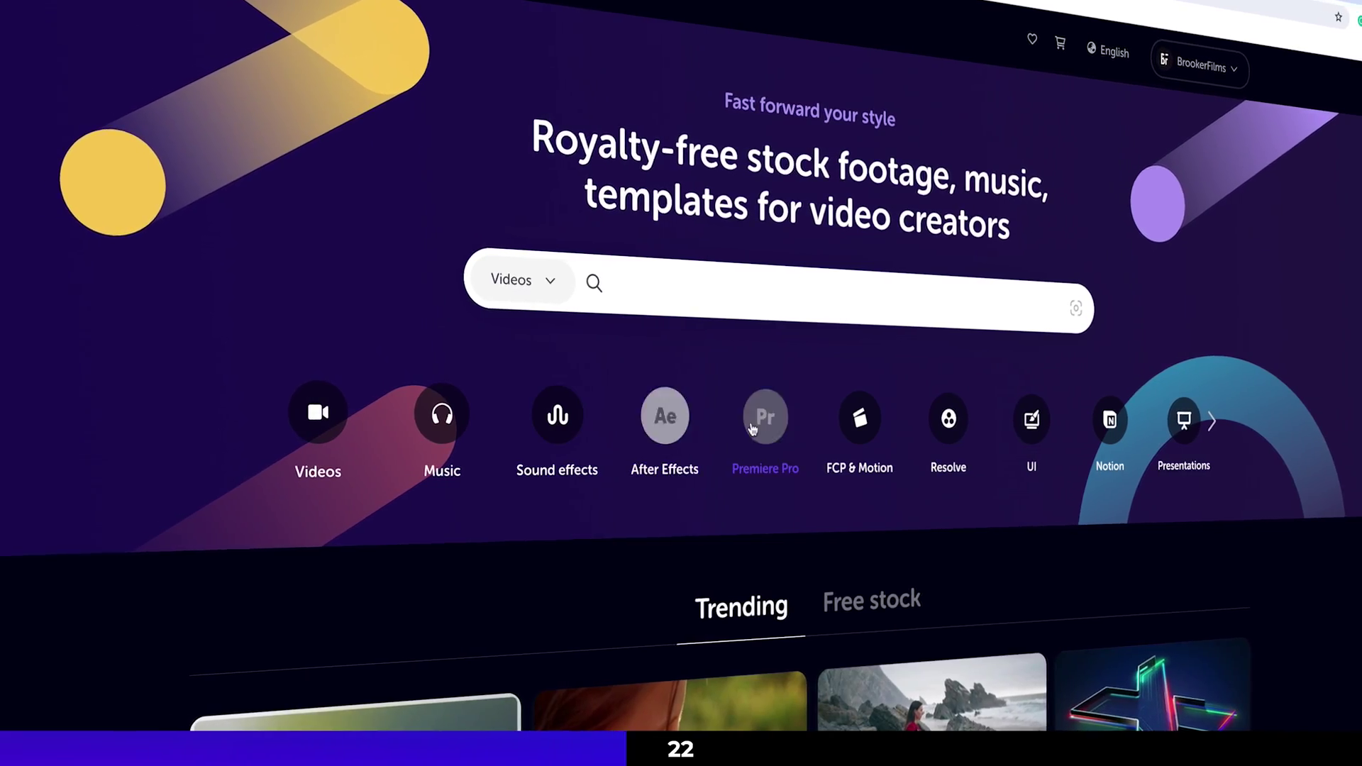
click(944, 419)
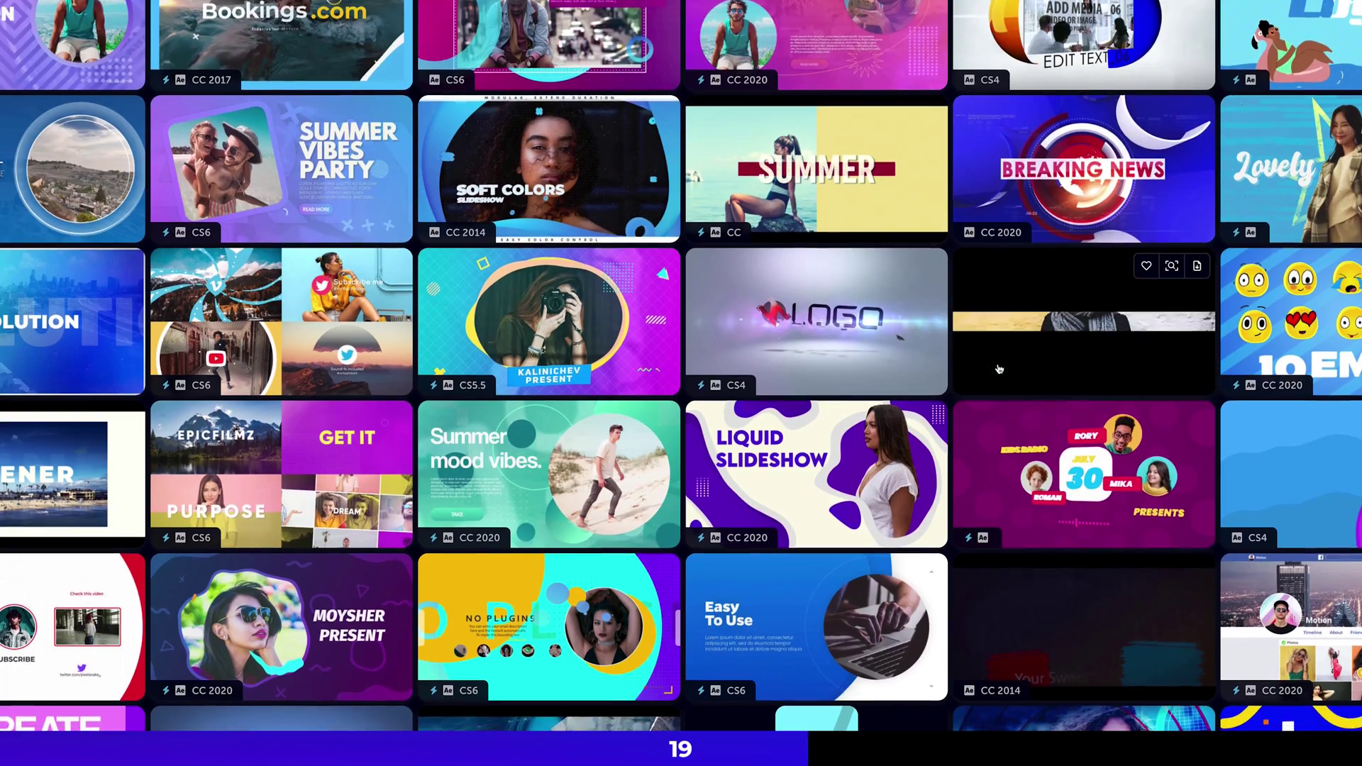
scroll(999, 369, down, 6)
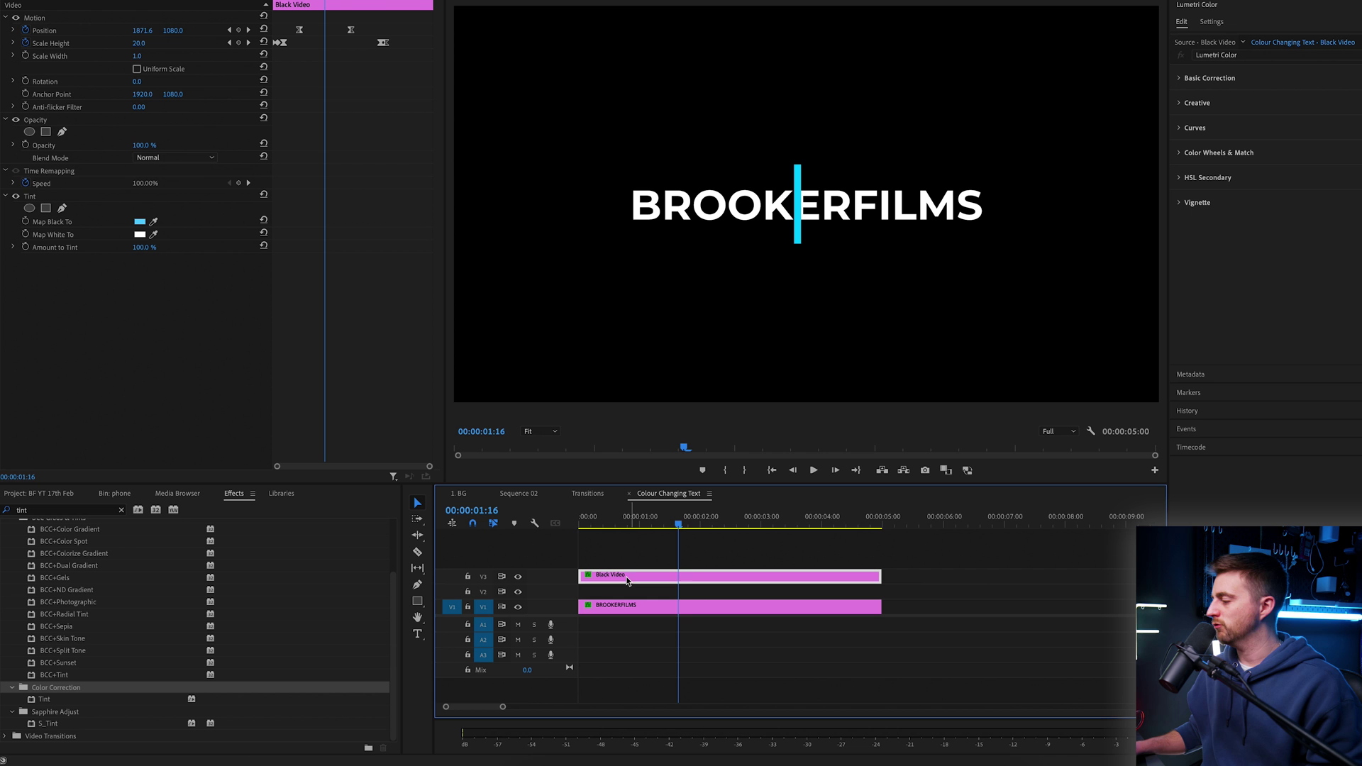
- Create an adjustment layer and place it on V2 between the BROOKERFILMS title and the Black Video clip
click(39, 493)
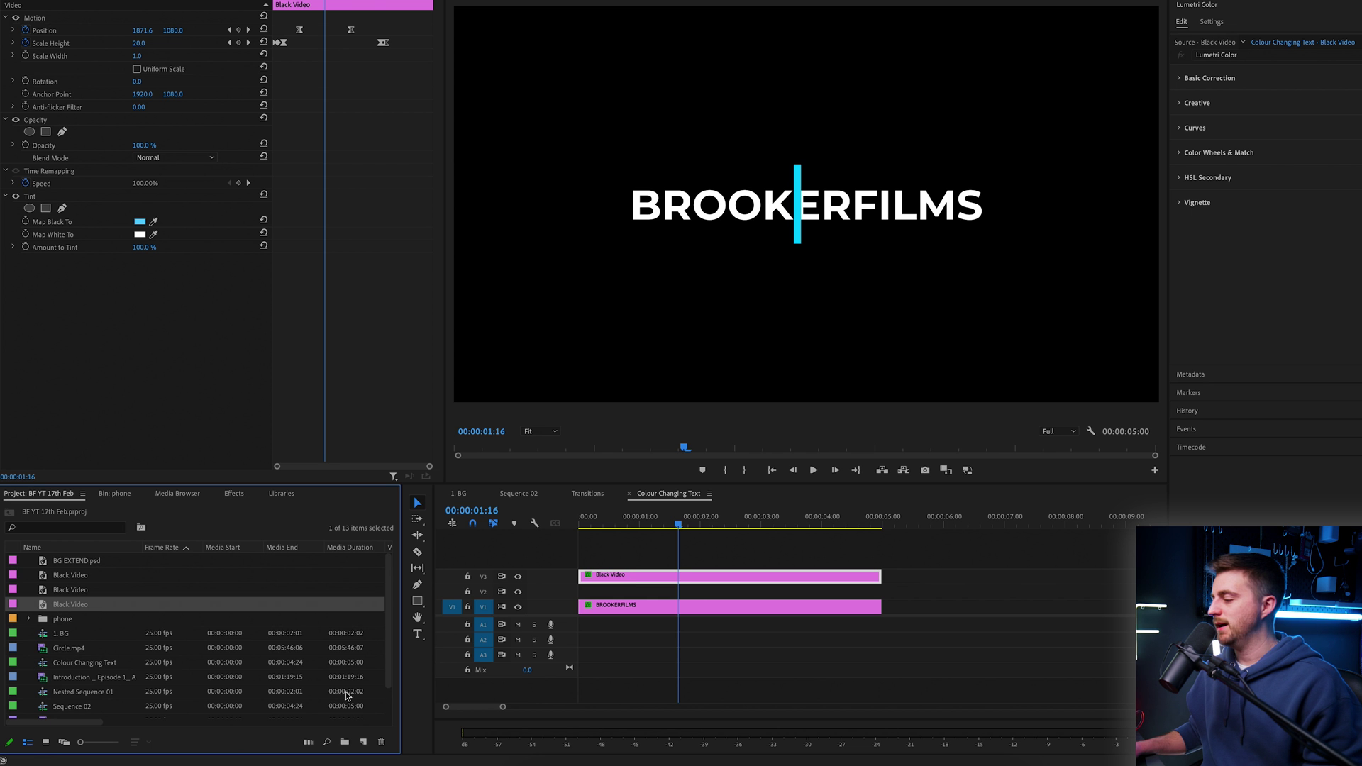
click(364, 743)
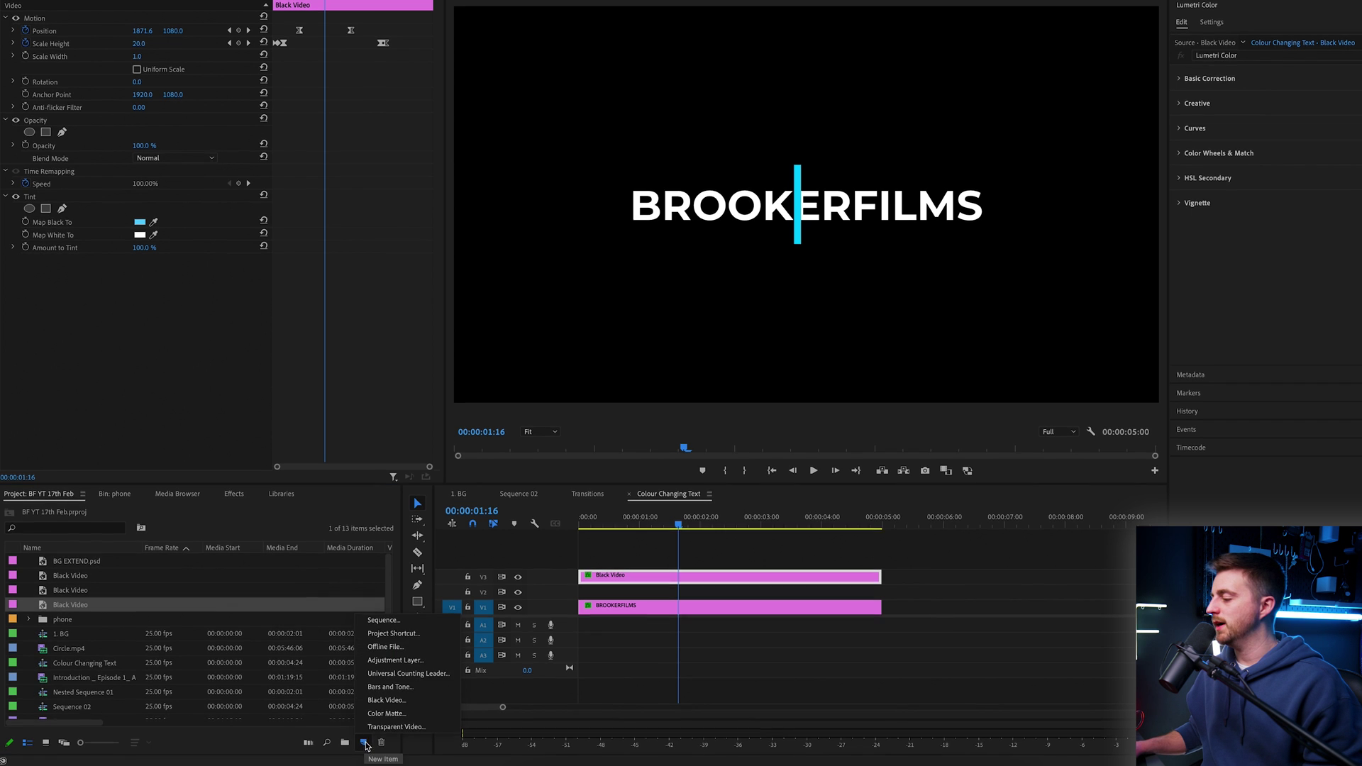
click(389, 663)
key(Return)
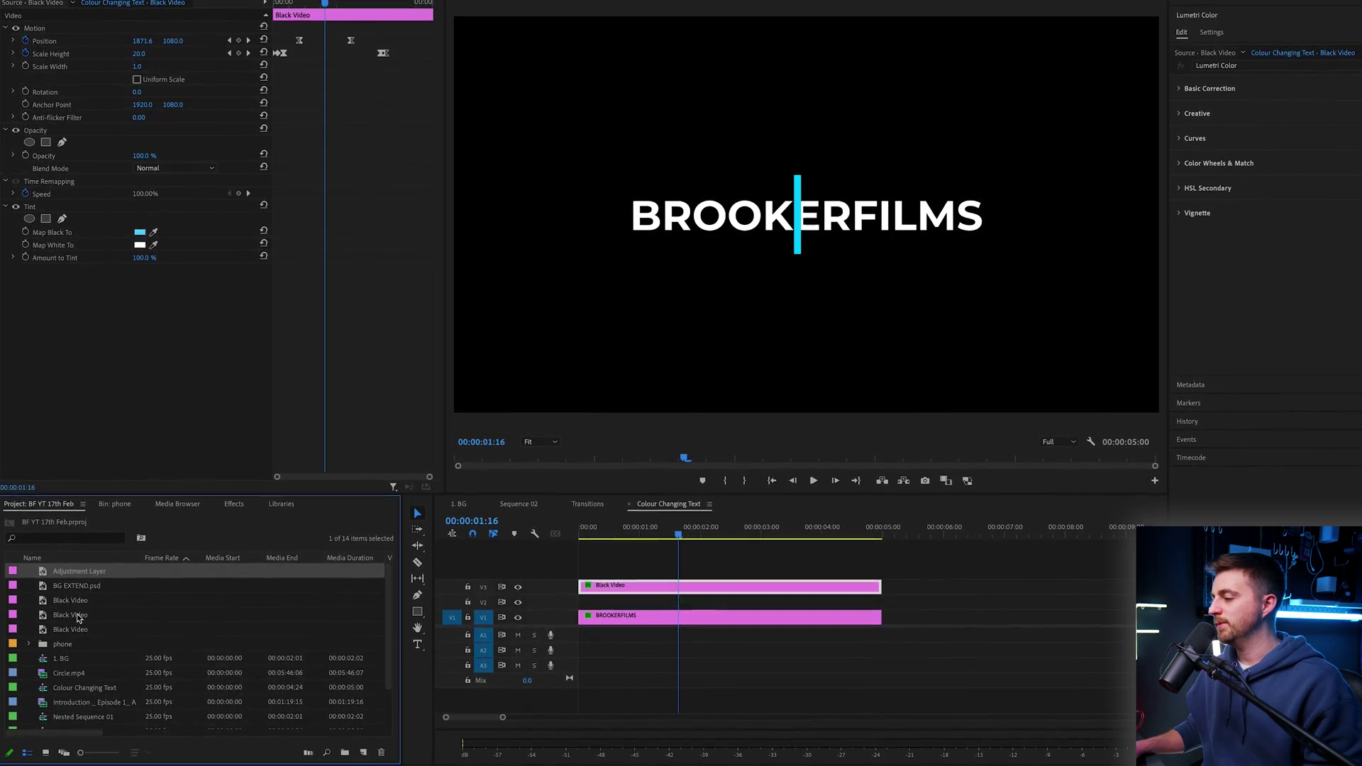
drag(89, 578, 676, 609)
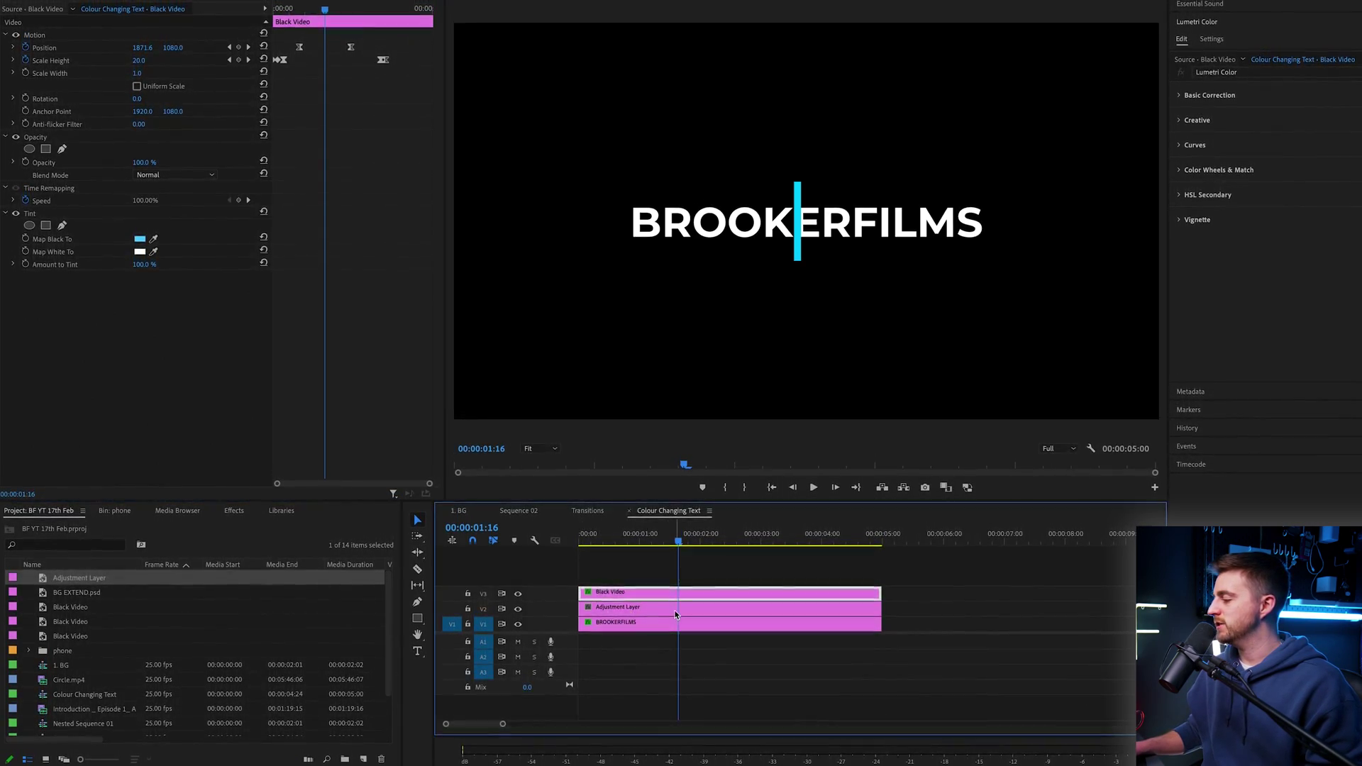
- Apply the Tint effect to the adjustment layer and map white to the cyan sampled from the bar
click(236, 523)
drag(46, 727, 599, 623)
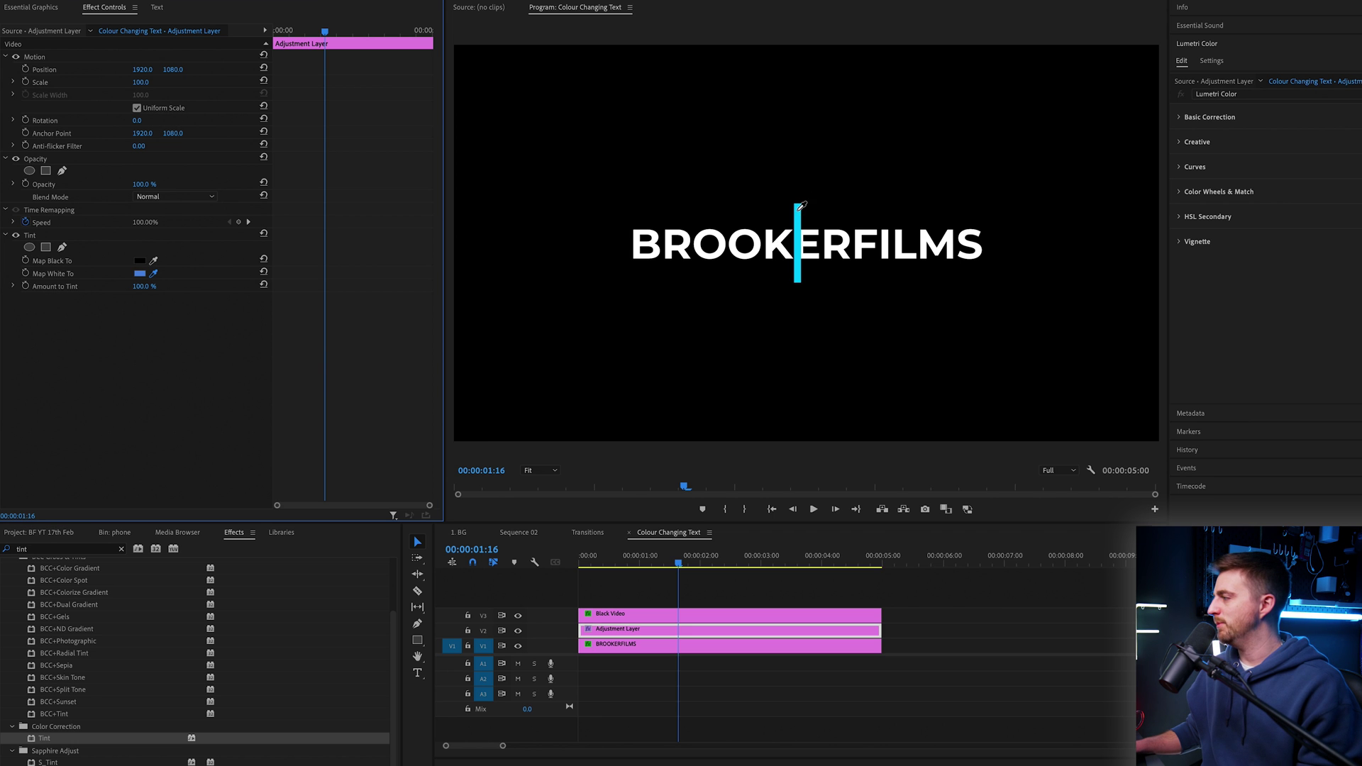
click(798, 210)
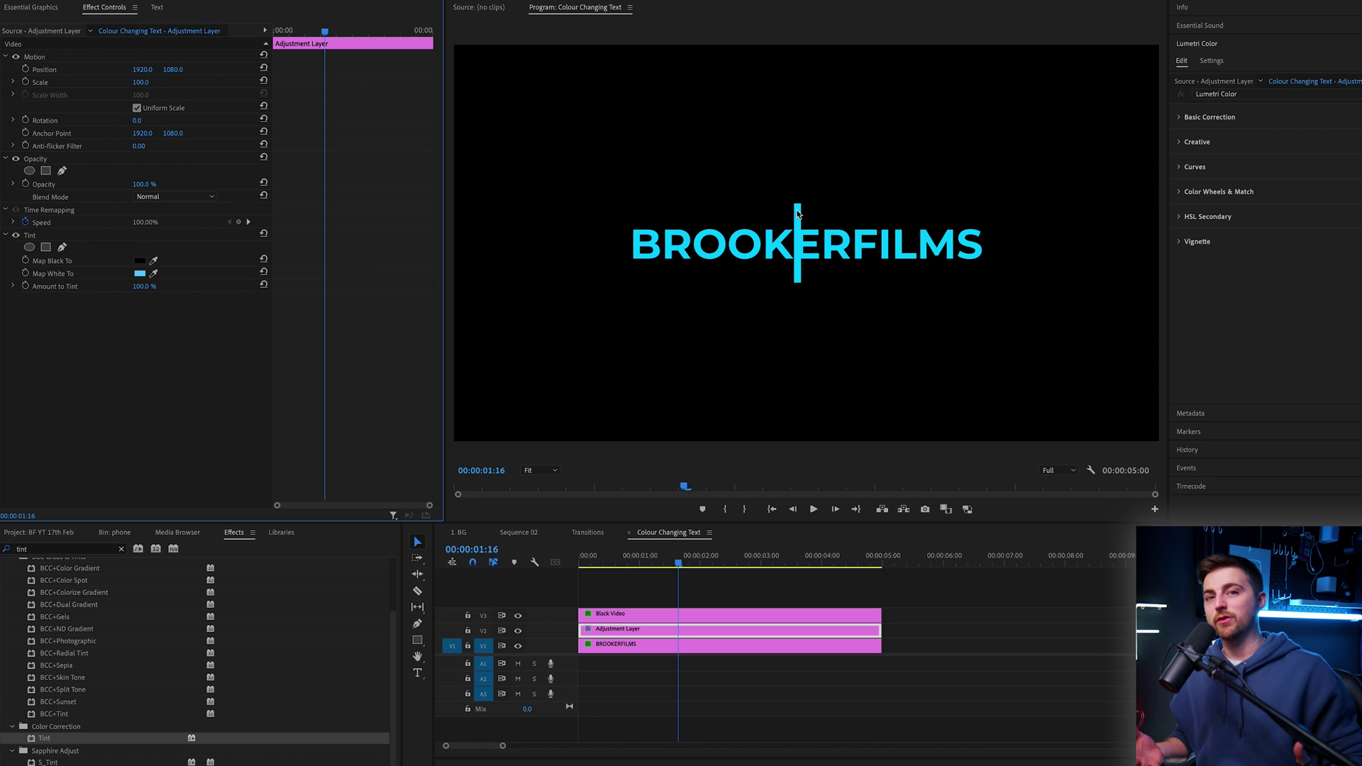
key(space)
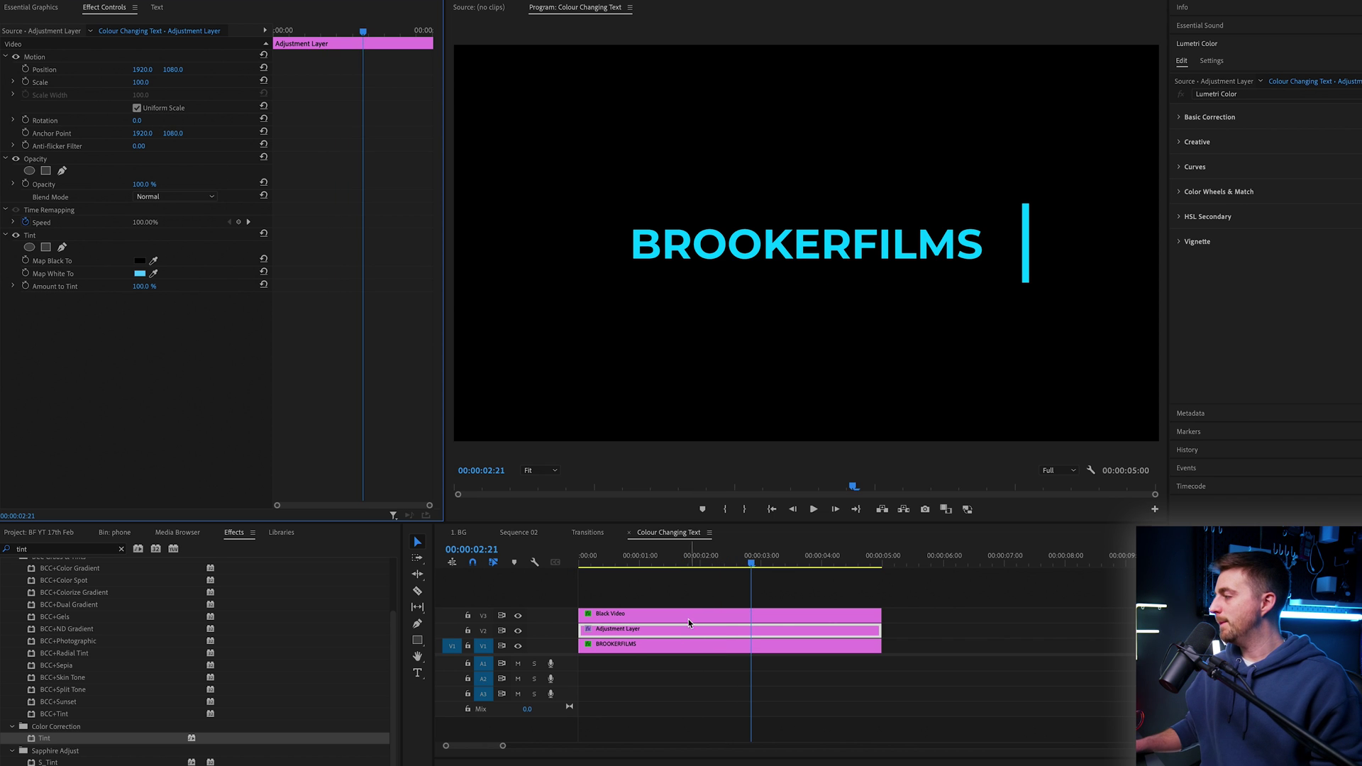
- At 00:00:00:21, draw a four-point opacity mask on the adjustment layer, shift it behind the bar and keyframe its Mask Path
click(684, 617)
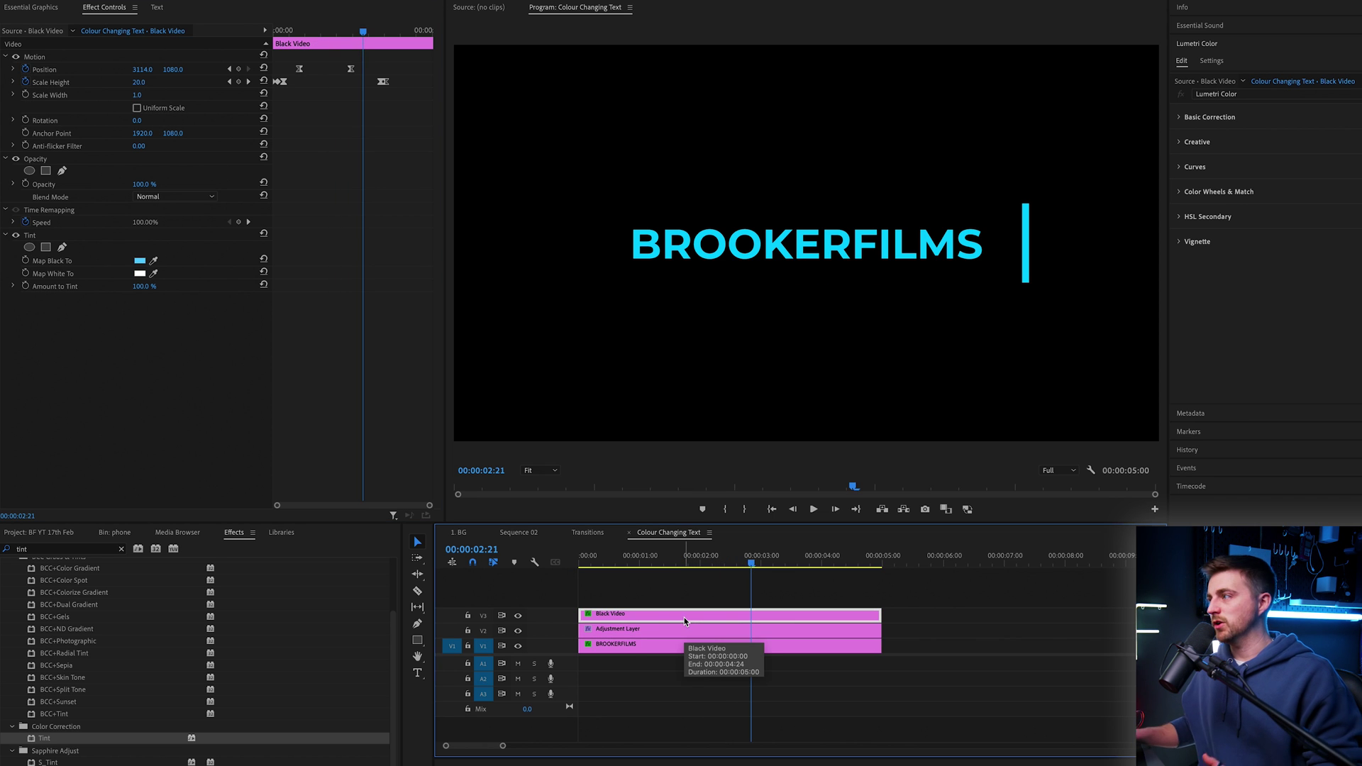
drag(302, 28, 298, 28)
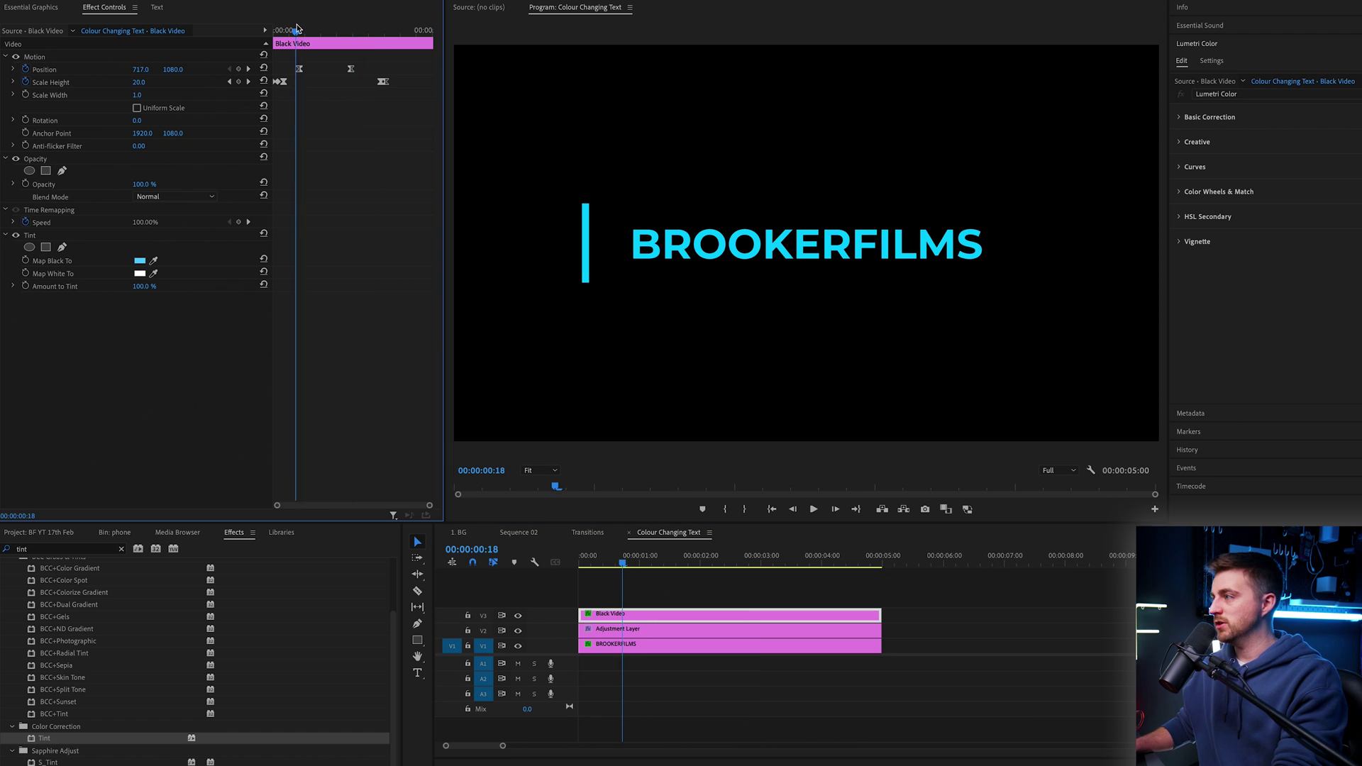
key(equal)
key(equal)
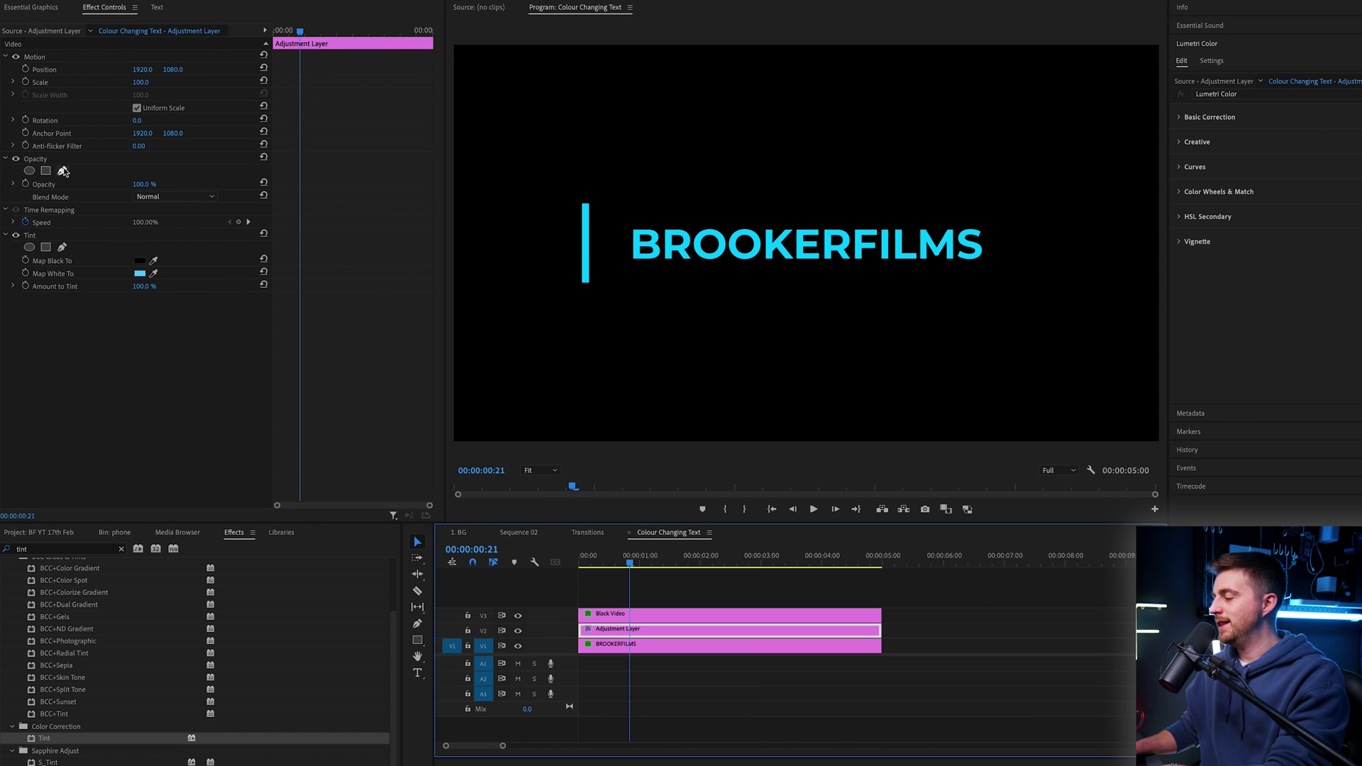
click(62, 171)
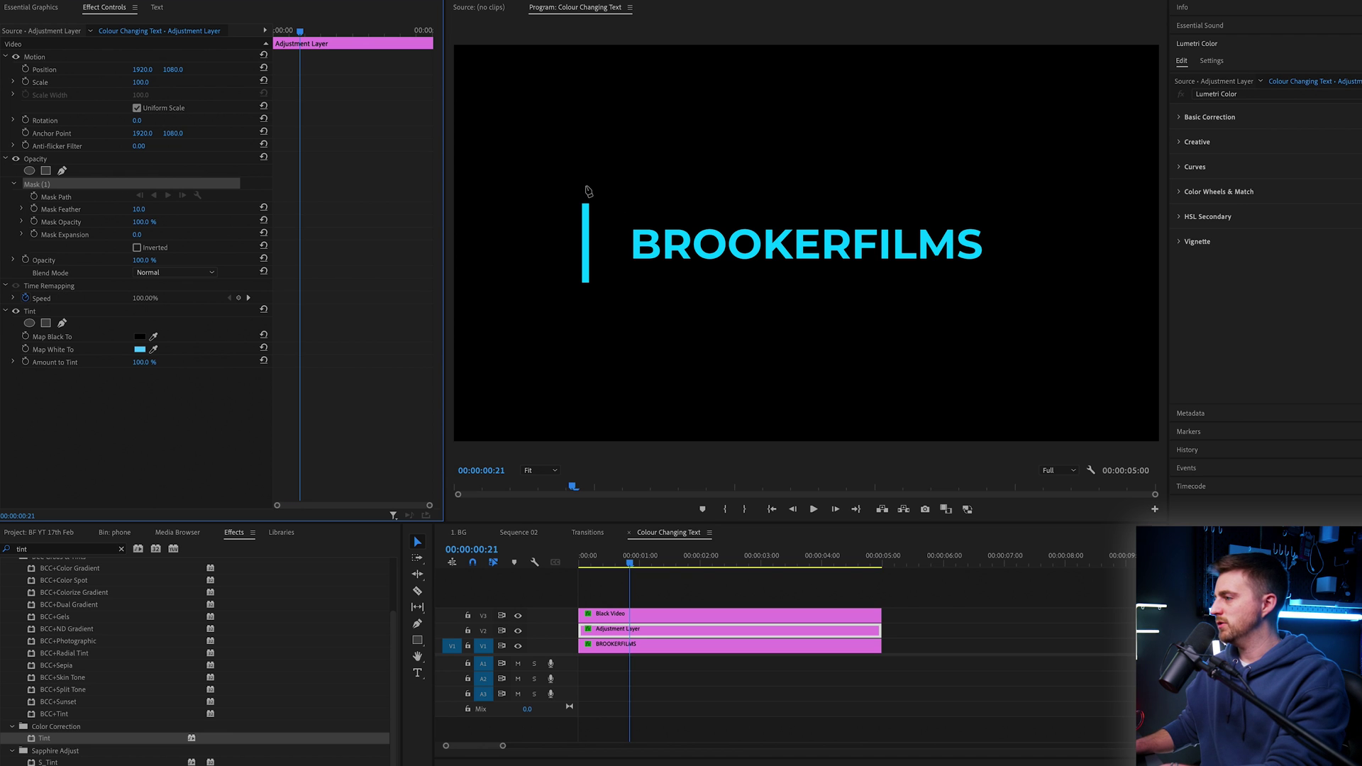
click(586, 186)
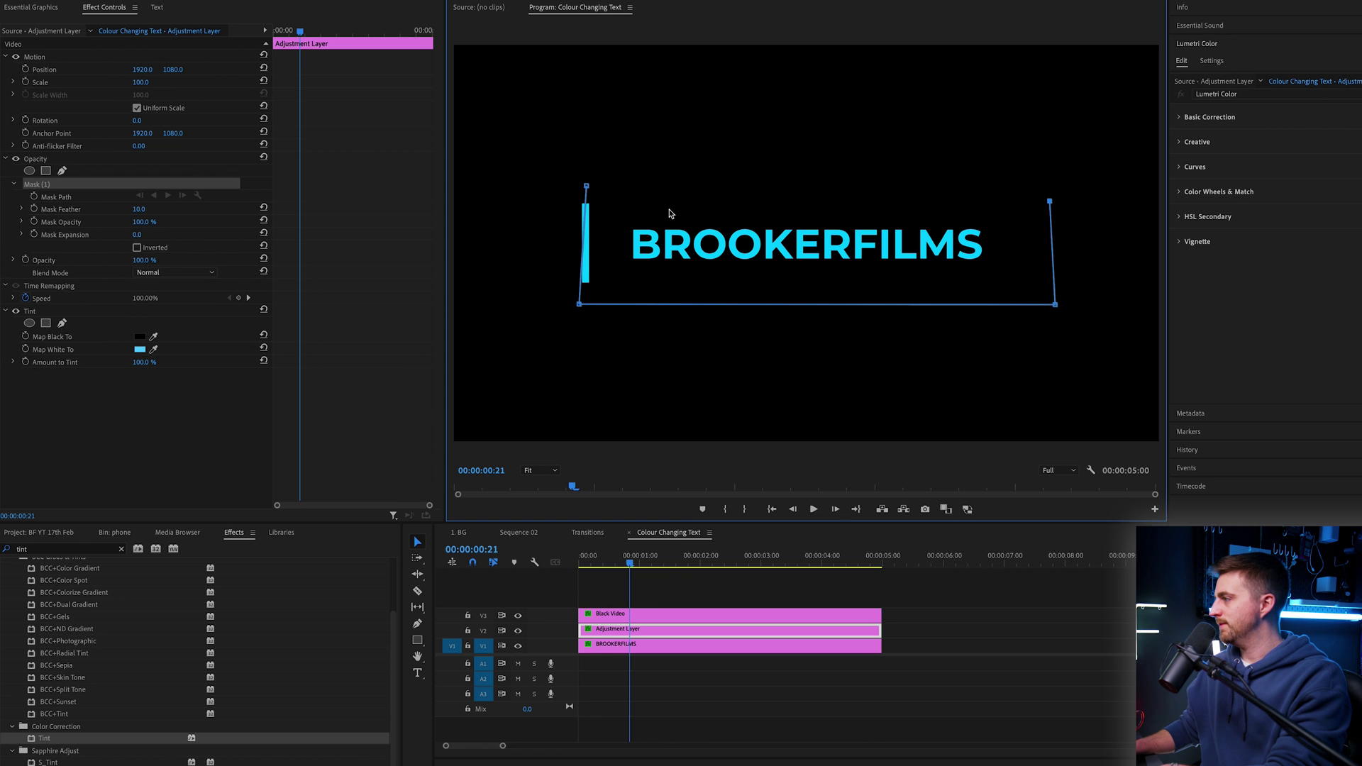
drag(1026, 243, 560, 224)
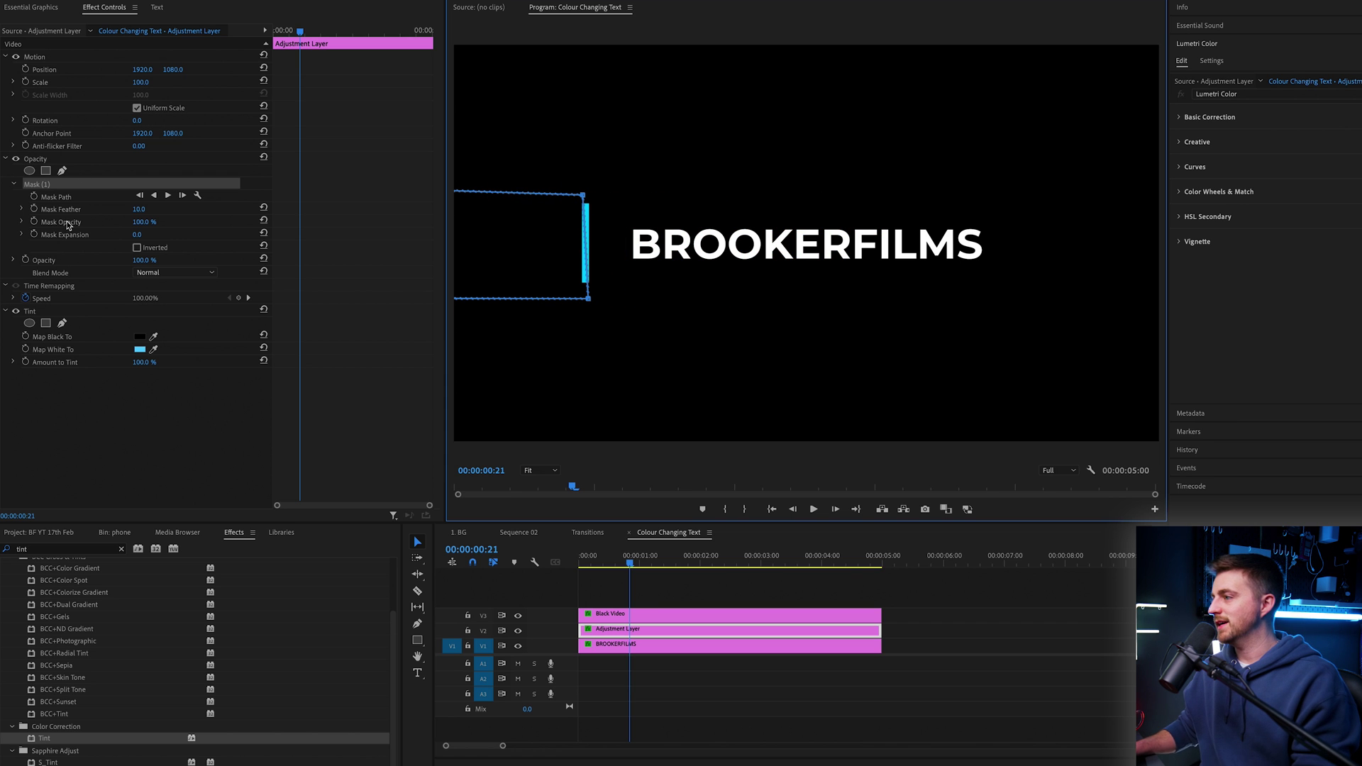
click(34, 197)
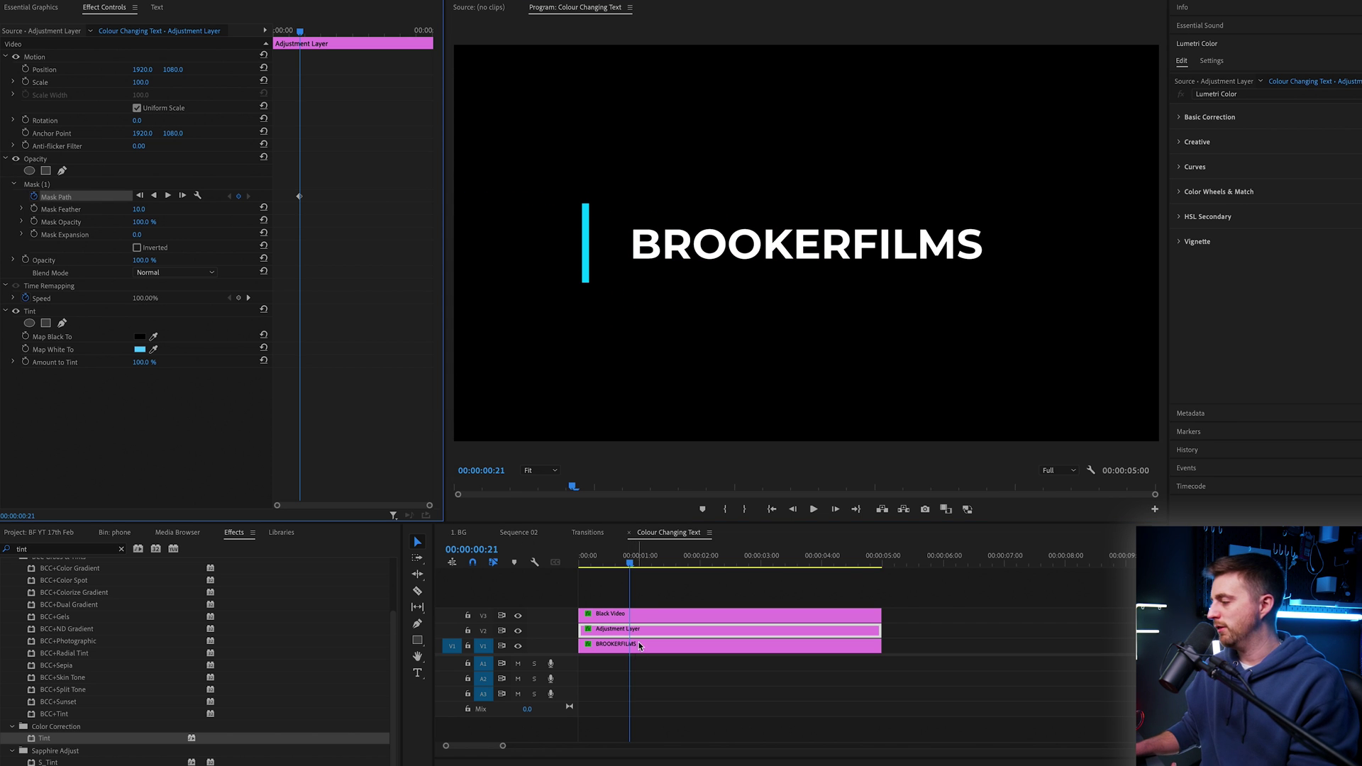
- At 00:00:02:11, move the adjustment layer's mask across the whole title so its leading edge meets the bar
click(636, 617)
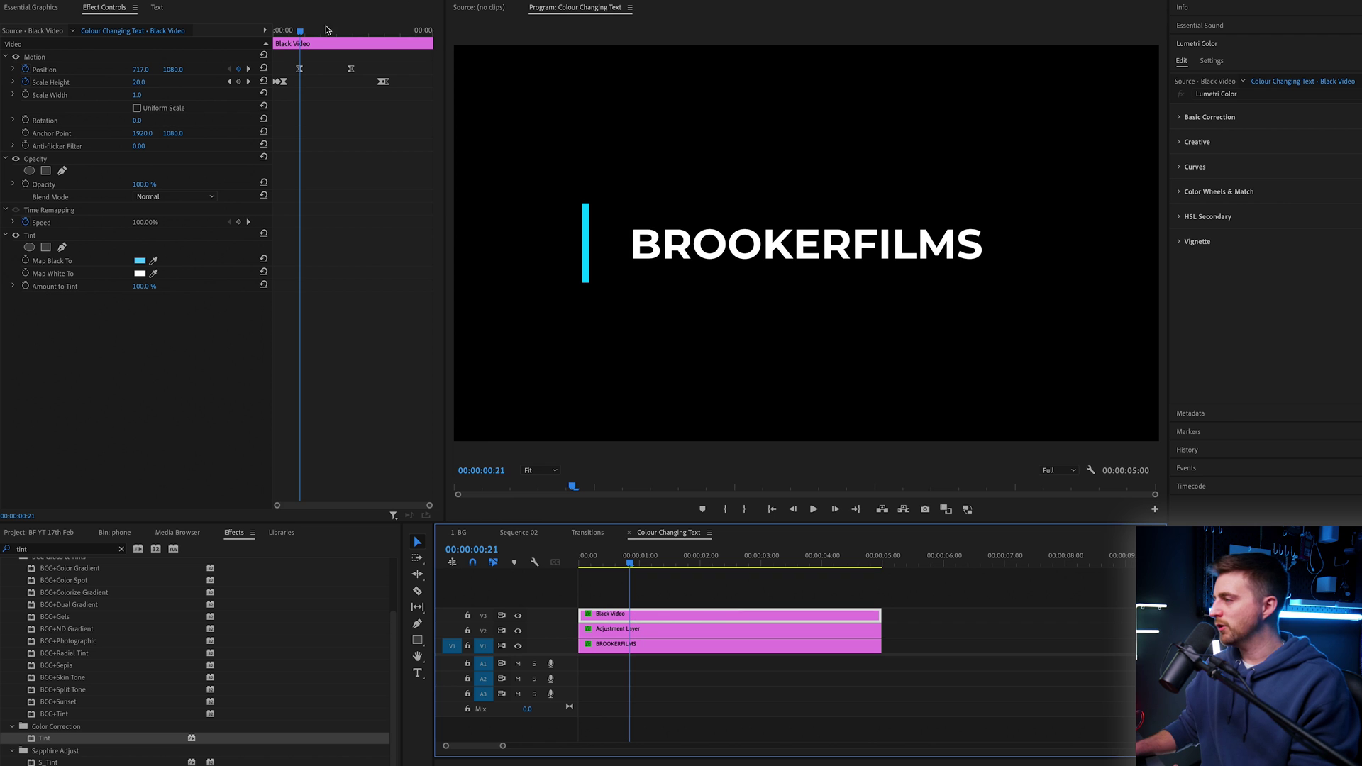
drag(327, 29, 352, 32)
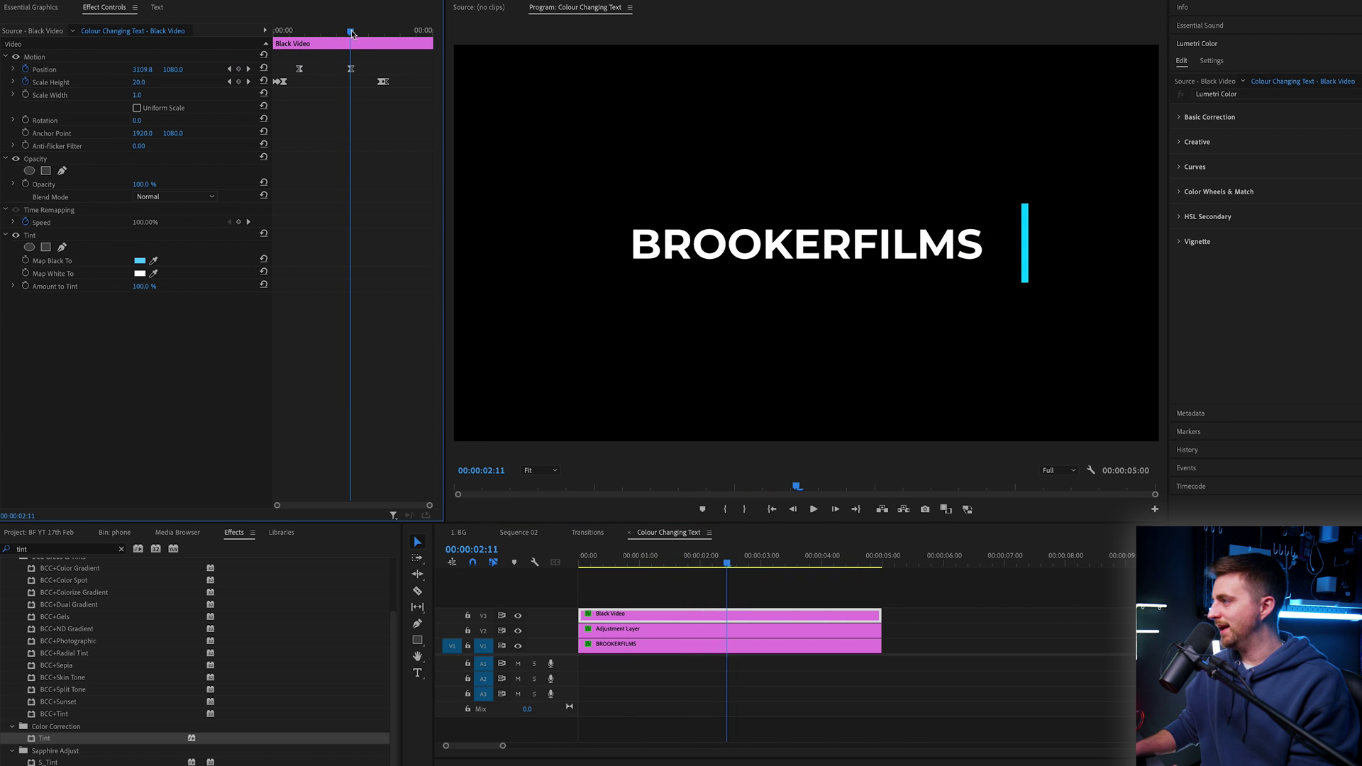
click(744, 631)
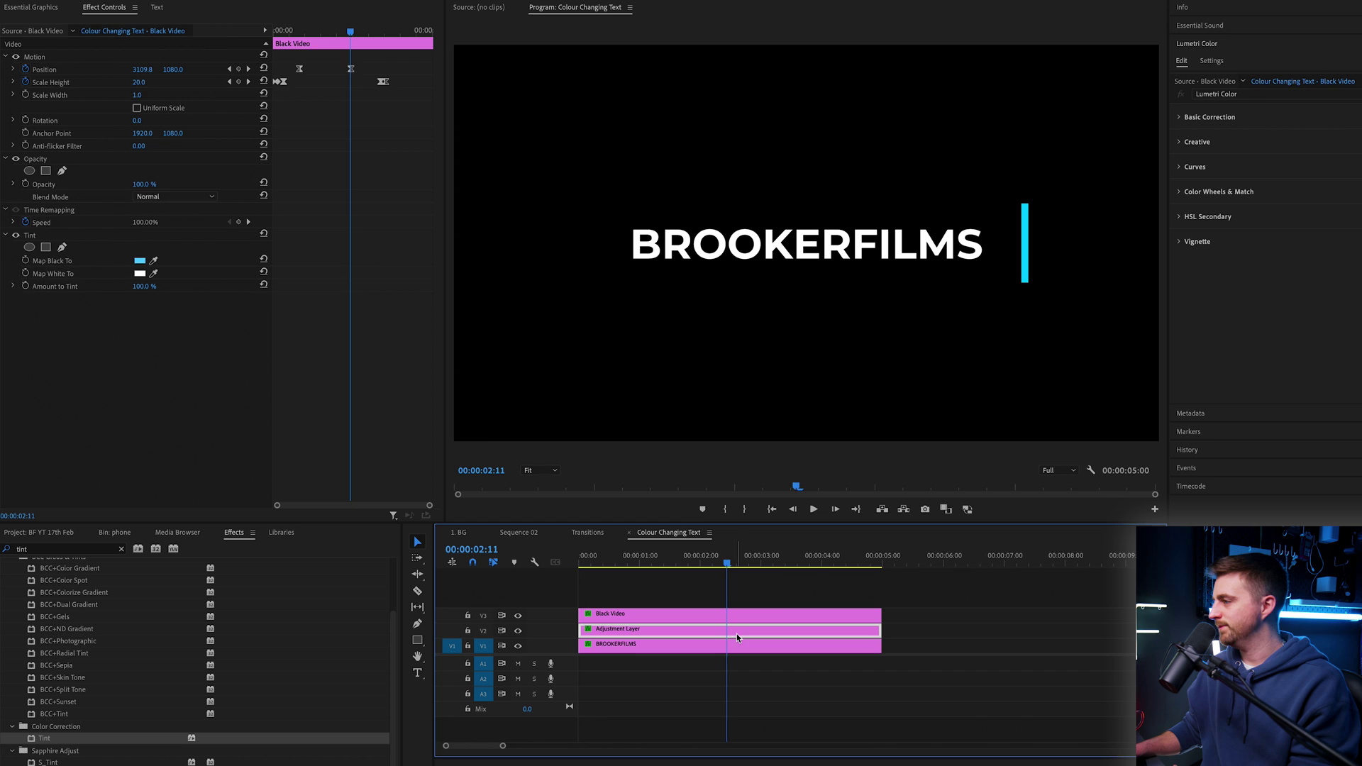
click(40, 187)
drag(505, 241, 955, 242)
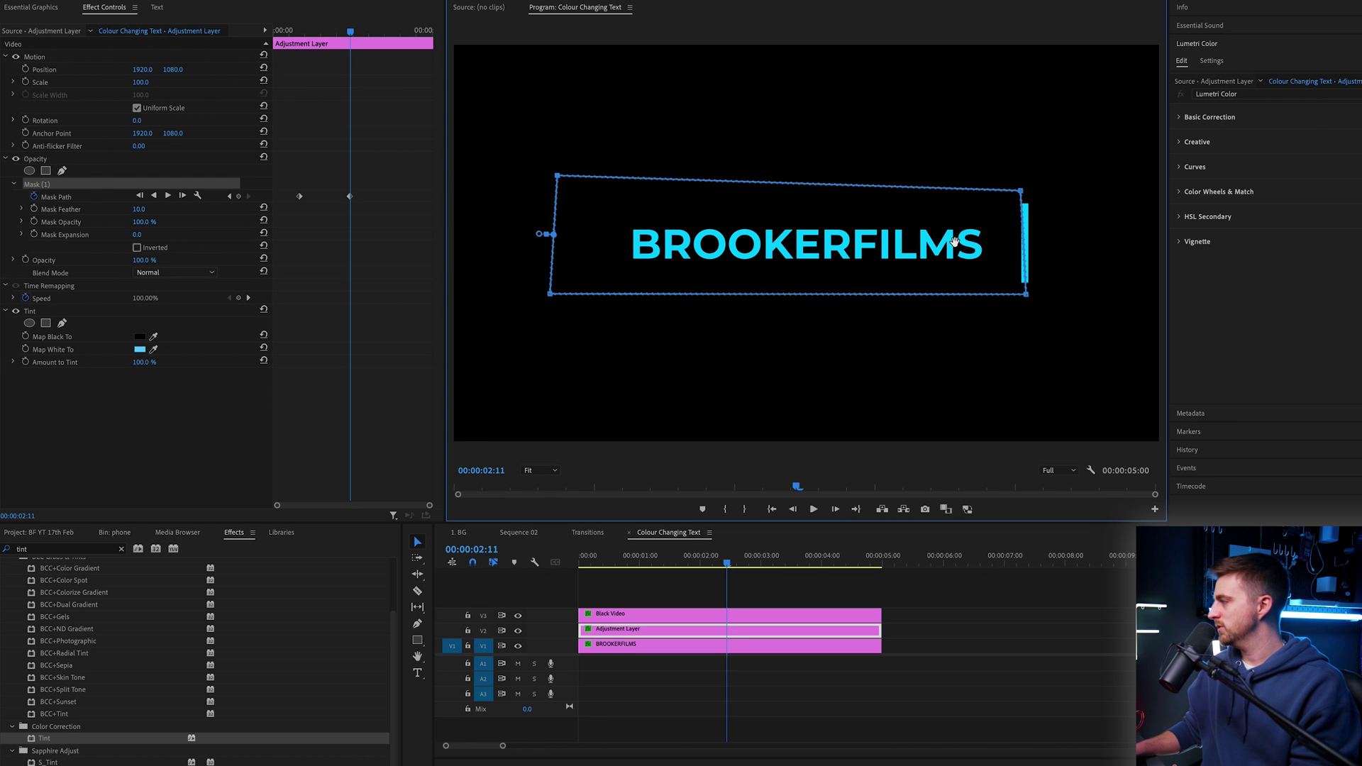
- Try to apply easing to the two Mask Path keyframes
right_click(298, 195)
click(300, 184)
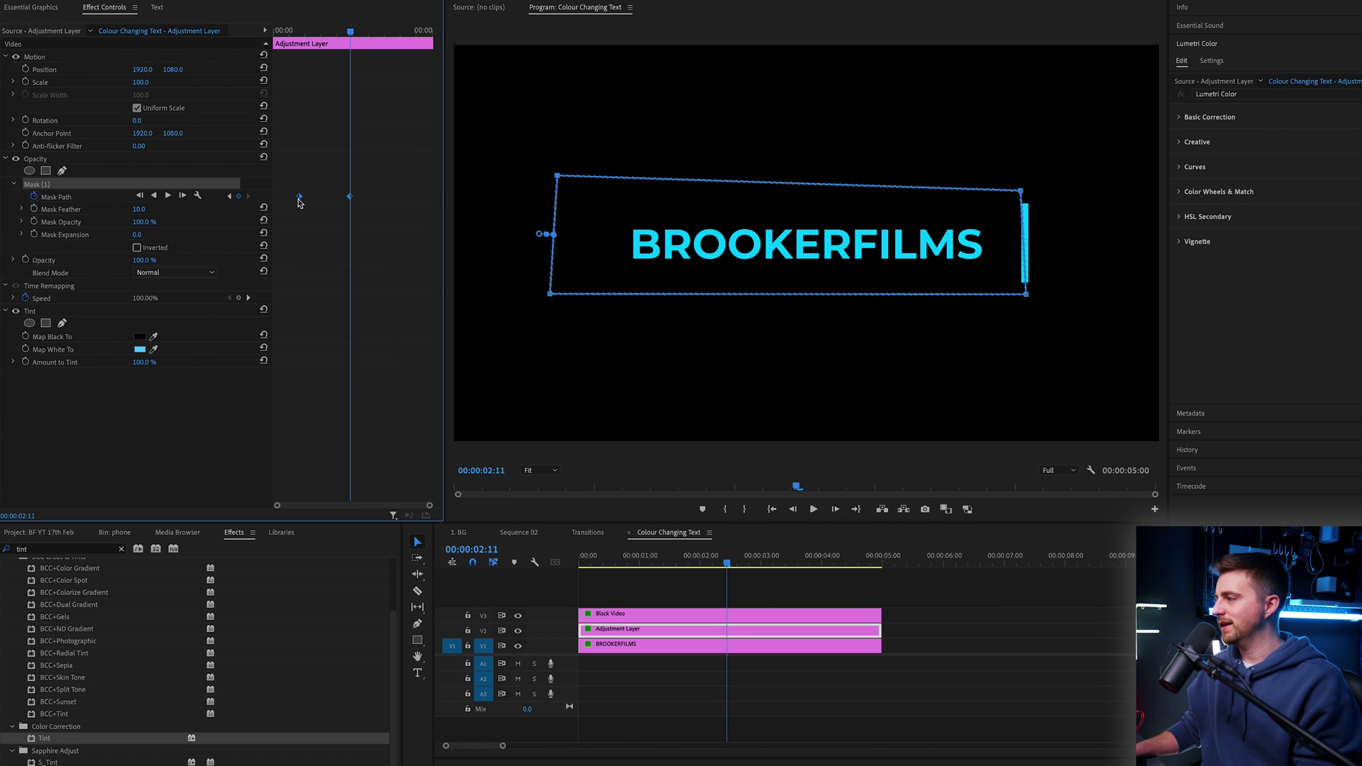
right_click(298, 198)
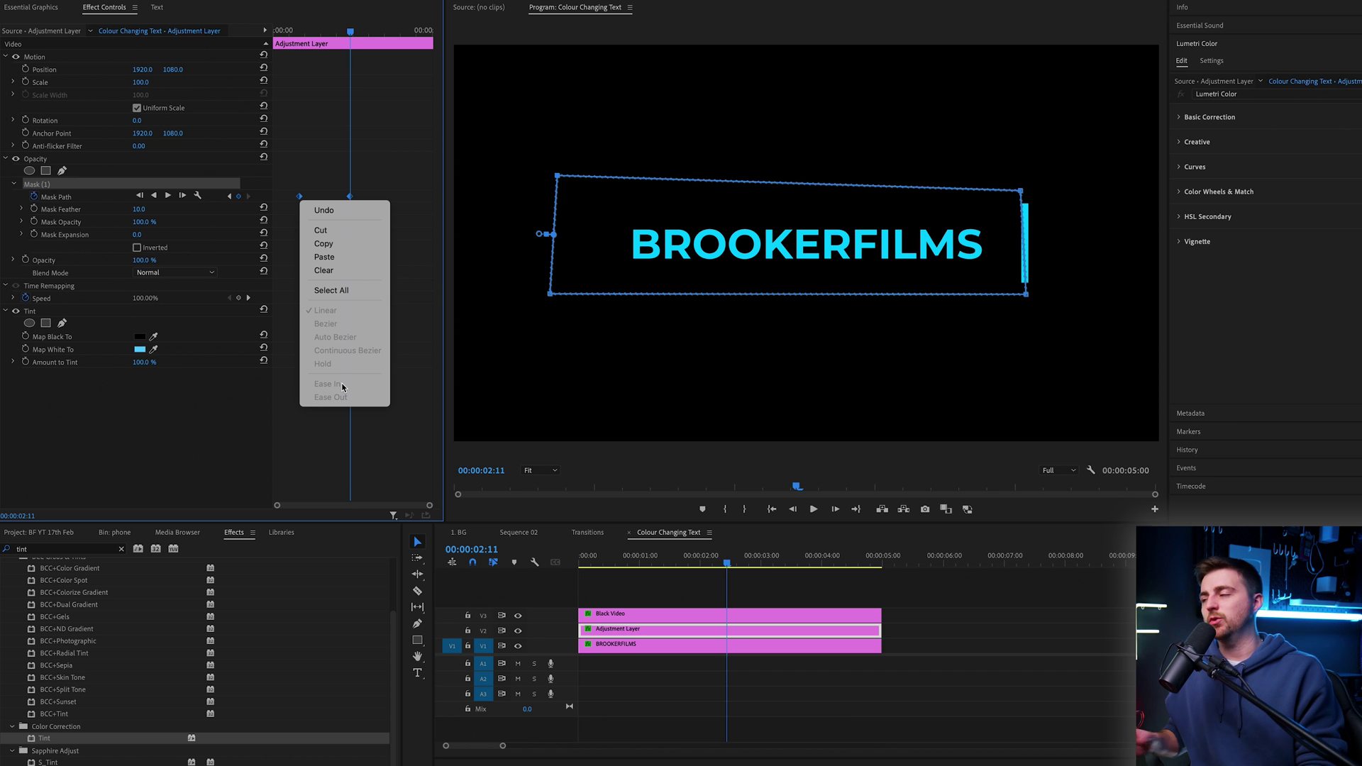
click(341, 146)
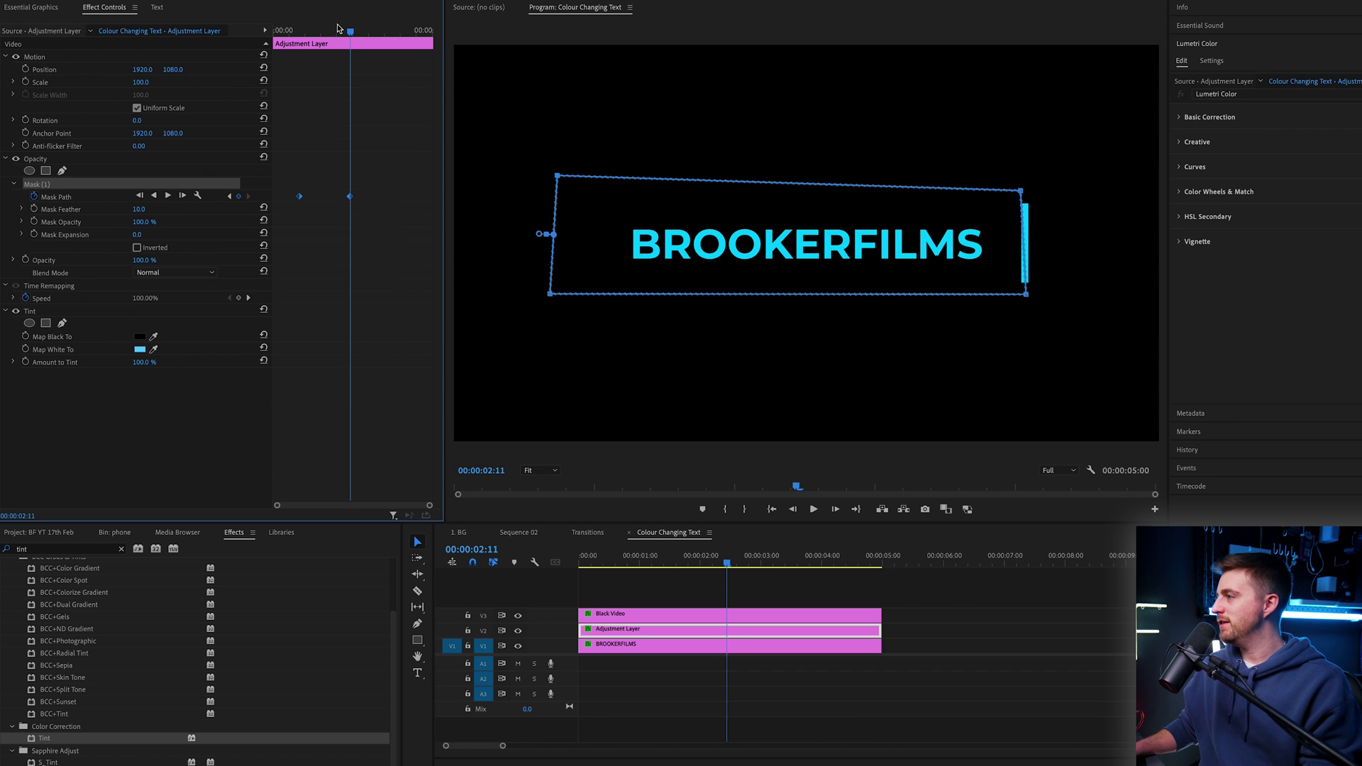
- Add intermediate Mask Path keyframes from 00:00:01:00 to 00:00:01:09, aligning the mask's leading edge with the bar each time
drag(348, 29, 306, 32)
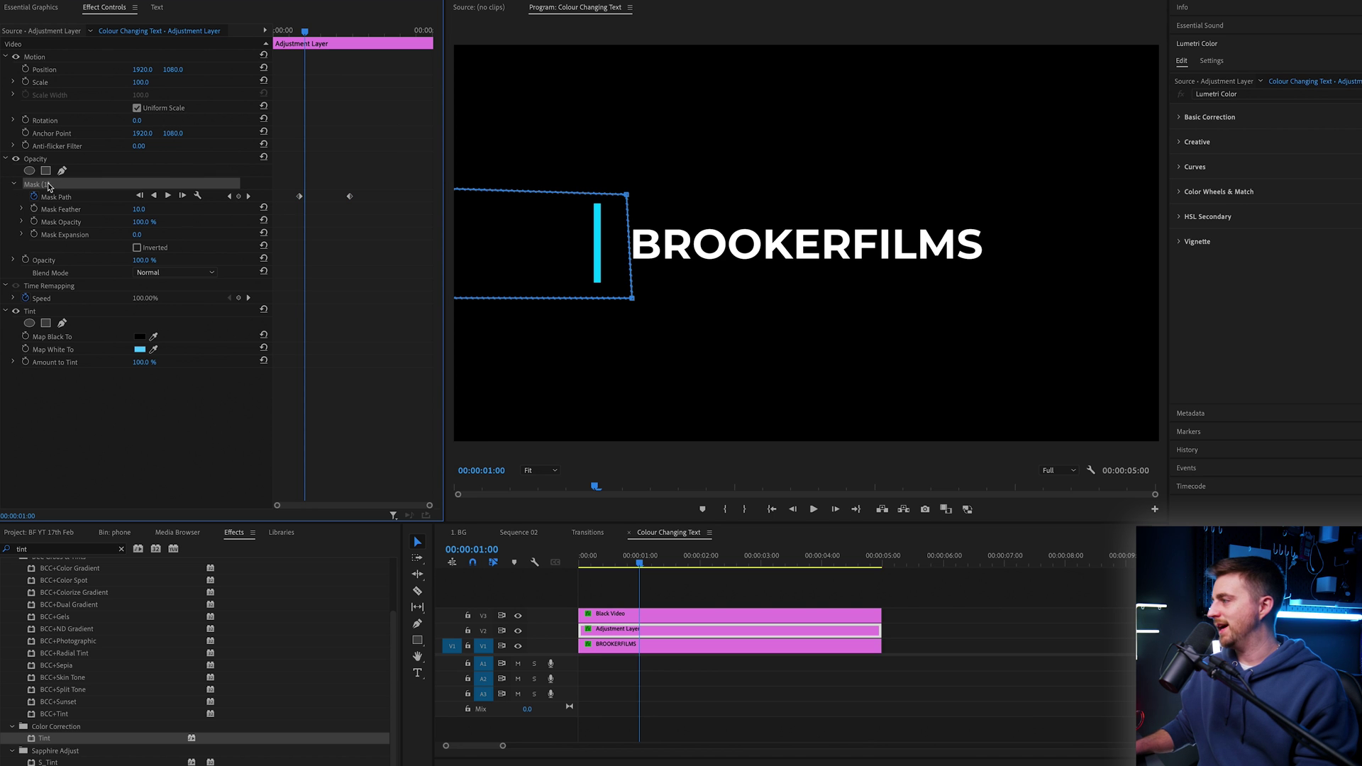
mouse_move(593, 247)
mouse_down()
mouse_move(563, 243)
mouse_move(579, 235)
mouse_up()
click(350, 241)
key(Right)
key(Right)
key(Right)
key(Right)
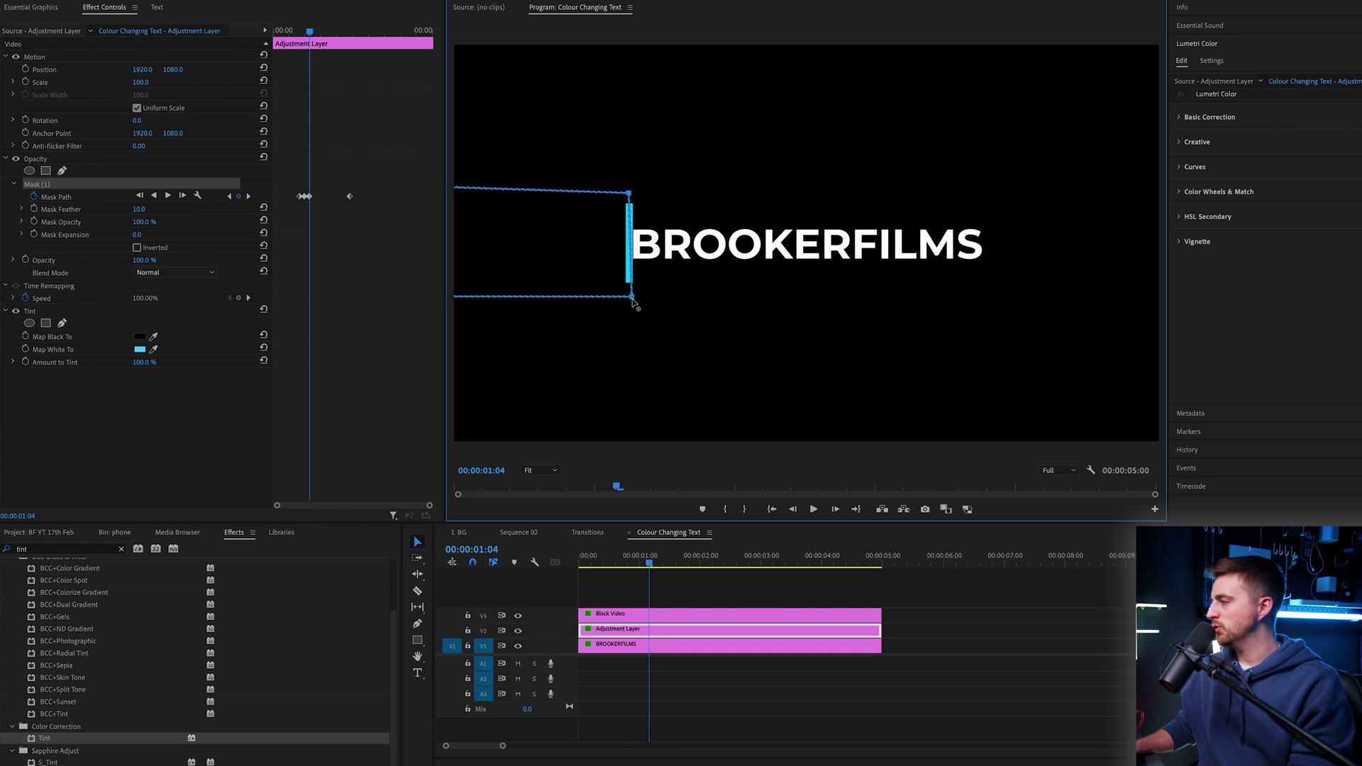
key(Right)
key(Right)
key(Right)
key(Right)
key(Right)
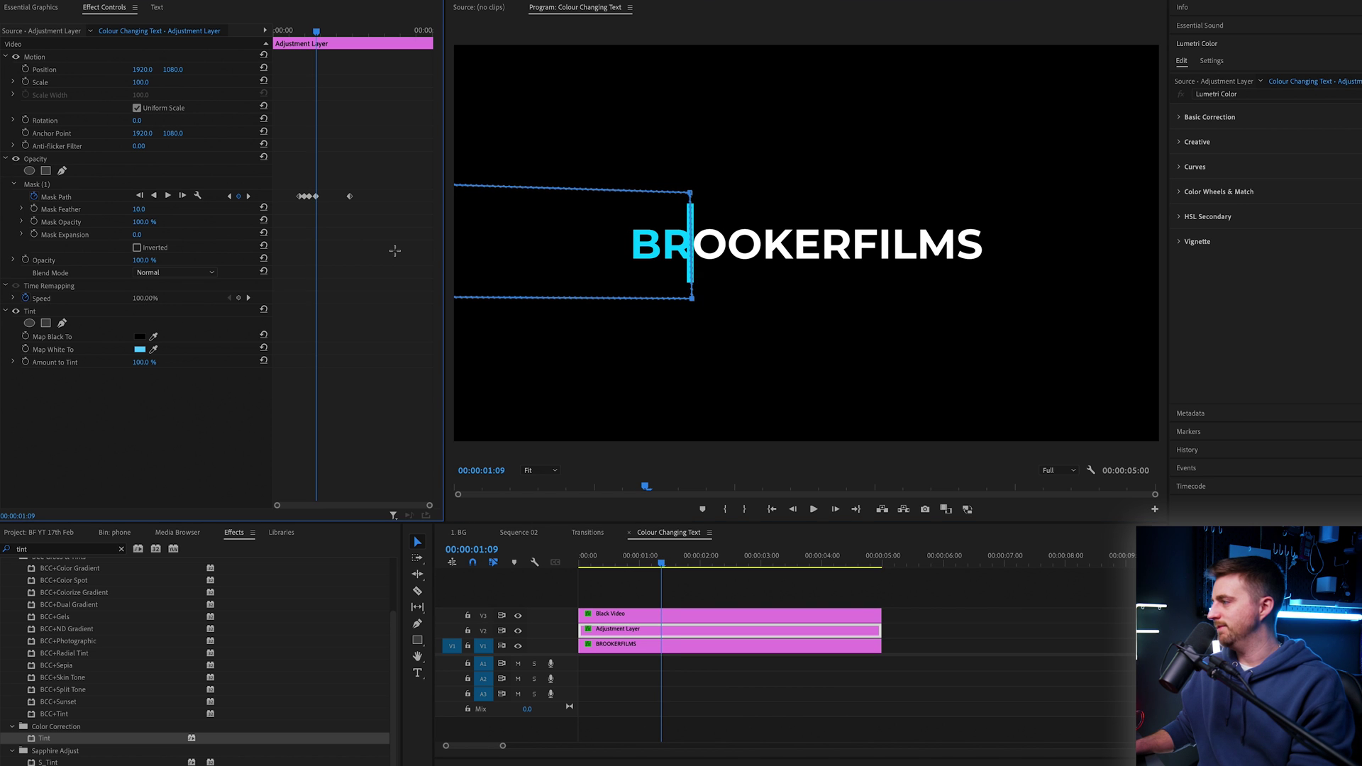
- Keep matching the mask's leading edge to the bar every few frames up to 00:00:02:06, adding Mask Path keyframes
key(Right)
key(Right)
key(Right)
key(Right)
key(Right)
key(Right)
key(Right)
key(Right)
key(Right)
key(Right)
key(Right)
key(Right)
key(Right)
key(Right)
key(Right)
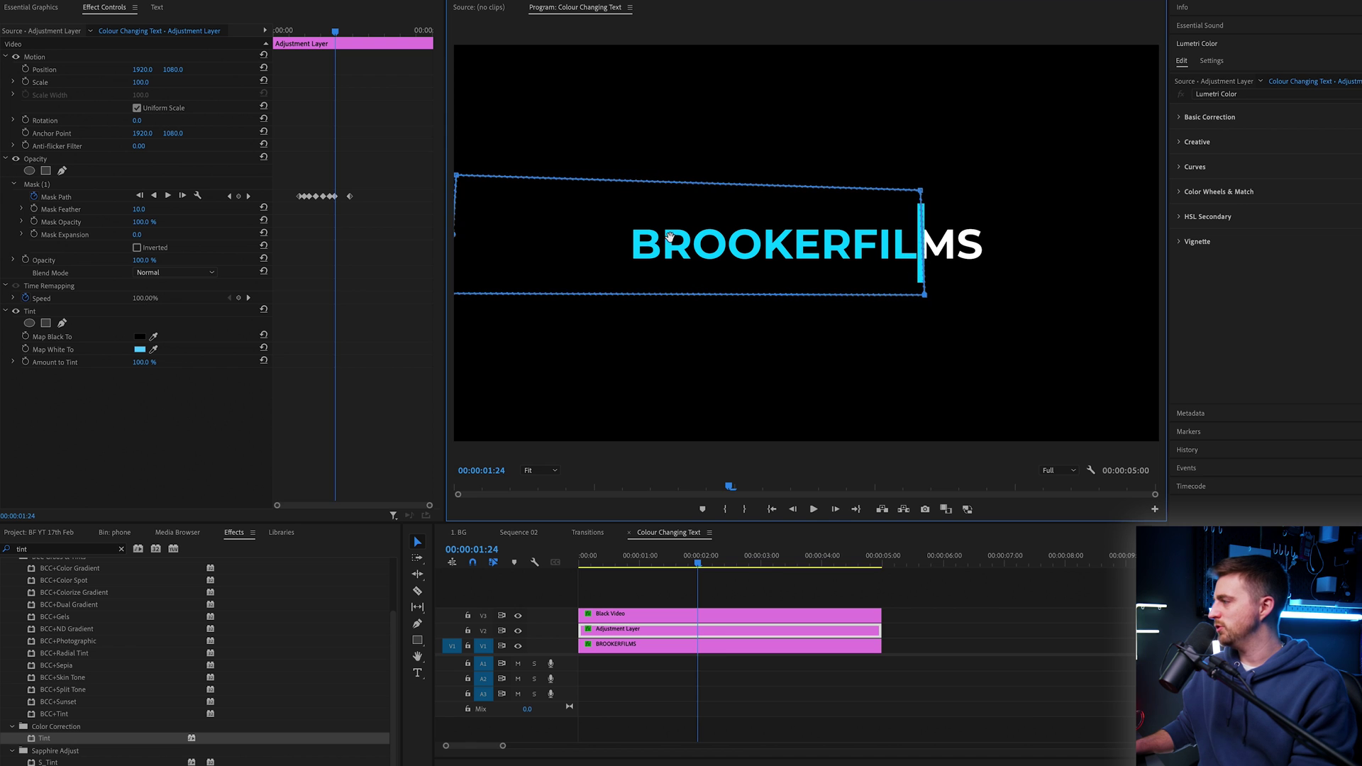
key(Right)
key(Right)
key(Right)
key(Right)
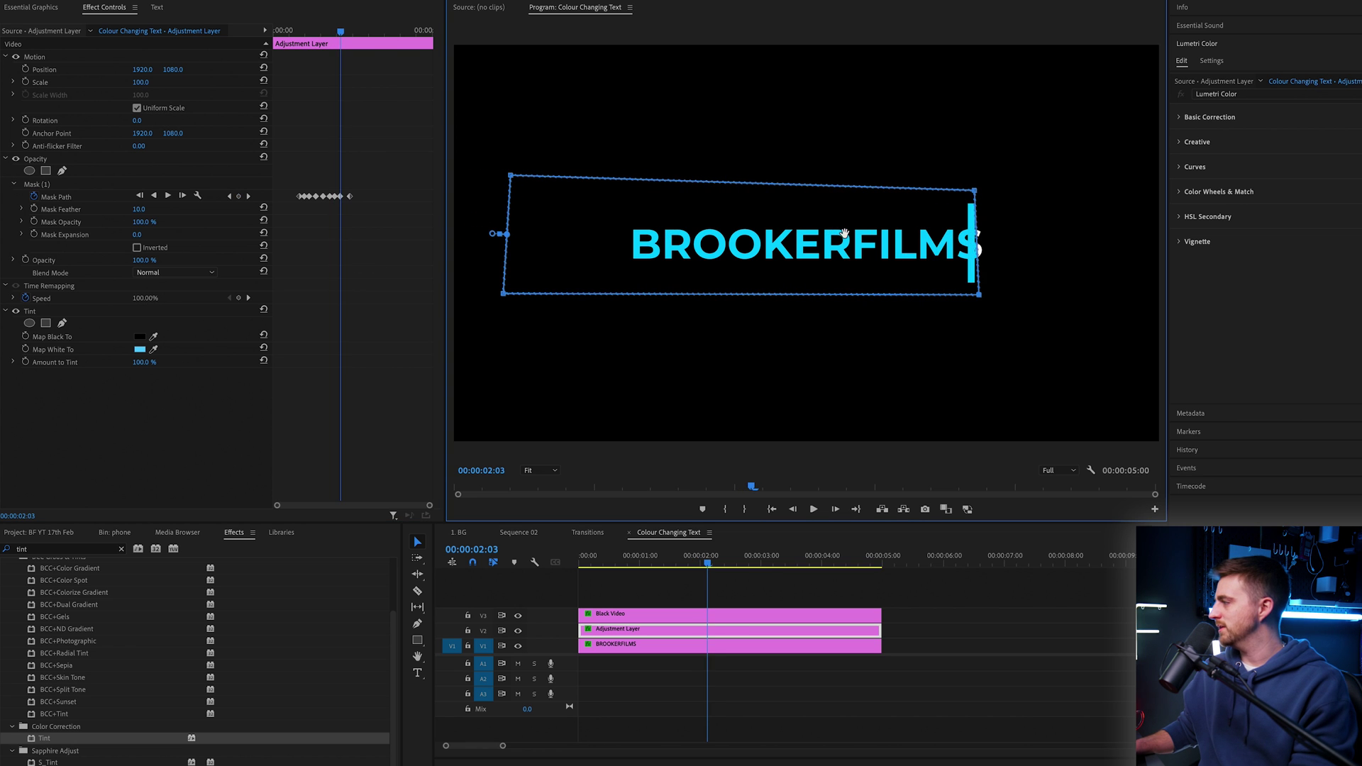
key(Right)
key(Right)
key(Right)
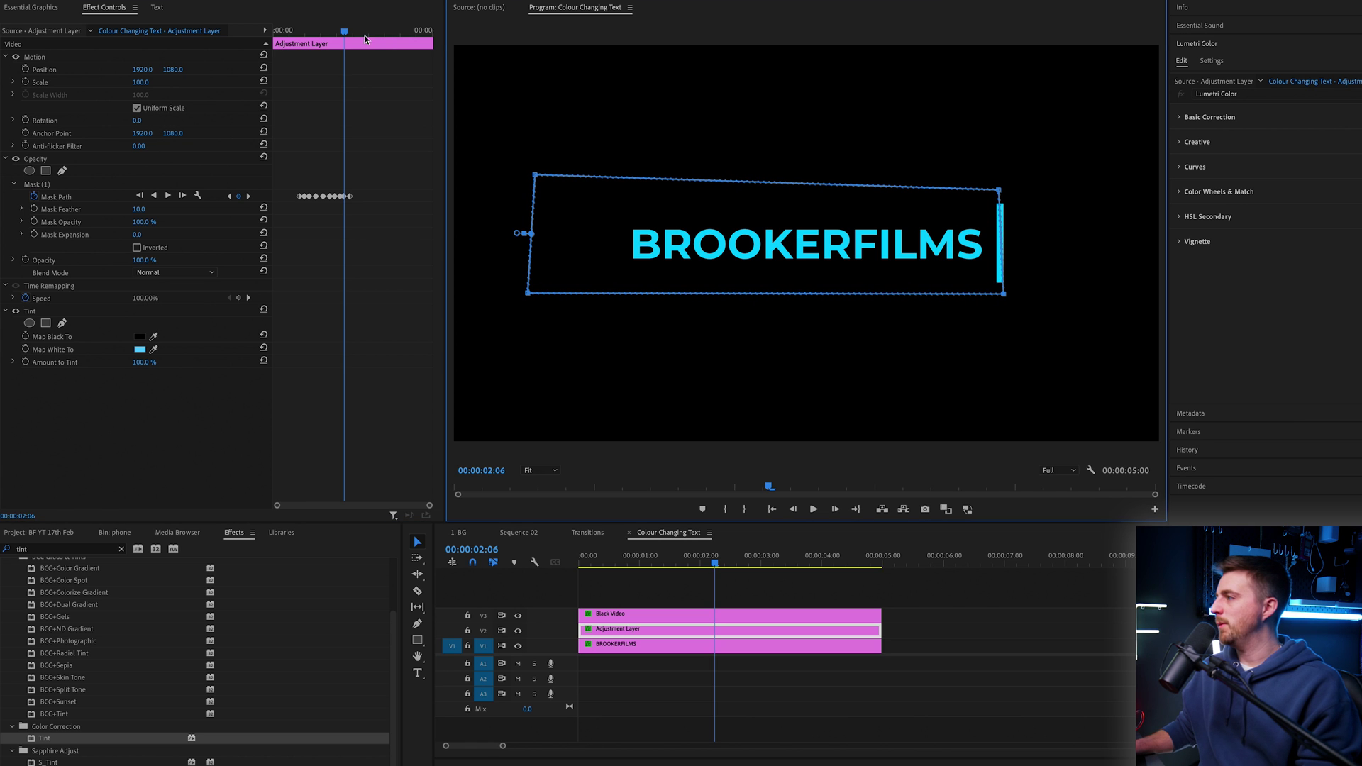
- Play the masked colour-change animation from the start of the sequence
drag(365, 39, 272, 34)
key(space)
key(space)
click(456, 305)
key(space)
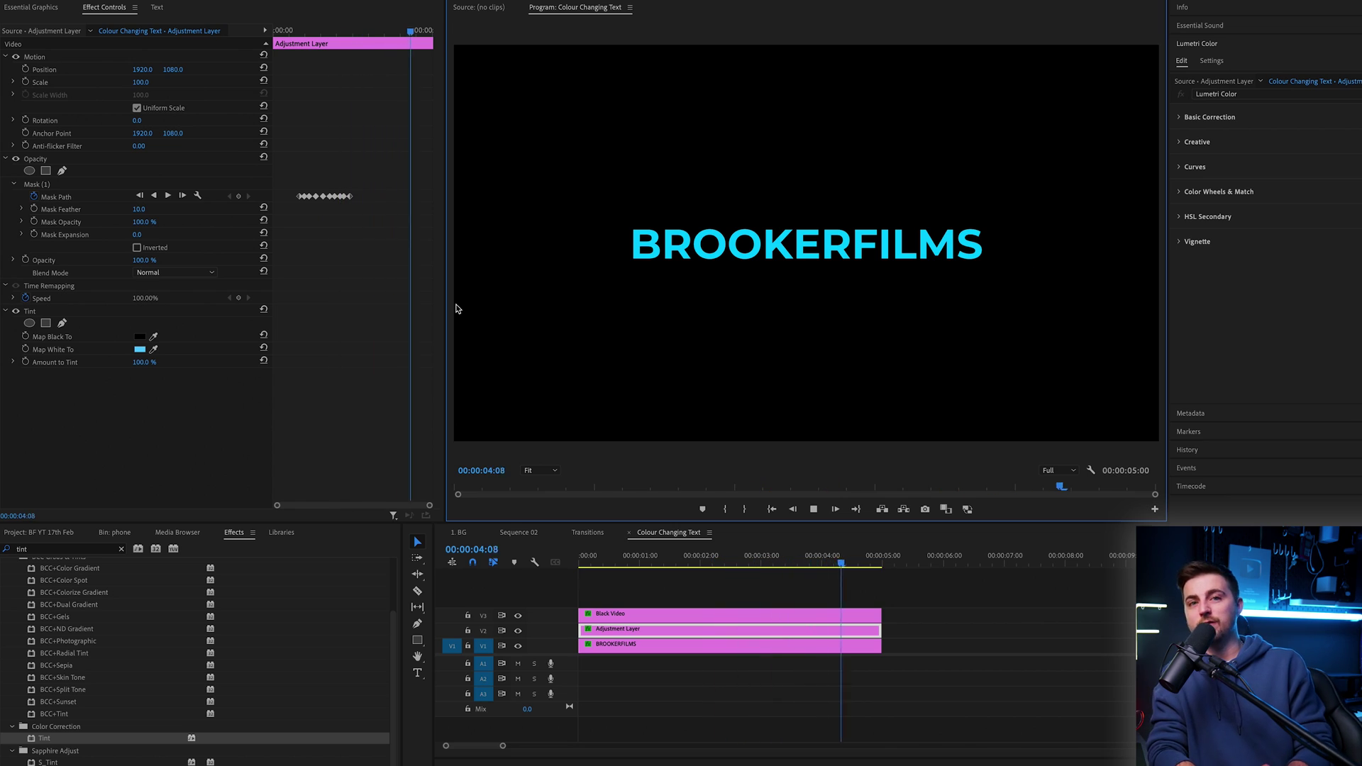
- Nest the title, adjustment layer and Black Video clips into one nested sequence with the default name
key(ctrl+a)
right_click(683, 621)
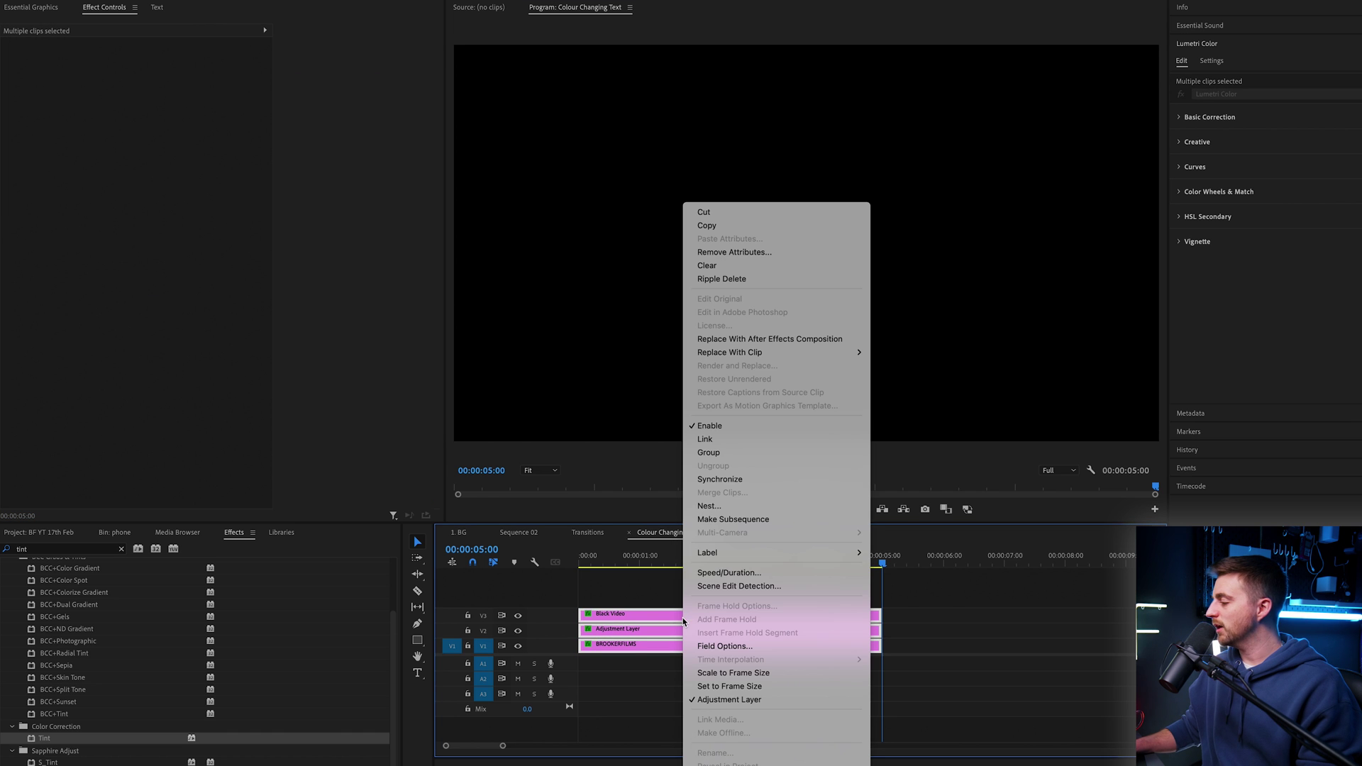
click(703, 505)
key(Return)
click(738, 645)
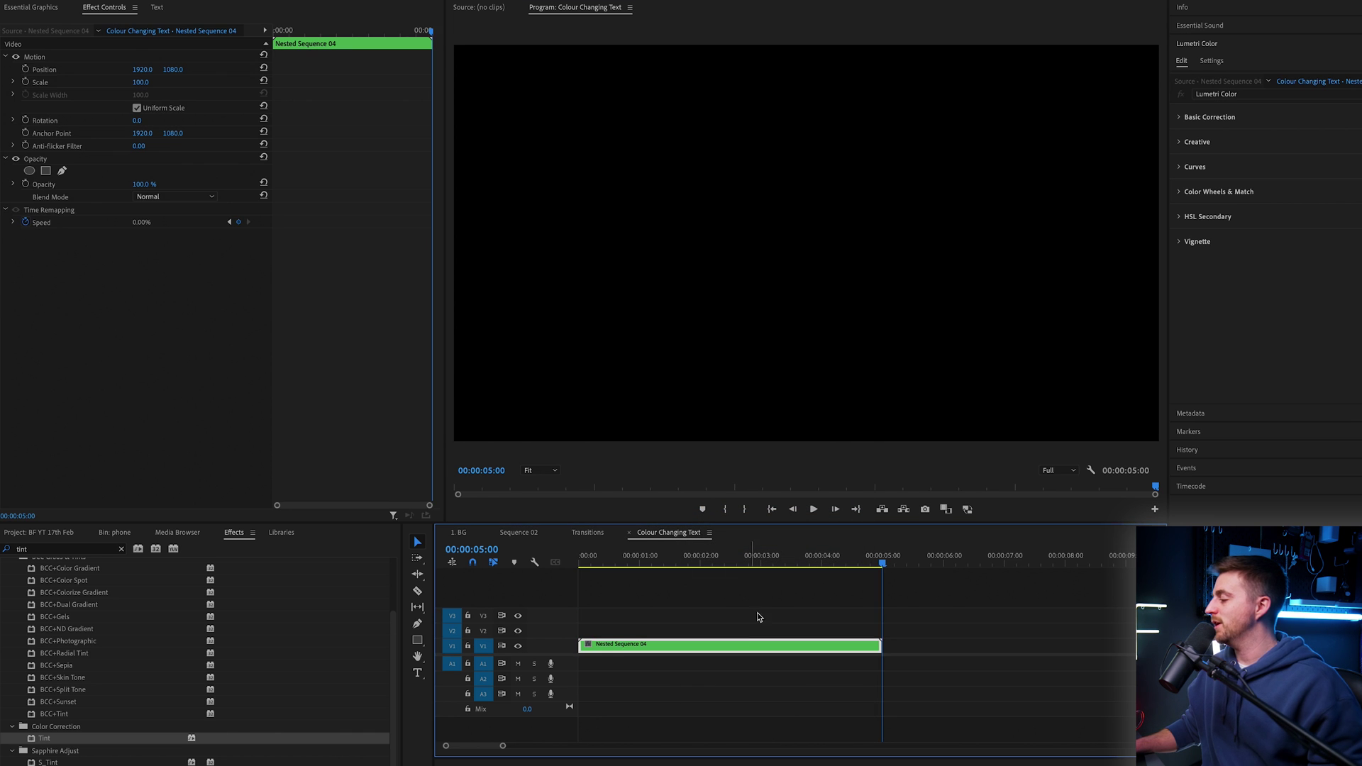
- Keyframe the nested sequence's Scale from 86 at the start to 106 at the end, and play it back
drag(784, 564, 652, 565)
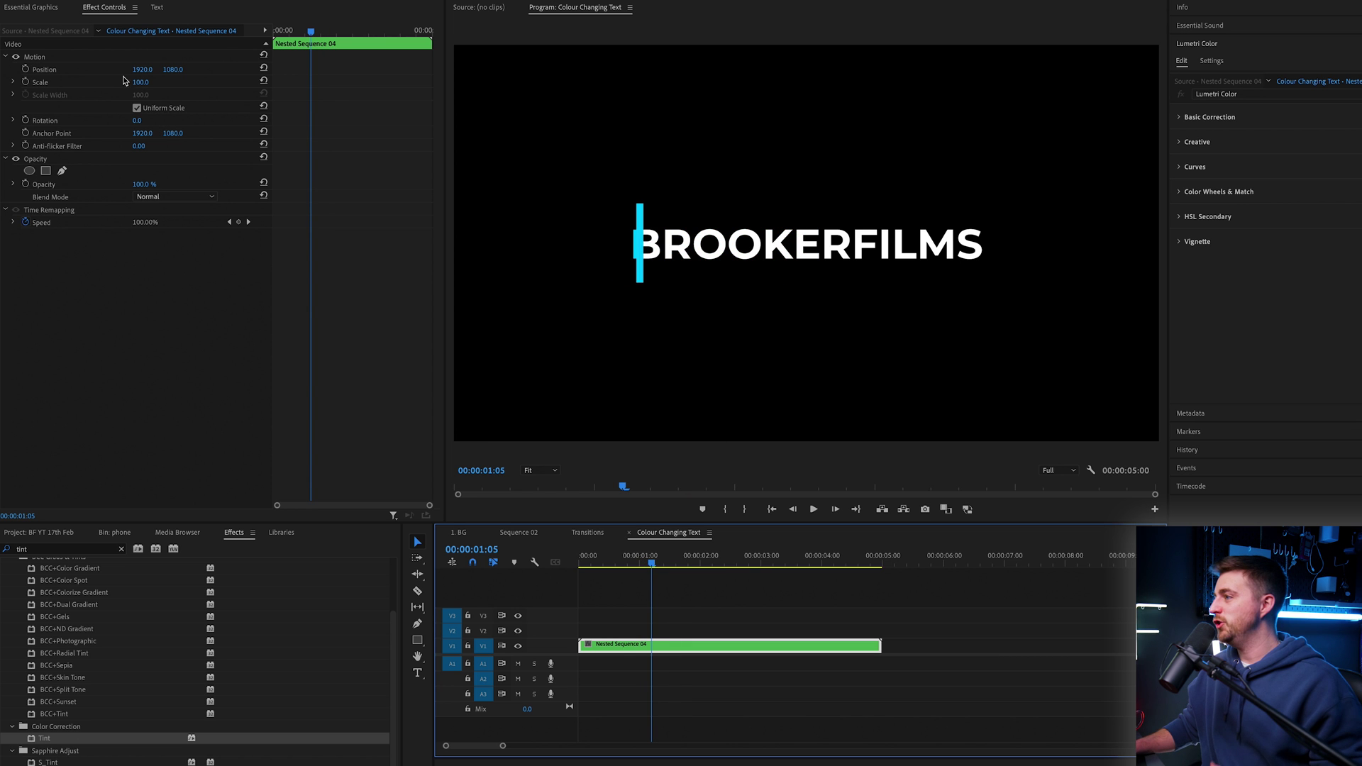
mouse_move(140, 82)
mouse_down()
mouse_move(193, 82)
mouse_move(122, 82)
mouse_move(151, 83)
mouse_up()
key(Home)
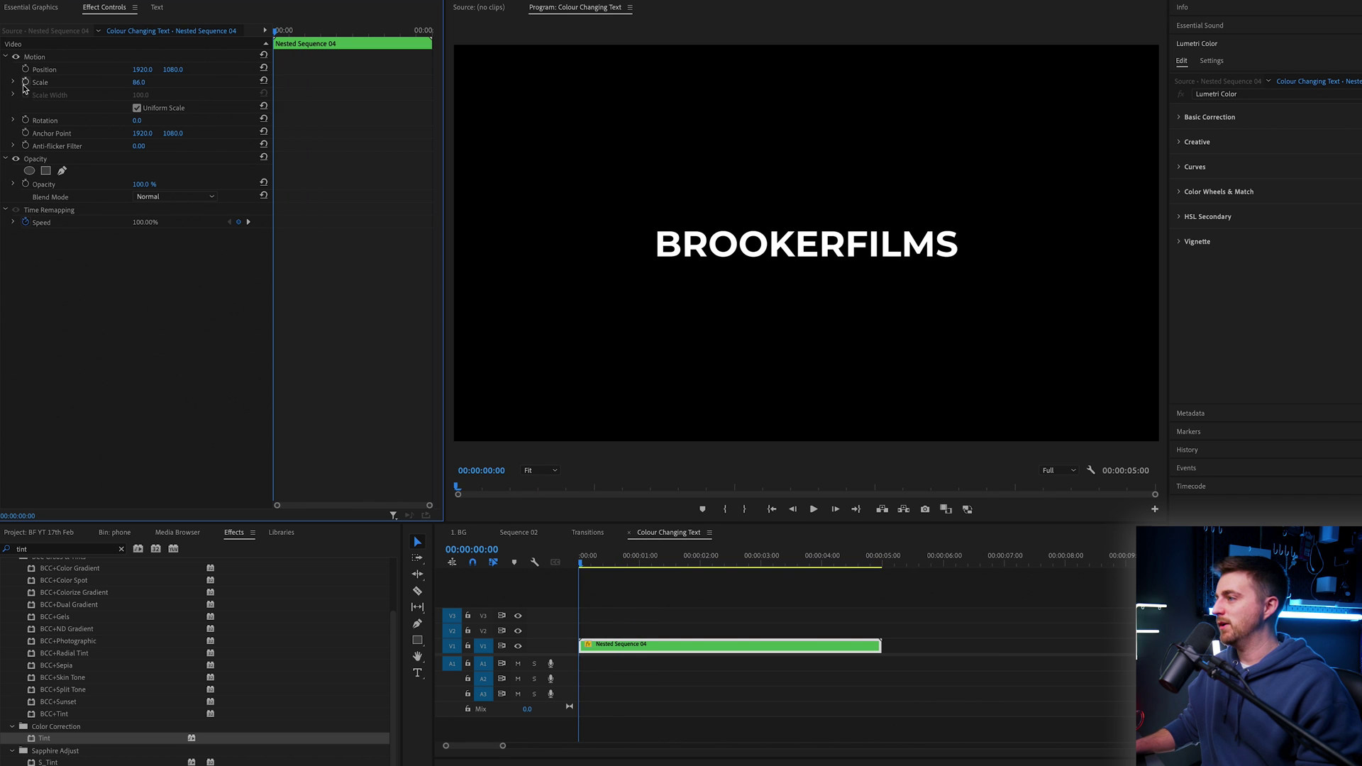
drag(276, 41, 396, 41)
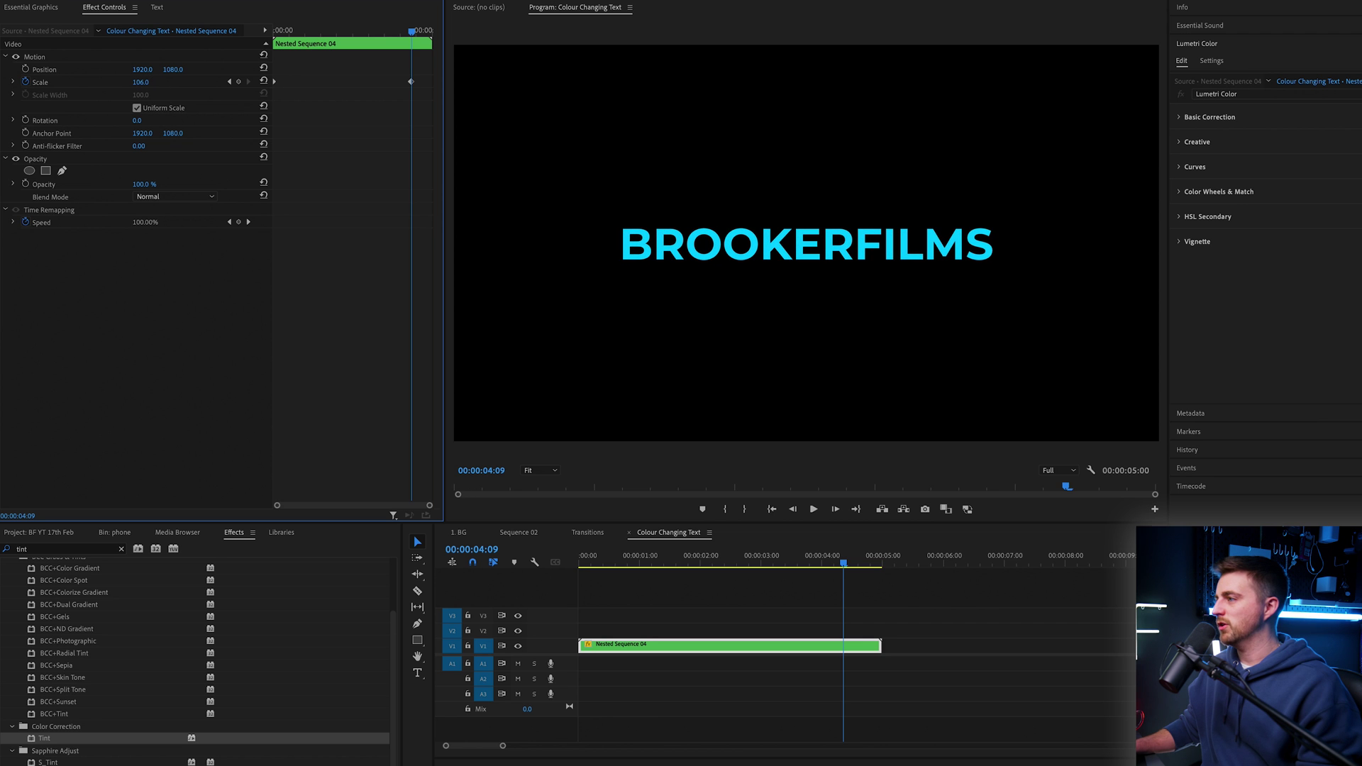
key(Home)
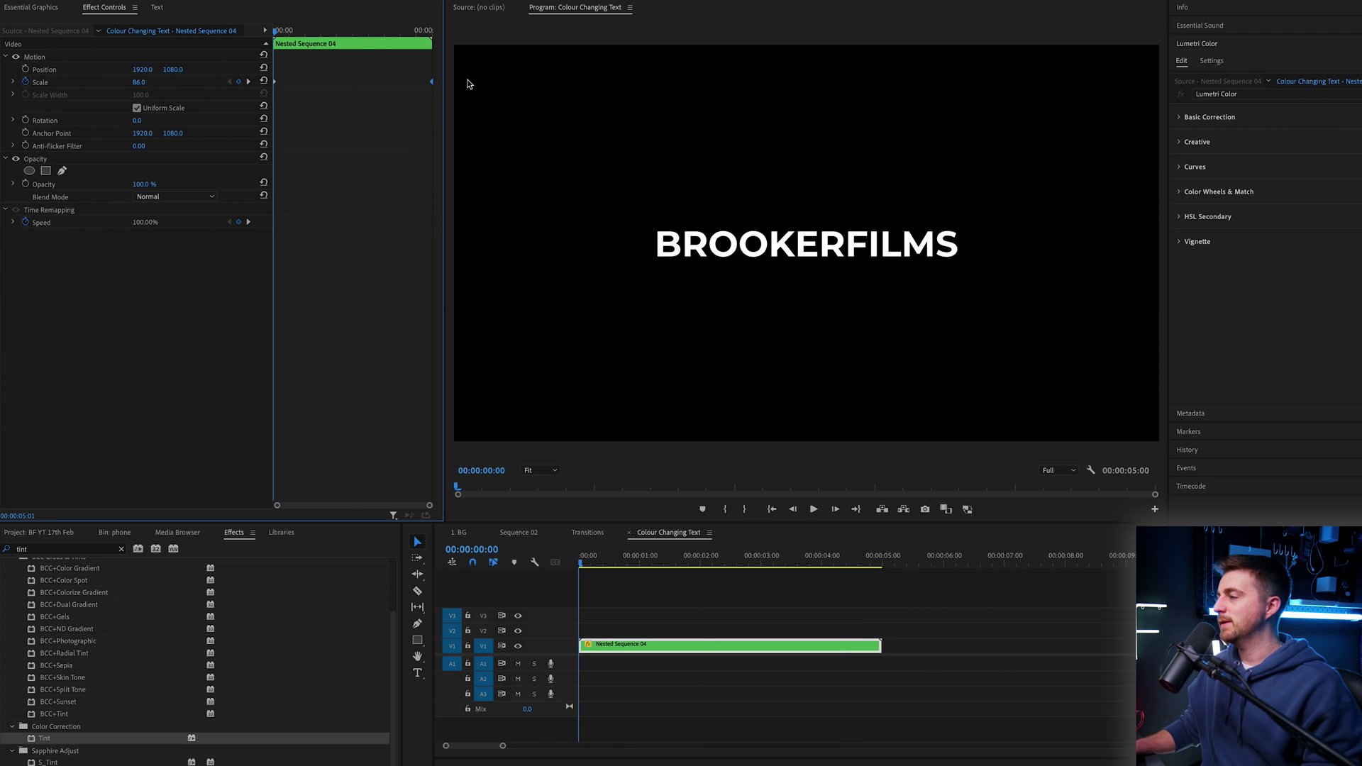
key(space)
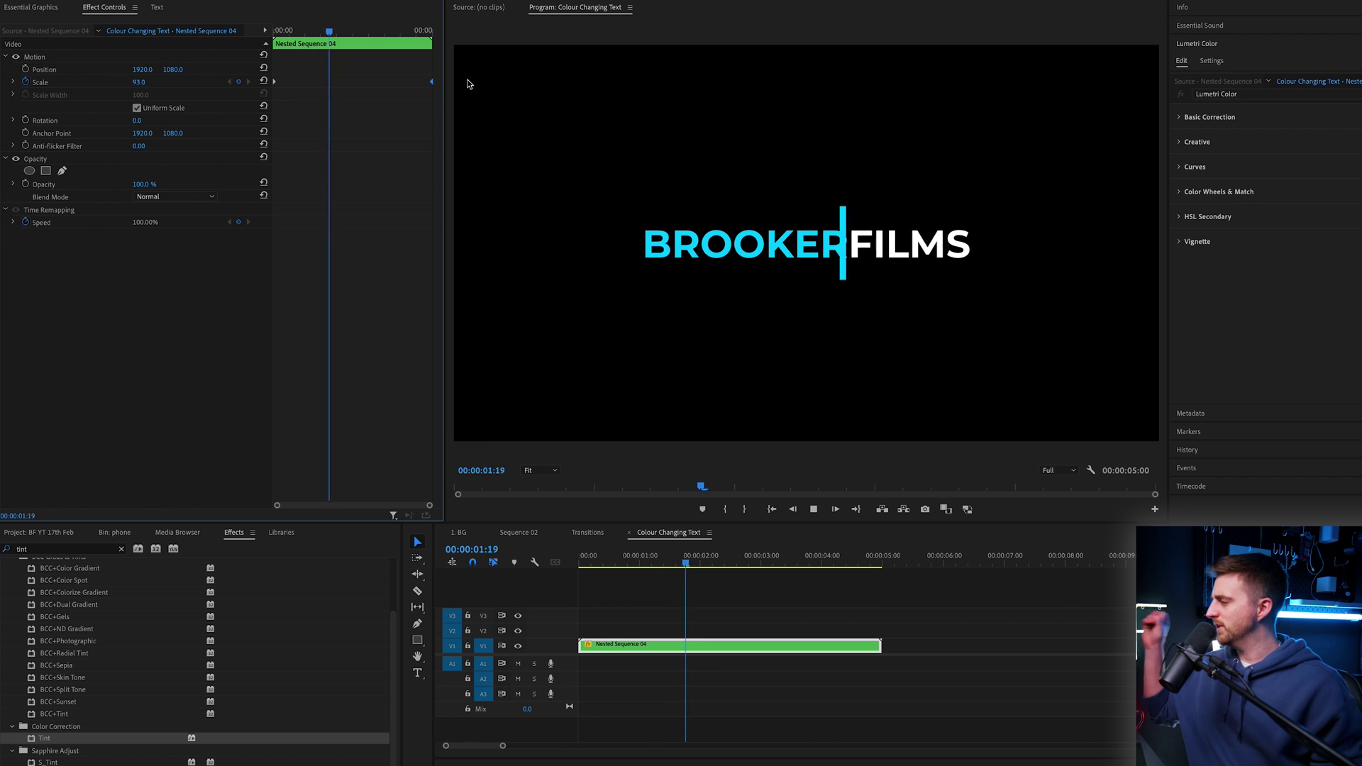